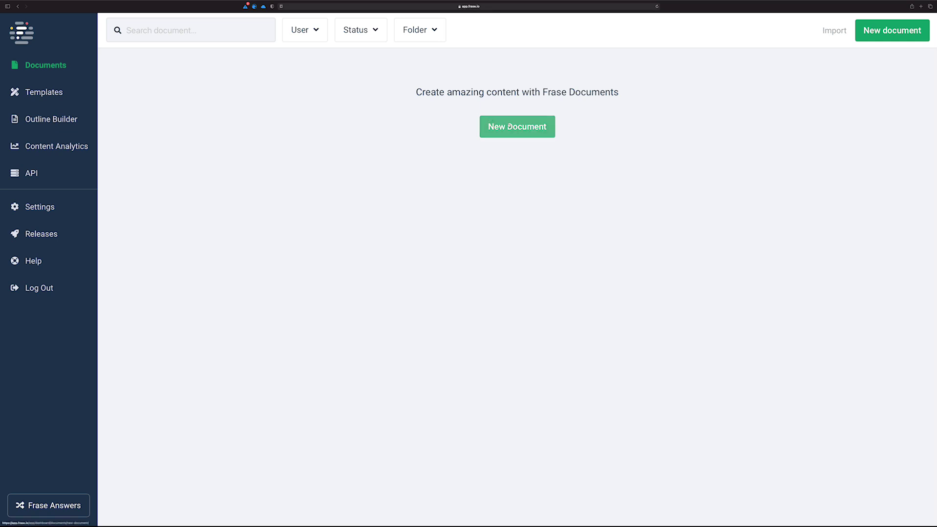
Create a new-content document for the target search query "running barefoot", dismissing the introductory tips.
{"action": "left_click", "coordinate": [508, 127]}
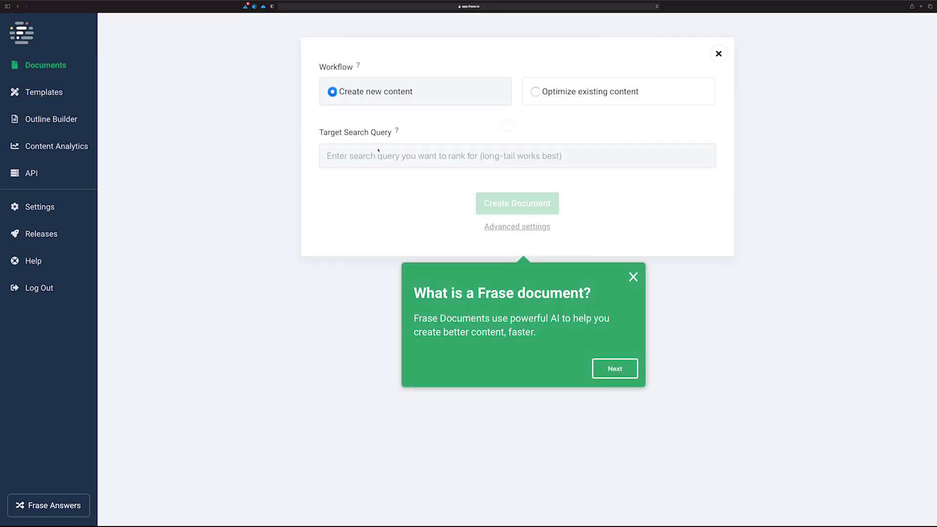
{"action": "left_click", "coordinate": [634, 277]}
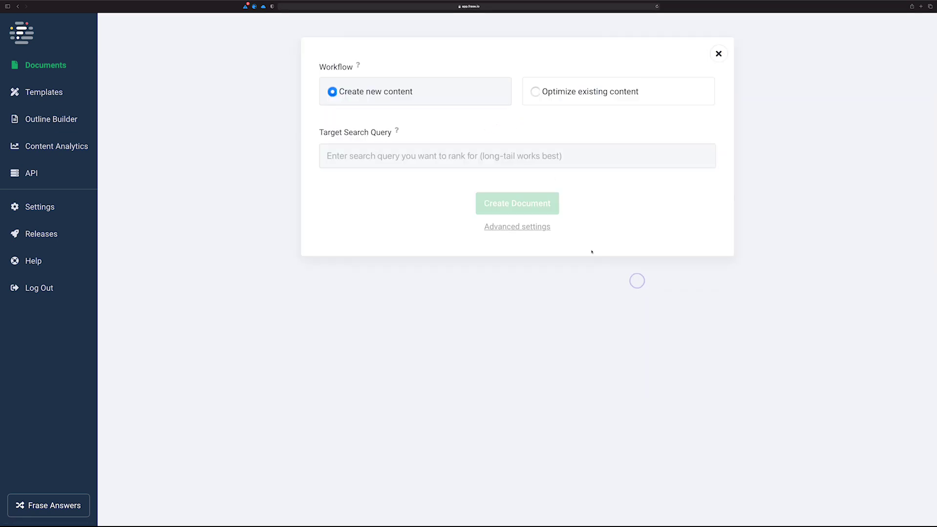
{"action": "left_click", "coordinate": [428, 155]}
{"action": "type", "text": "running barefoot"}
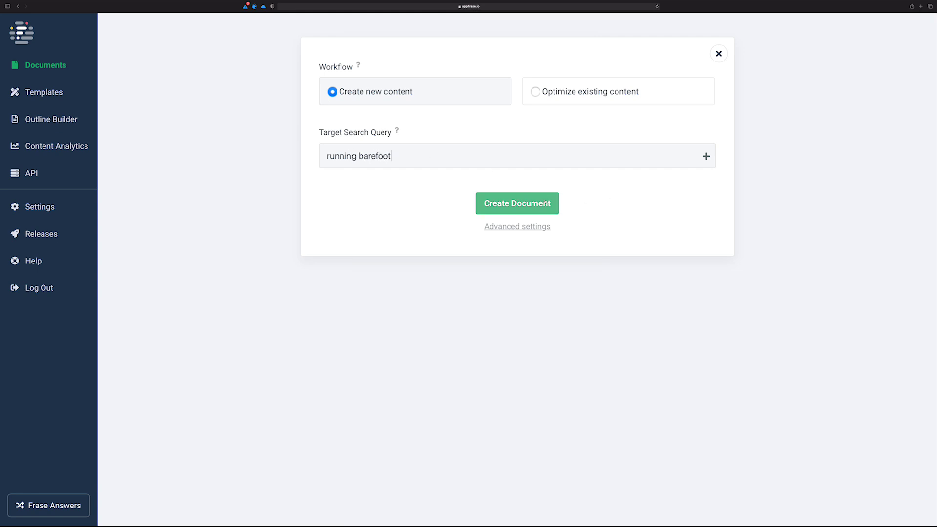
{"action": "left_click", "coordinate": [540, 202]}
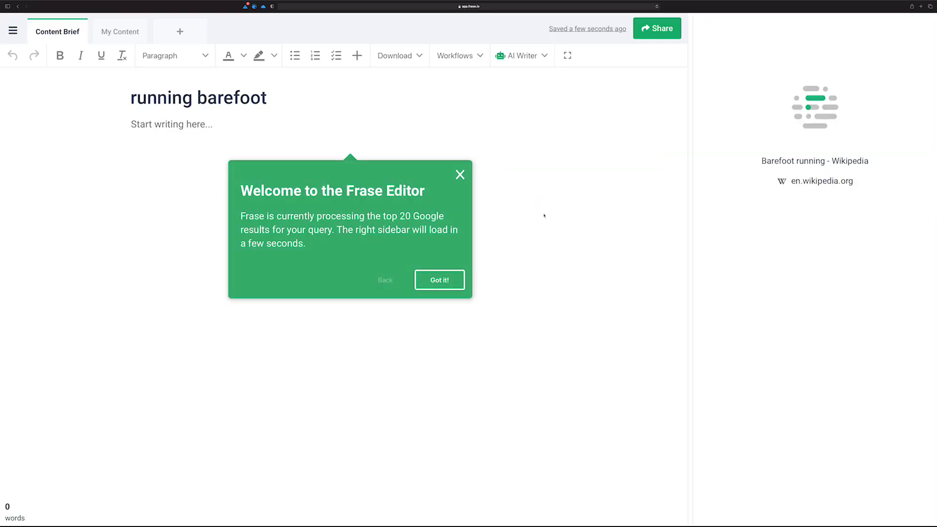
{"action": "left_click", "coordinate": [459, 175]}
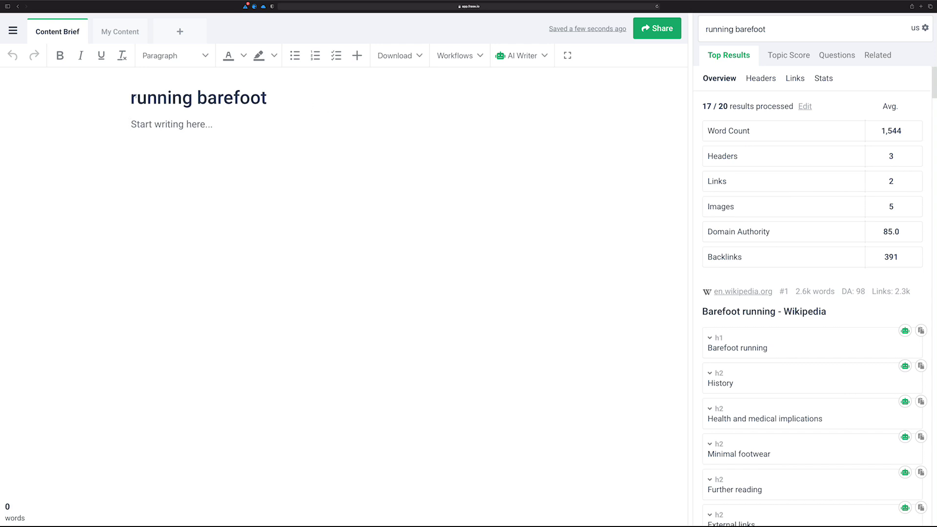
Write the note lines "80% research and planning" and "20% writing" in the document body.
{"action": "left_click", "coordinate": [159, 126]}
{"action": "type", "text": "80% research"}
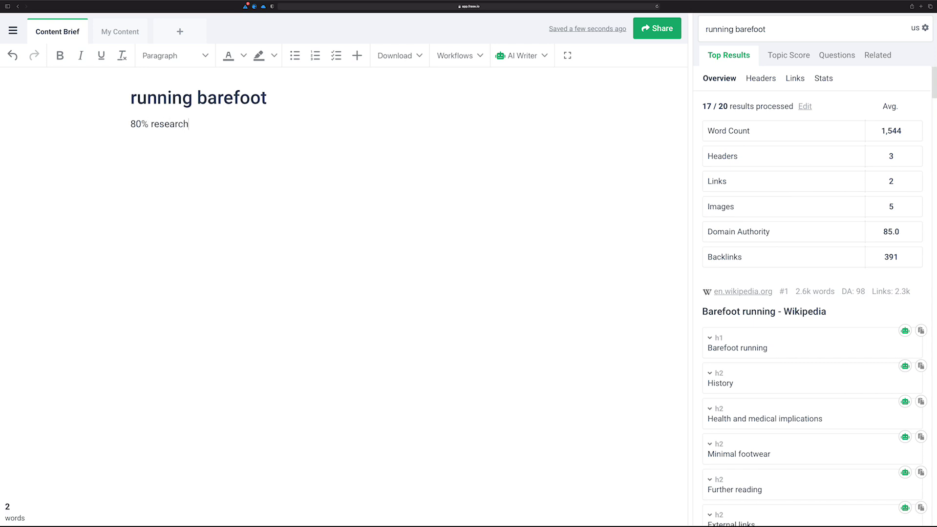
{"action": "type", "text": " and planning"}
{"action": "key", "text": "Return"}
{"action": "type", "text": "20% "}
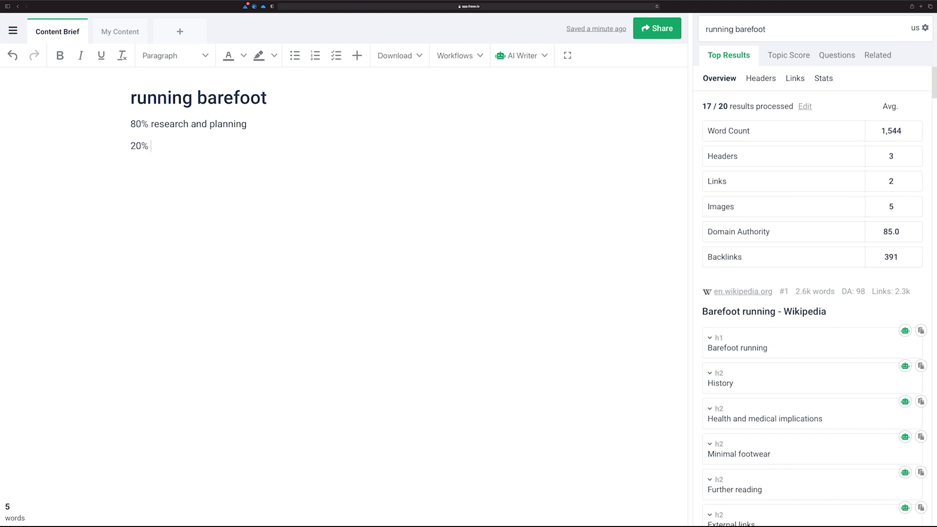
{"action": "type", "text": "writing"}
{"action": "key", "text": "Return"}
Reword the second note line to "10% writing 10% editing".
{"action": "key", "text": "BackSpace"}
{"action": "key", "text": "BackSpace"}
{"action": "key", "text": "BackSpace"}
{"action": "key", "text": "BackSpace"}
{"action": "key", "text": "BackSpace"}
{"action": "key", "text": "BackSpace"}
{"action": "key", "text": "BackSpace"}
{"action": "key", "text": "BackSpace"}
{"action": "key", "text": "BackSpace"}
{"action": "key", "text": "BackSpace"}
{"action": "key", "text": "BackSpace"}
{"action": "key", "text": "BackSpace"}
{"action": "type", "text": "15% writing 5"}
{"action": "key", "text": "BackSpace"}
{"action": "key", "text": "BackSpace"}
{"action": "key", "text": "BackSpace"}
{"action": "key", "text": "BackSpace"}
{"action": "key", "text": "BackSpace"}
{"action": "key", "text": "BackSpace"}
{"action": "key", "text": "BackSpace"}
{"action": "key", "text": "BackSpace"}
{"action": "key", "text": "BackSpace"}
{"action": "key", "text": "BackSpace"}
{"action": "key", "text": "BackSpace"}
{"action": "key", "text": "BackSpace"}
{"action": "type", "text": "0% wirt"}
{"action": "key", "text": "BackSpace"}
{"action": "key", "text": "BackSpace"}
{"action": "key", "text": "BackSpace"}
{"action": "key", "text": "BackSpace"}
{"action": "type", "text": "writing 10% editing"}
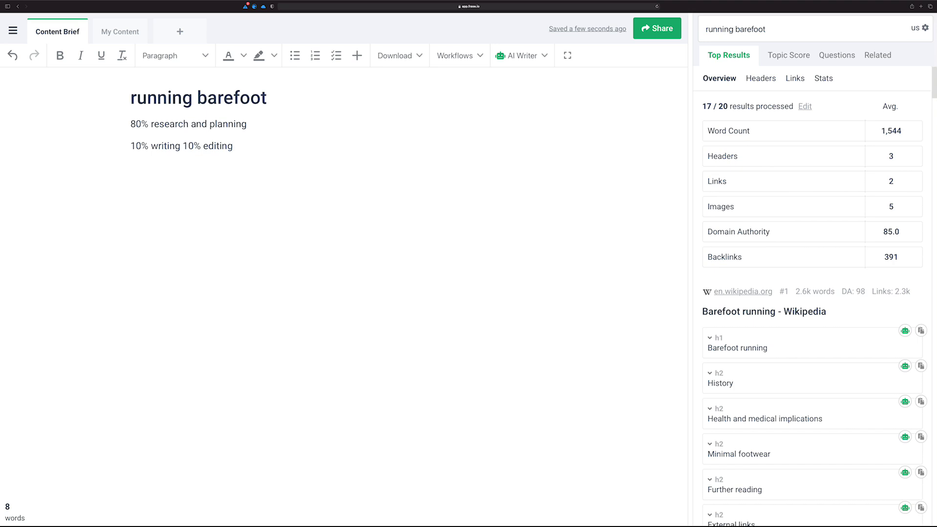
Insert "Deliver for your reader - why are you writing this?" and "Make your reader happy > Make Uncle Google Happy" between the two note lines.
{"action": "left_click", "coordinate": [248, 124]}
{"action": "key", "text": "Return"}
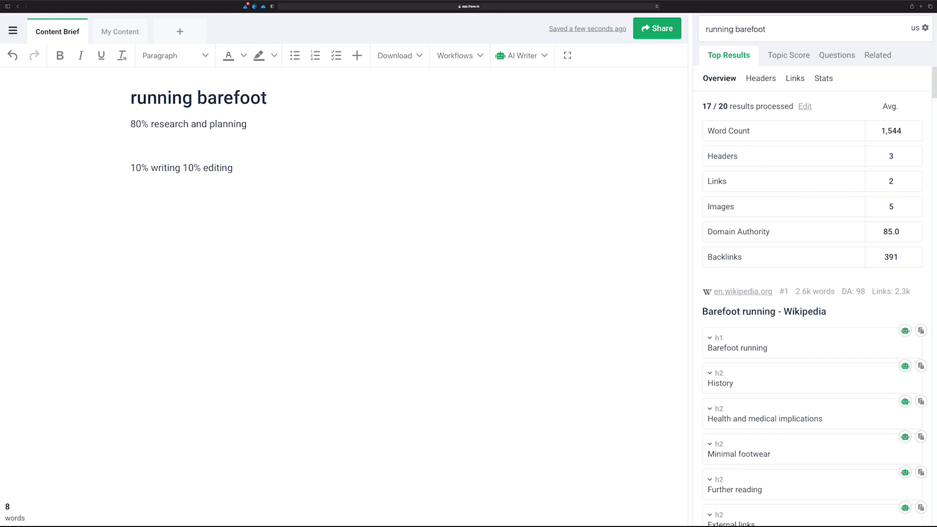
{"action": "type", "text": "deliver for your reader - why w"}
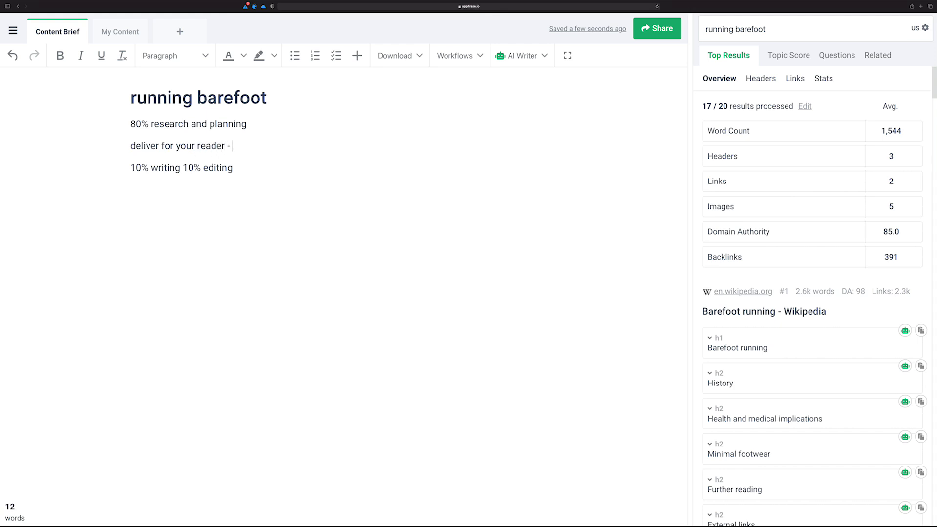
{"action": "key", "text": "BackSpace"}
{"action": "type", "text": "are you writing this?"}
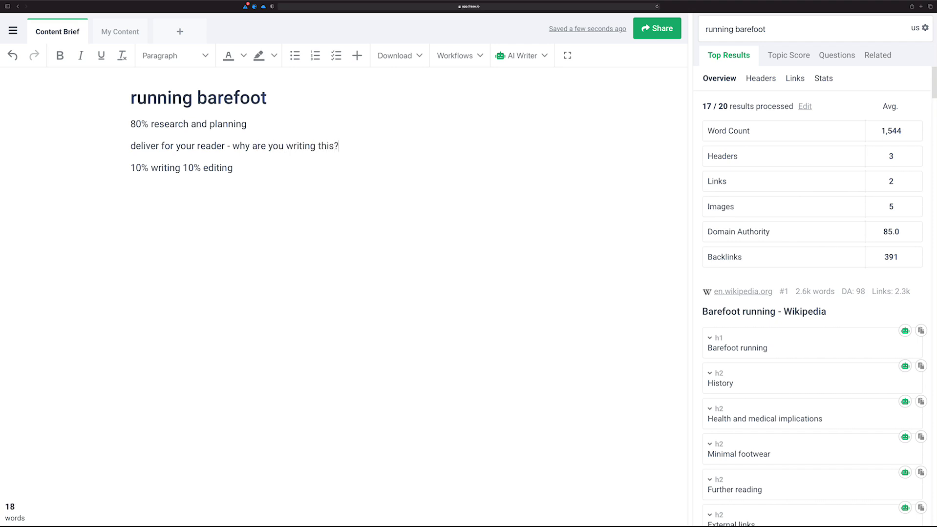
{"action": "key", "text": "Return"}
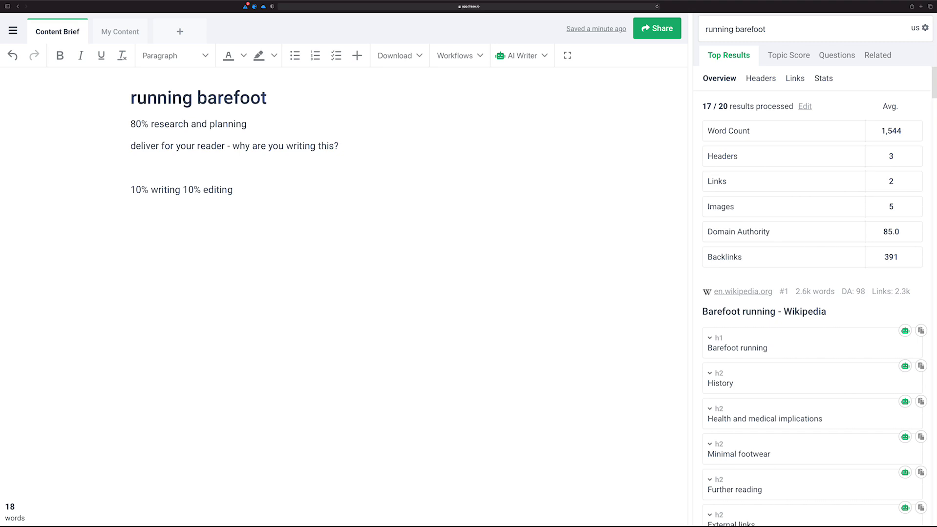
{"action": "key", "text": "Delete"}
{"action": "type", "text": "D"}
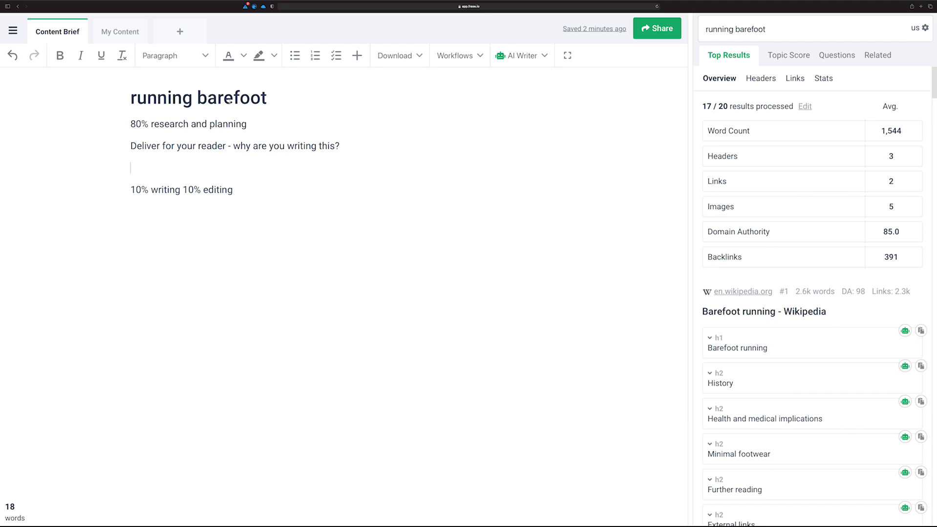
{"action": "type", "text": "Make your read"}
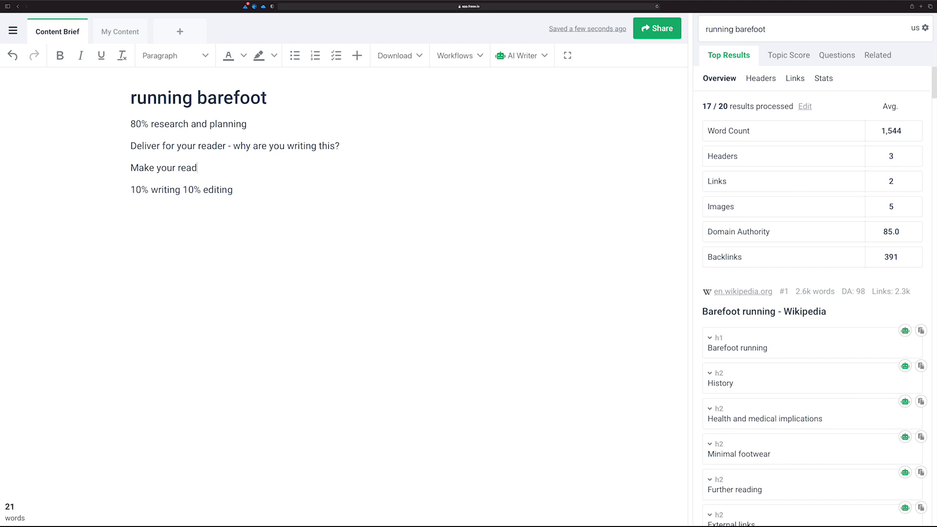
{"action": "type", "text": "er happy > Make Uncle Google Happy"}
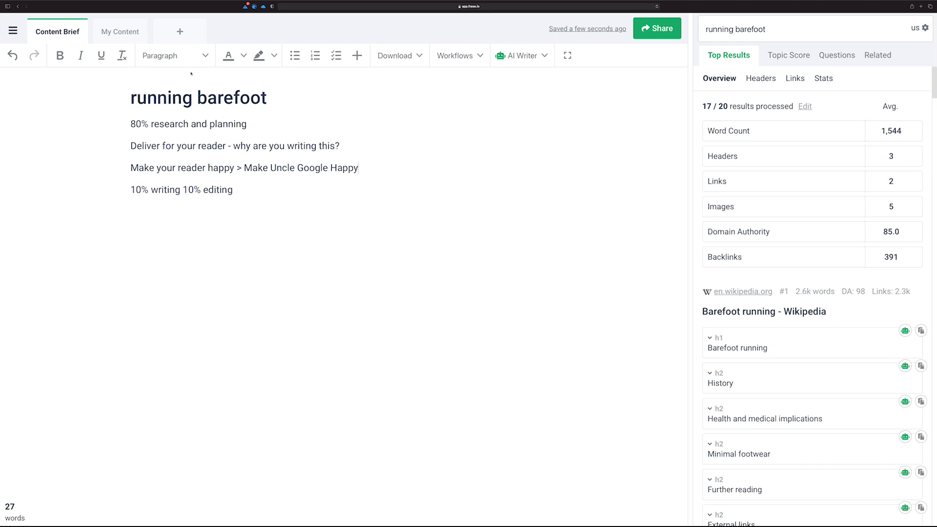
Delete the two lines about the reader and Uncle Google from the notes.
{"action": "left_click", "coordinate": [259, 121]}
{"action": "left_click_drag", "start_coordinate": [375, 171], "coordinate": [130, 145]}
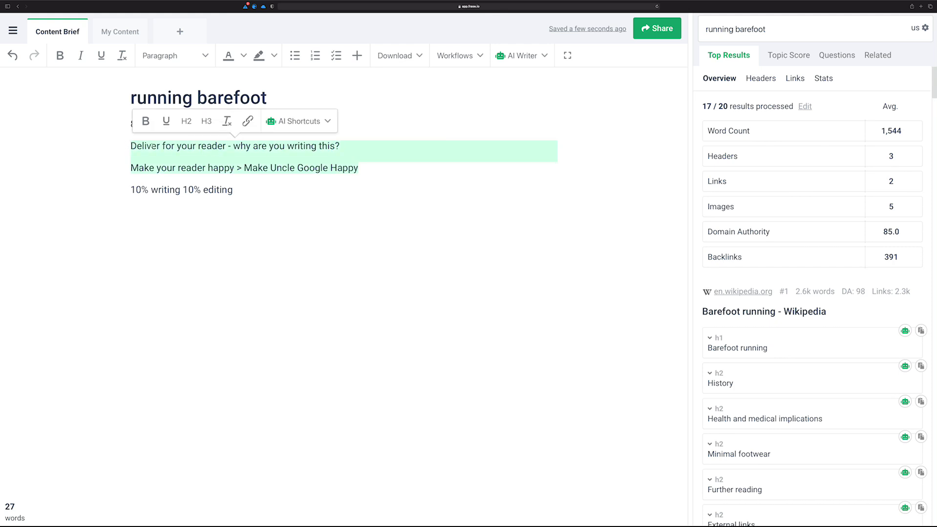
{"action": "key", "text": "BackSpace"}
{"action": "double_click", "coordinate": [229, 124]}
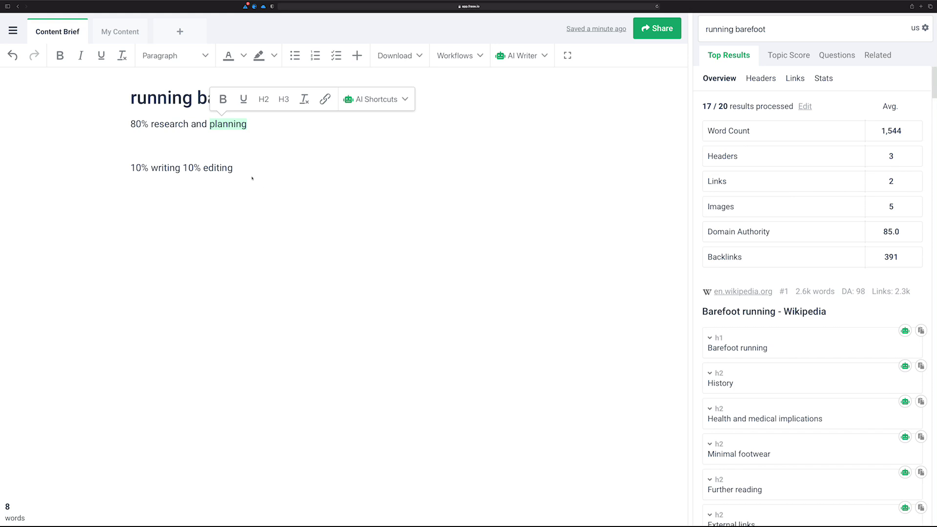
Change the document title to "What are the Benefits of Running Barefoot?".
{"action": "left_click", "coordinate": [133, 92]}
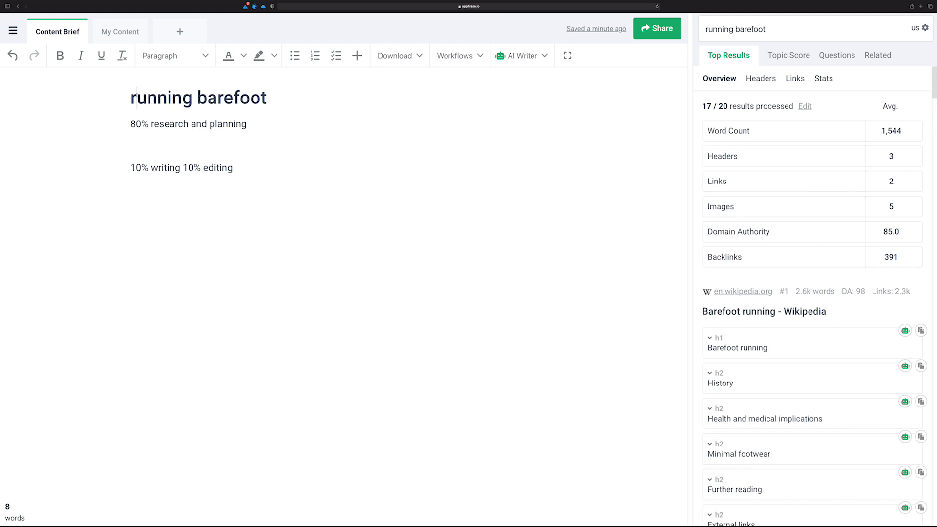
{"action": "left_click_drag", "start_coordinate": [138, 97], "coordinate": [90, 93]}
{"action": "type", "text": "What are the Benefits of R"}
{"action": "key", "text": "Right"}
{"action": "key", "text": "Right"}
{"action": "key", "text": "Right"}
{"action": "key", "text": "Right"}
{"action": "key", "text": "Right"}
{"action": "key", "text": "Right"}
{"action": "key", "text": "Right"}
{"action": "key", "text": "Delete"}
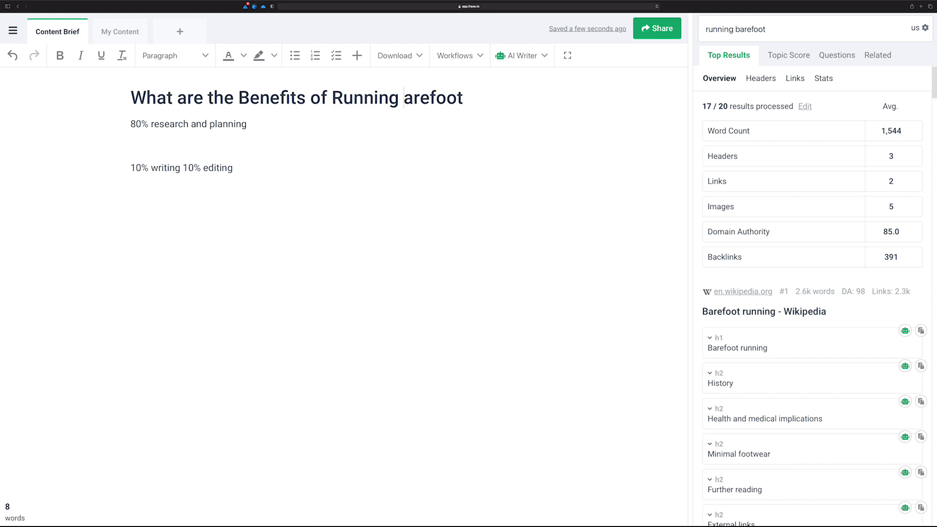
{"action": "type", "text": "B"}
{"action": "key", "text": "End"}
{"action": "type", "text": "?"}
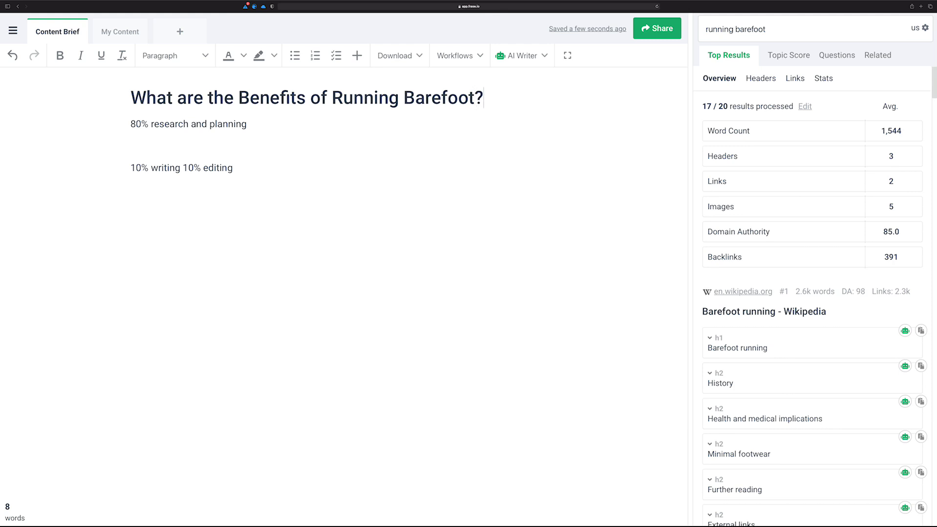
Add "As a Marathoner," at the beginning of the document title.
{"action": "left_click", "coordinate": [131, 96]}
{"action": "type", "text": "As"}
{"action": "type", "text": " a Marathoner"}
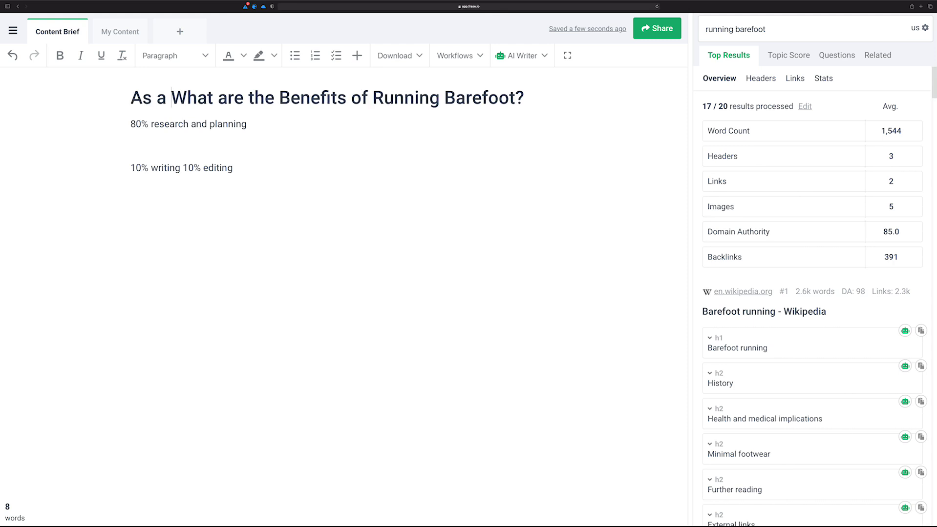
{"action": "type", "text": ","}
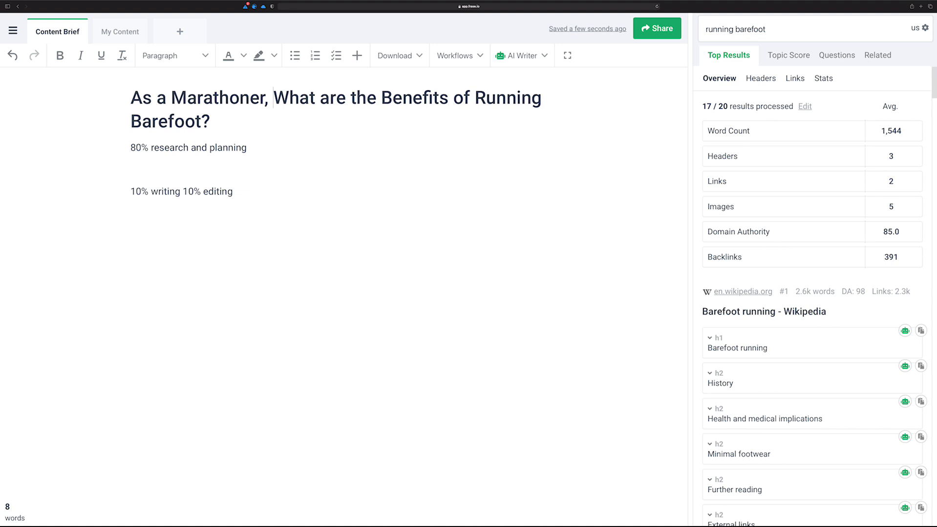
Reword the title's question after "As a Marathoner," to "Are there Benefits to Running Barefoot?".
{"action": "left_click_drag", "start_coordinate": [336, 98], "coordinate": [276, 98]}
{"action": "type", "text": "Are"}
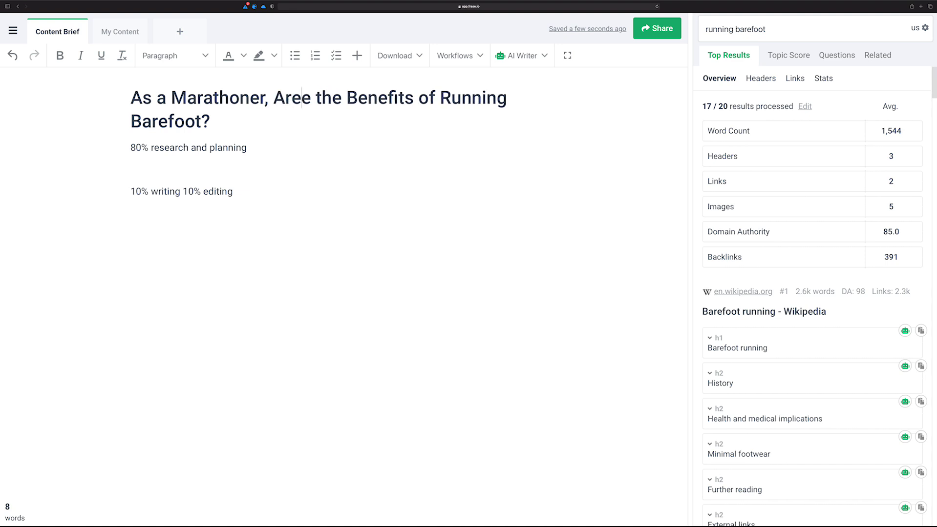
{"action": "key", "text": "Delete"}
{"action": "key", "text": "Right"}
{"action": "key", "text": "Right"}
{"action": "key", "text": "Right"}
{"action": "key", "text": "Right"}
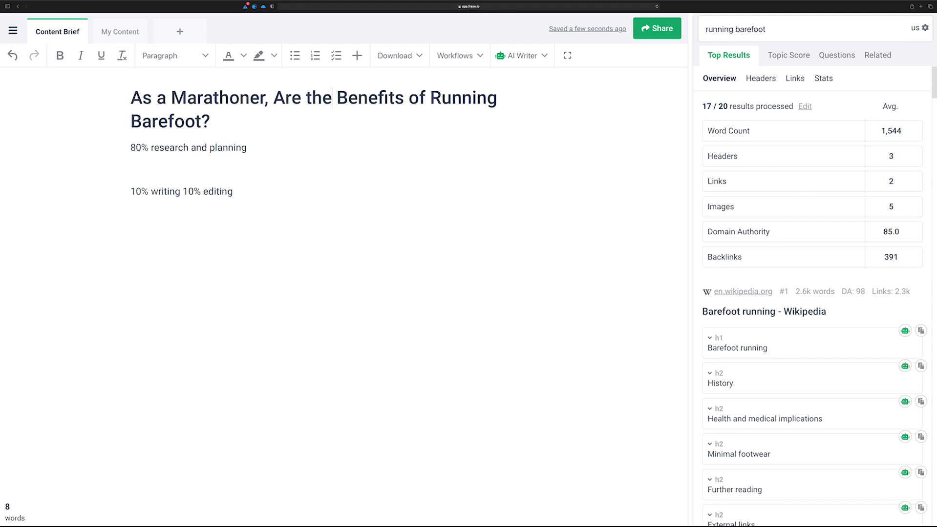
{"action": "type", "text": "re"}
{"action": "key", "text": "Right"}
{"action": "key", "text": "Right"}
{"action": "key", "text": "Right"}
{"action": "key", "text": "Right"}
{"action": "key", "text": "Right"}
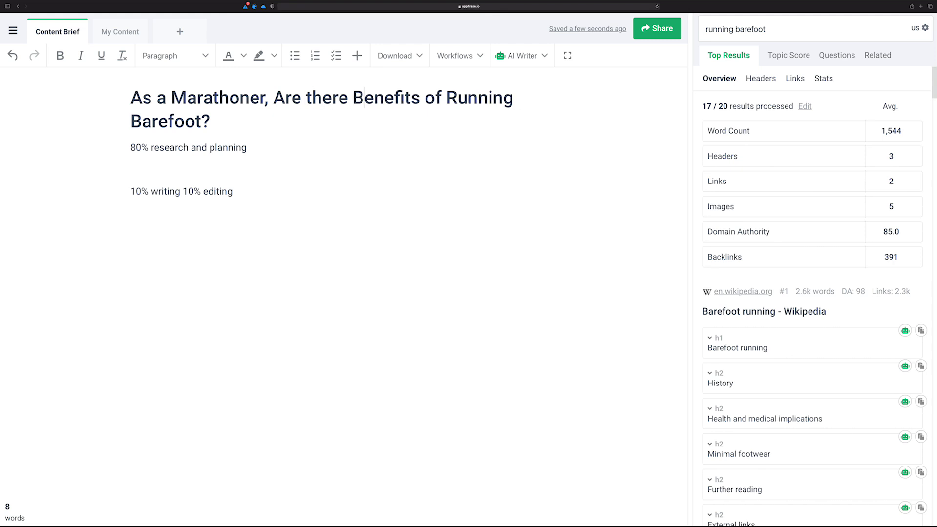
{"action": "key", "text": "Right"}
{"action": "key", "text": "Right"}
{"action": "key", "text": "Right"}
{"action": "key", "text": "Delete"}
{"action": "key", "text": "Delete"}
{"action": "type", "text": "to"}
{"action": "left_click", "coordinate": [215, 121]}
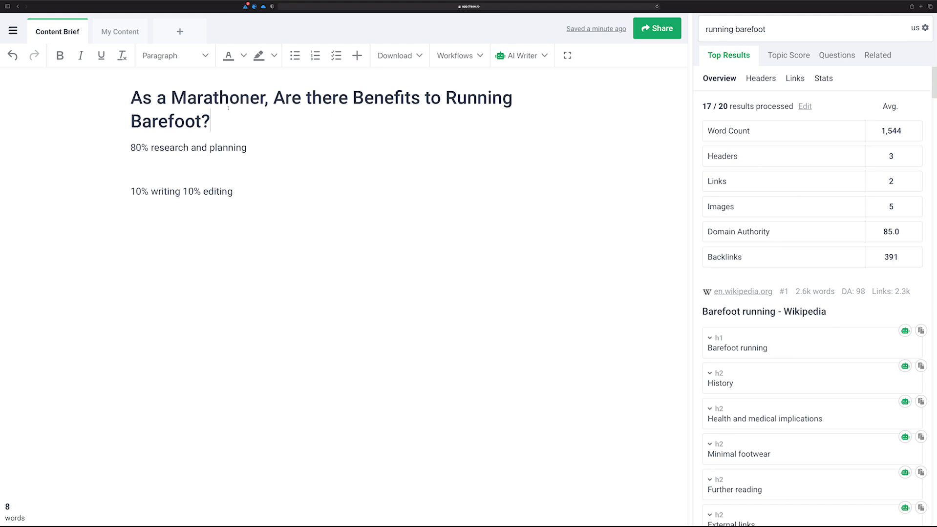
Capitalize the word "There" in the document title.
{"action": "left_click_drag", "start_coordinate": [352, 97], "coordinate": [206, 115]}
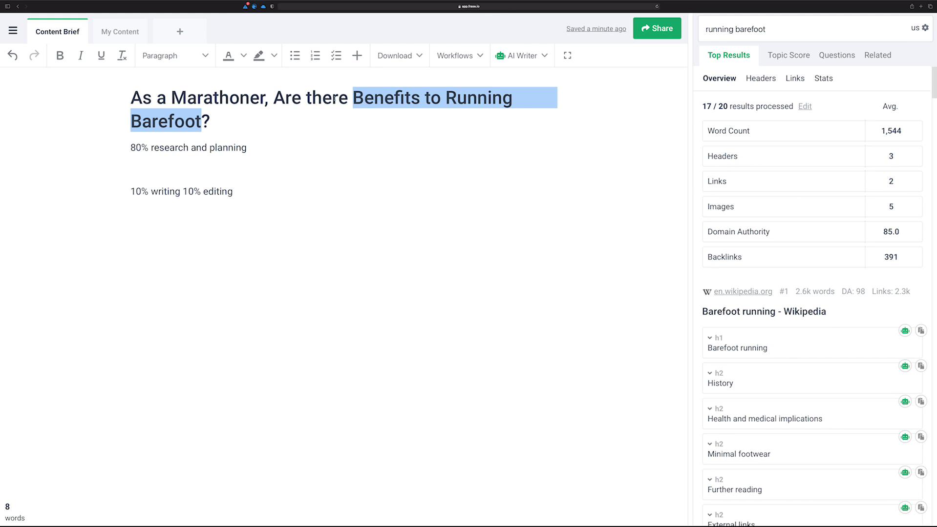
{"action": "left_click", "coordinate": [312, 98]}
{"action": "key", "text": "BackSpace"}
{"action": "type", "text": "T"}
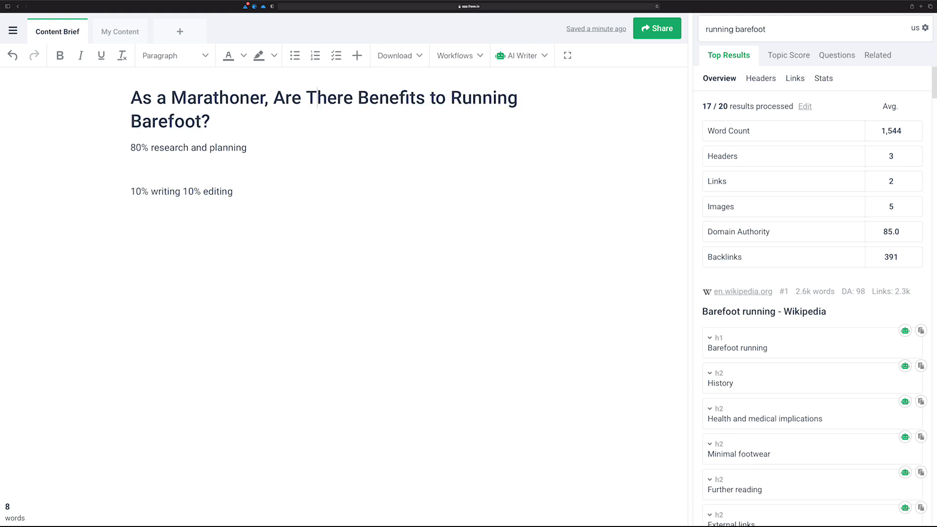
{"action": "left_click_drag", "start_coordinate": [265, 97], "coordinate": [174, 96]}
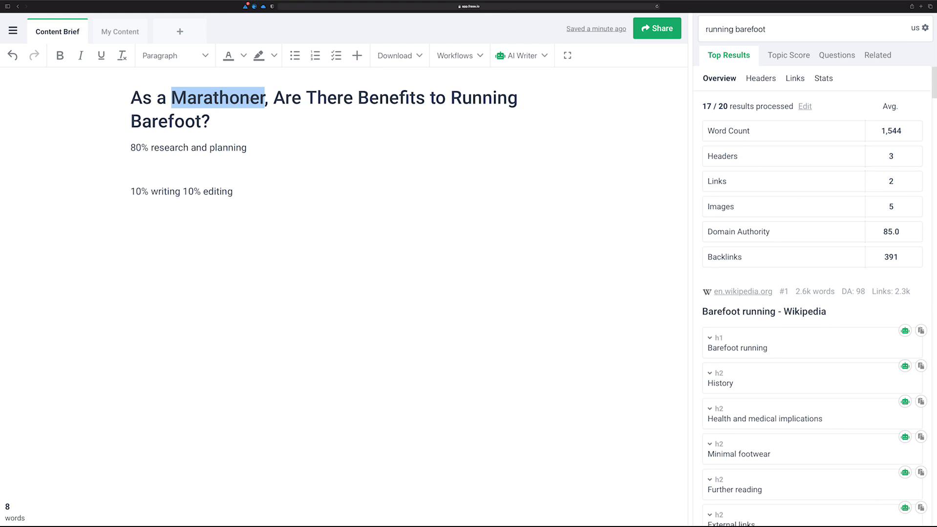
{"action": "left_click_drag", "start_coordinate": [358, 97], "coordinate": [205, 121]}
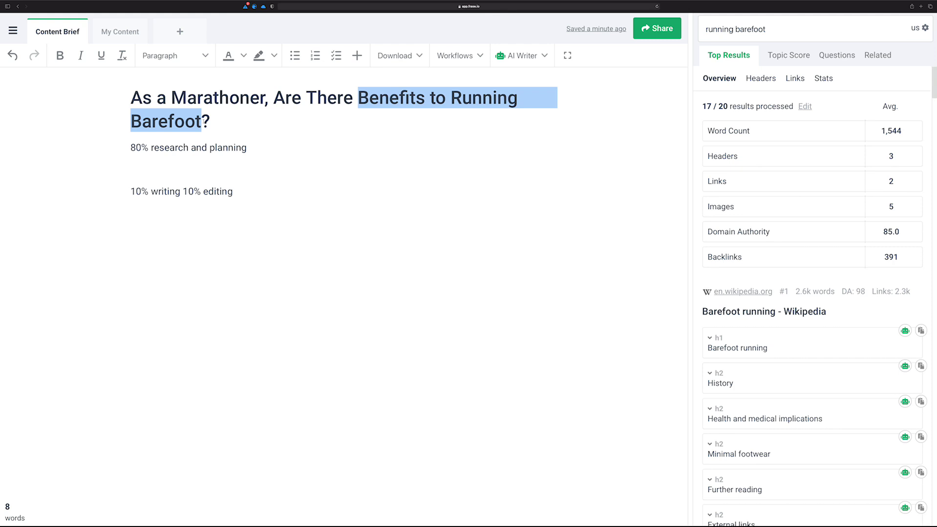
{"action": "left_click", "coordinate": [359, 98]}
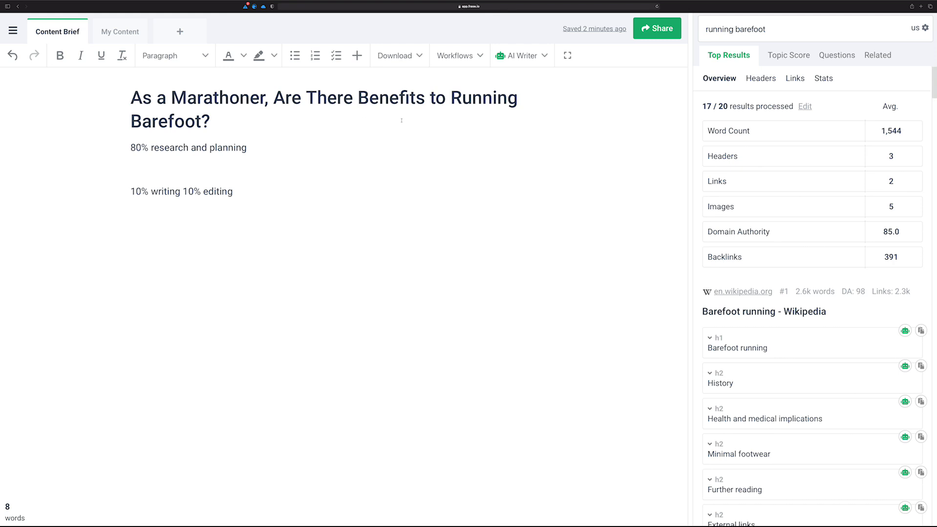
Delete all note lines below the title, leaving the document body empty.
{"action": "left_click_drag", "start_coordinate": [235, 193], "coordinate": [132, 139]}
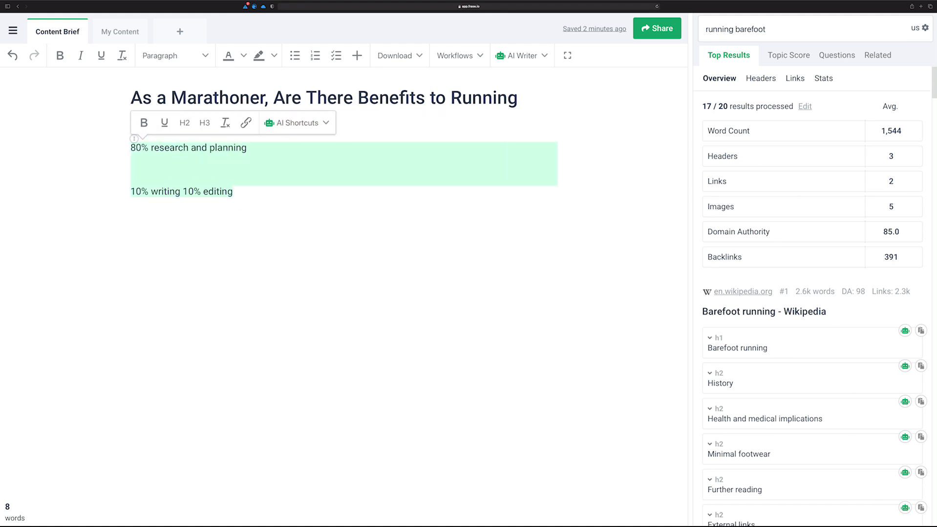
{"action": "key", "text": "BackSpace"}
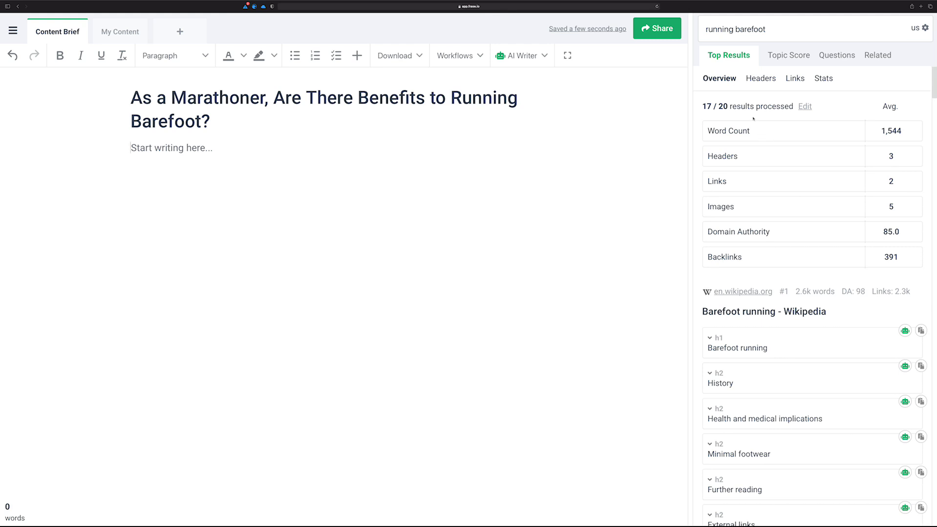
Look through the heading outlines of the top search results for "running barefoot".
{"action": "scroll", "coordinate": [762, 151], "scroll_direction": "down", "scroll_amount": 5}
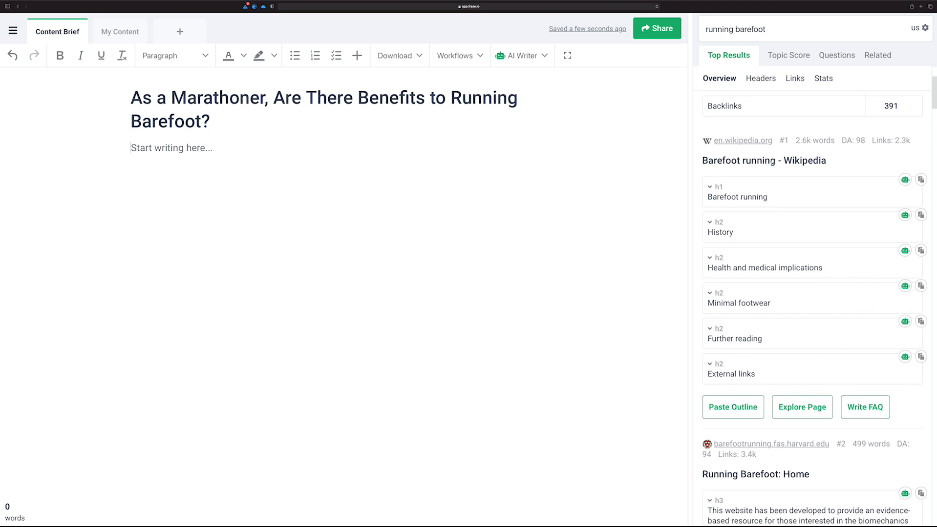
{"action": "scroll", "coordinate": [770, 159], "scroll_direction": "down", "scroll_amount": 3}
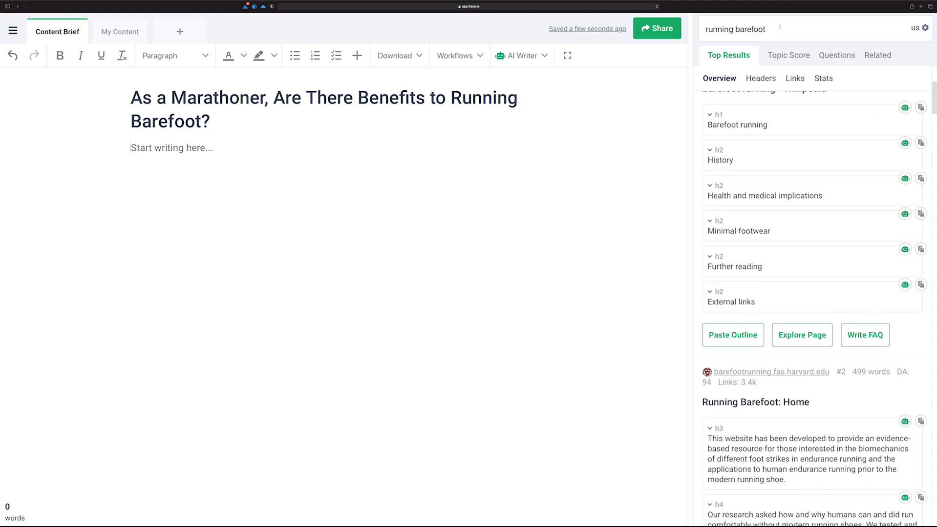
Read the headings of the Harvard barefoot running page in the top search results.
{"action": "scroll", "coordinate": [738, 173], "scroll_direction": "down", "scroll_amount": 5}
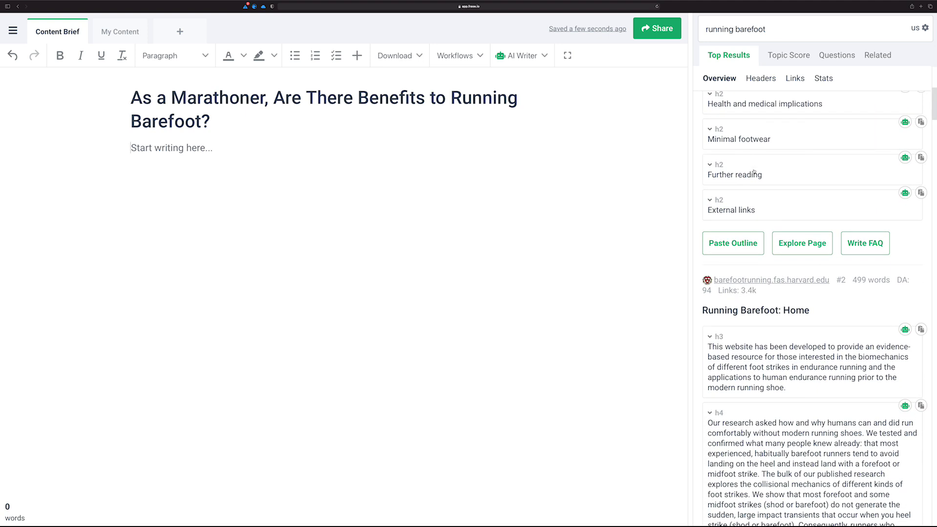
{"action": "scroll", "coordinate": [753, 171], "scroll_direction": "down", "scroll_amount": 2}
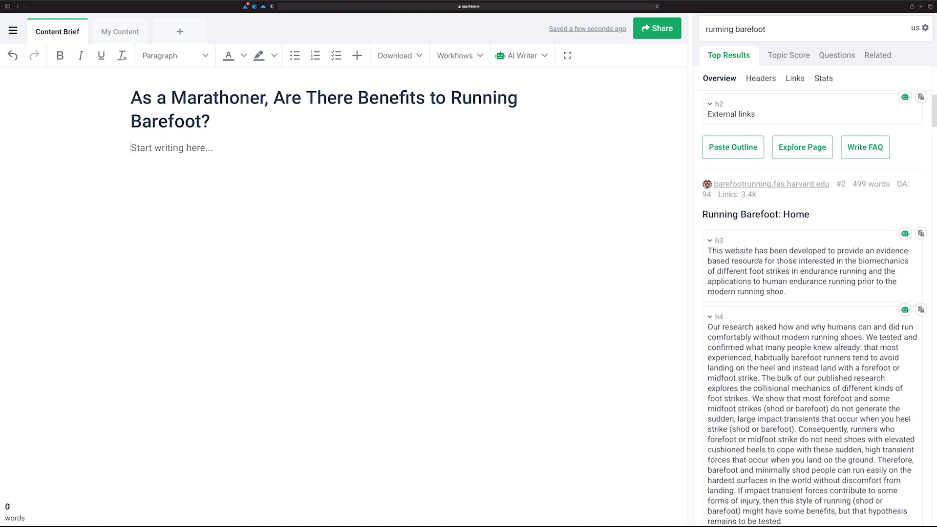
{"action": "scroll", "coordinate": [840, 259], "scroll_direction": "down", "scroll_amount": 2}
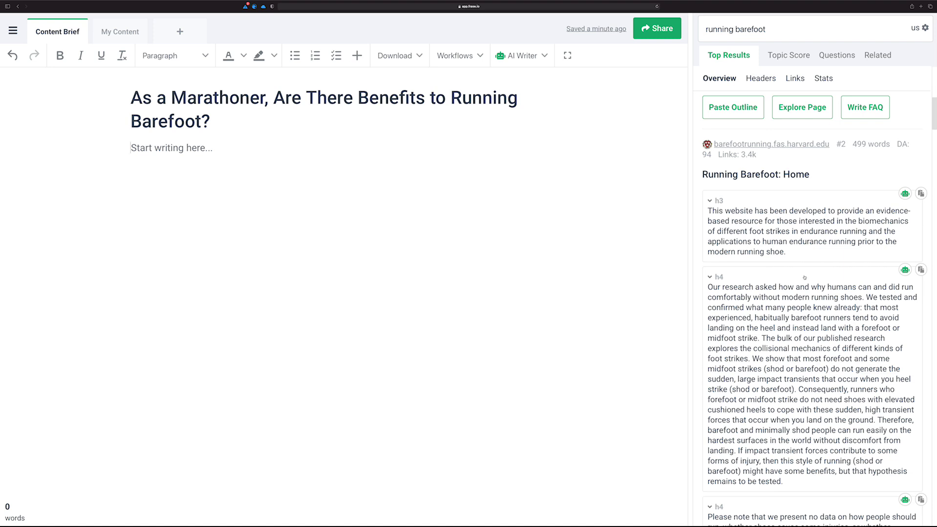
{"action": "scroll", "coordinate": [810, 309], "scroll_direction": "down", "scroll_amount": 1}
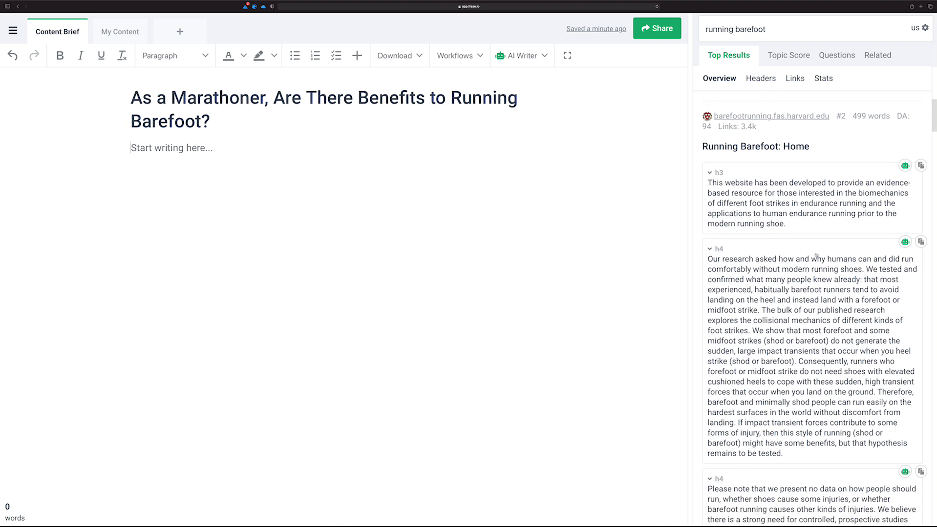
{"action": "scroll", "coordinate": [810, 309], "scroll_direction": "down", "scroll_amount": 5}
{"action": "scroll", "coordinate": [813, 263], "scroll_direction": "down", "scroll_amount": 8}
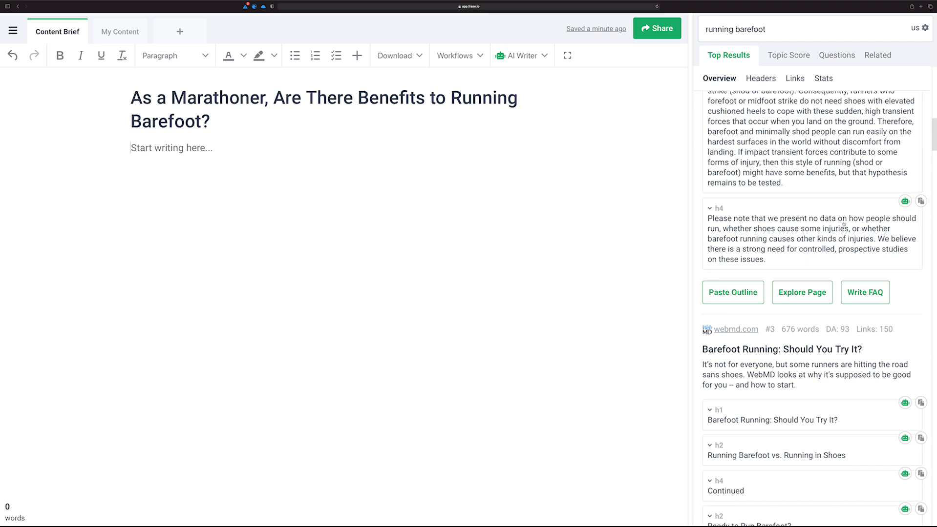
{"action": "scroll", "coordinate": [790, 214], "scroll_direction": "up", "scroll_amount": 5}
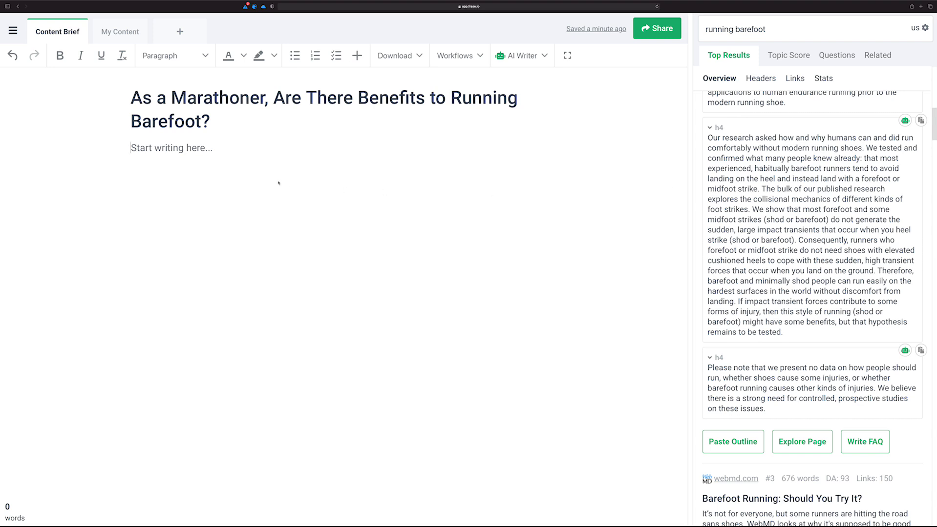
Generate an AI smart list in the empty body using the option "Outline about the above".
{"action": "left_click", "coordinate": [217, 148]}
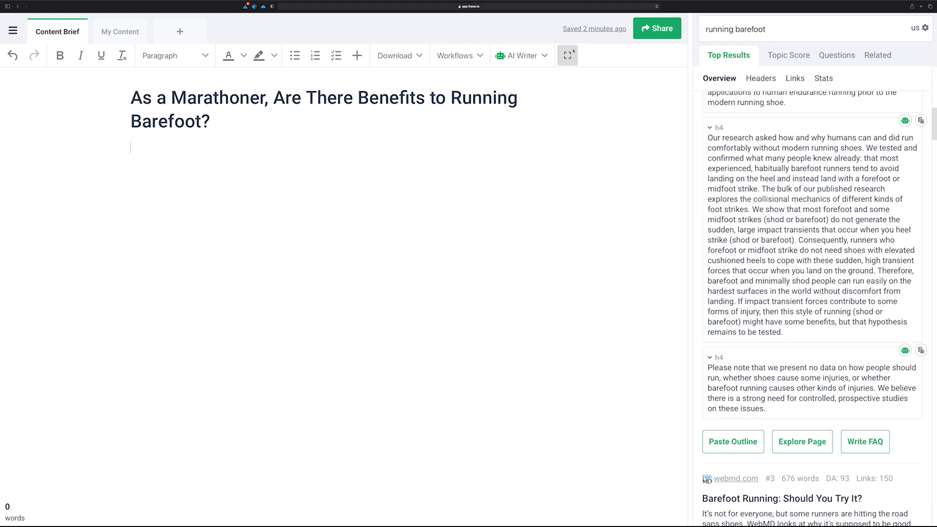
{"action": "left_click", "coordinate": [545, 55]}
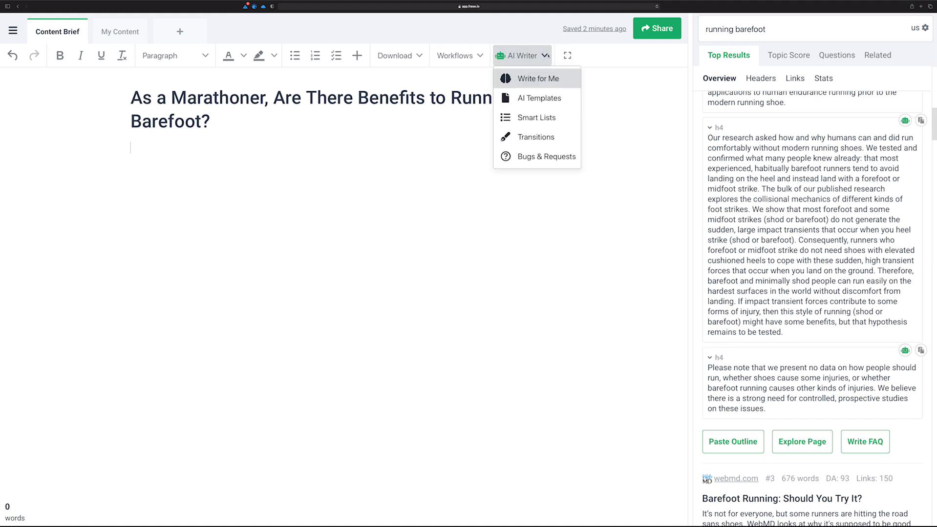
{"action": "mouse_move", "coordinate": [536, 118]}
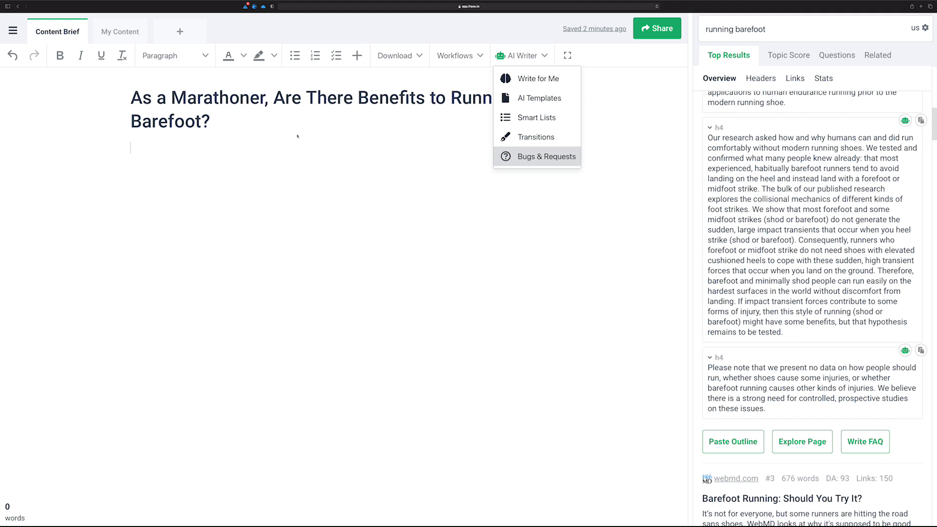
{"action": "left_click", "coordinate": [161, 153]}
{"action": "left_click", "coordinate": [521, 55]}
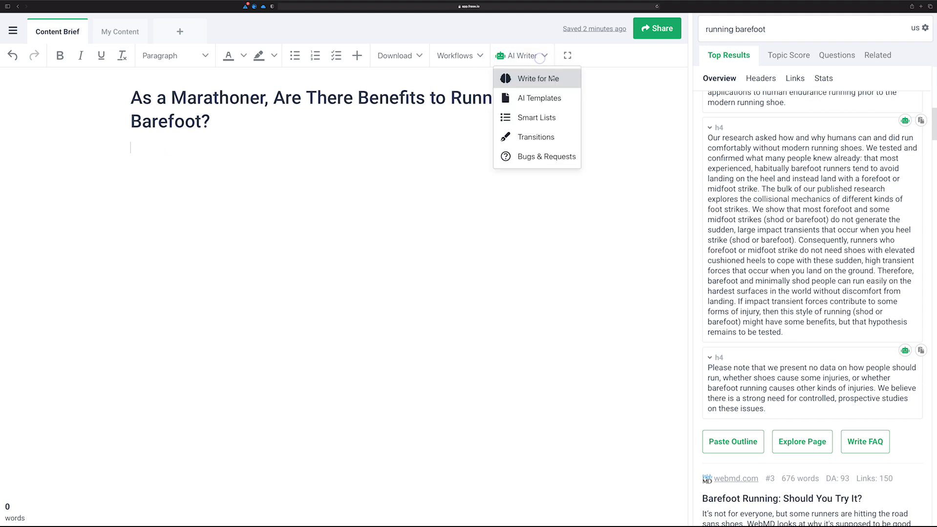
{"action": "mouse_move", "coordinate": [547, 119]}
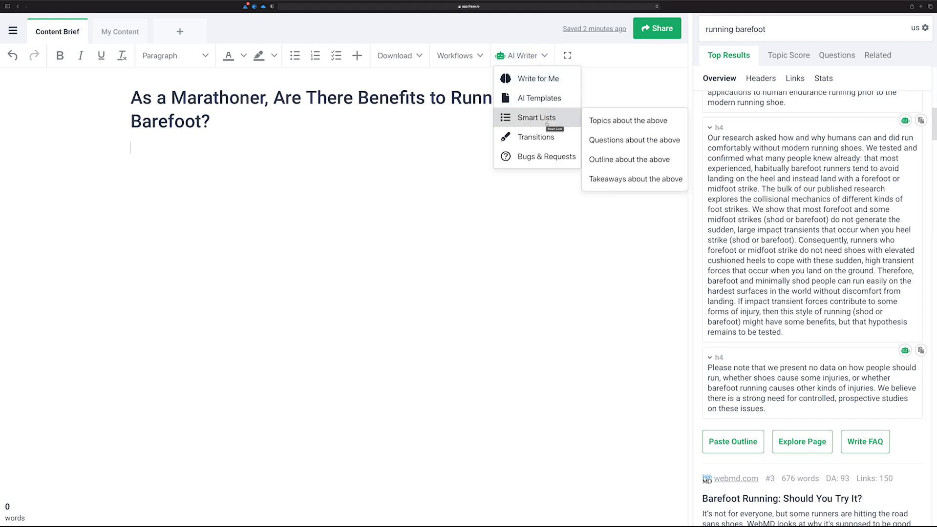
{"action": "left_click", "coordinate": [610, 160]}
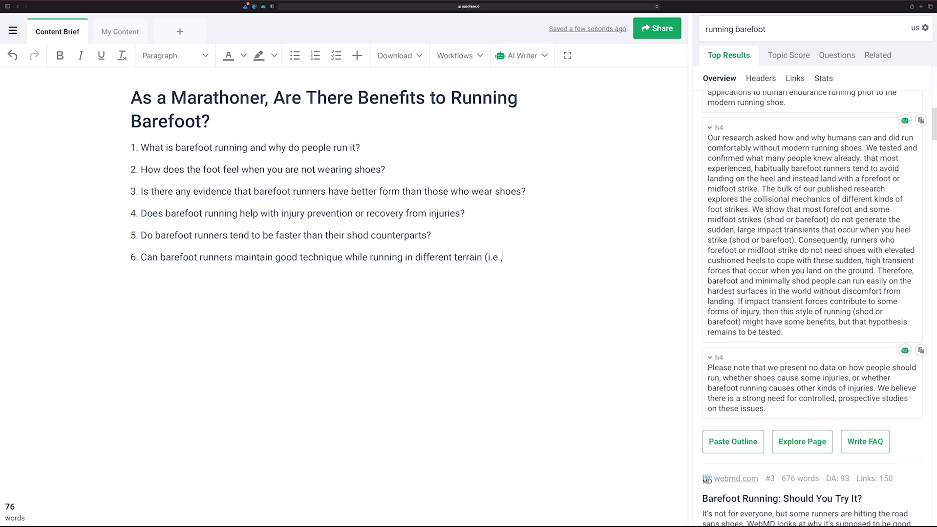
Delete the cut-off "(i.e.," from the end of the sixth question in the list.
{"action": "key", "text": "BackSpace"}
{"action": "key", "text": "BackSpace"}
{"action": "key", "text": "BackSpace"}
{"action": "key", "text": "BackSpace"}
{"action": "left_click_drag", "start_coordinate": [361, 148], "coordinate": [481, 258]}
{"action": "left_click", "coordinate": [133, 147]}
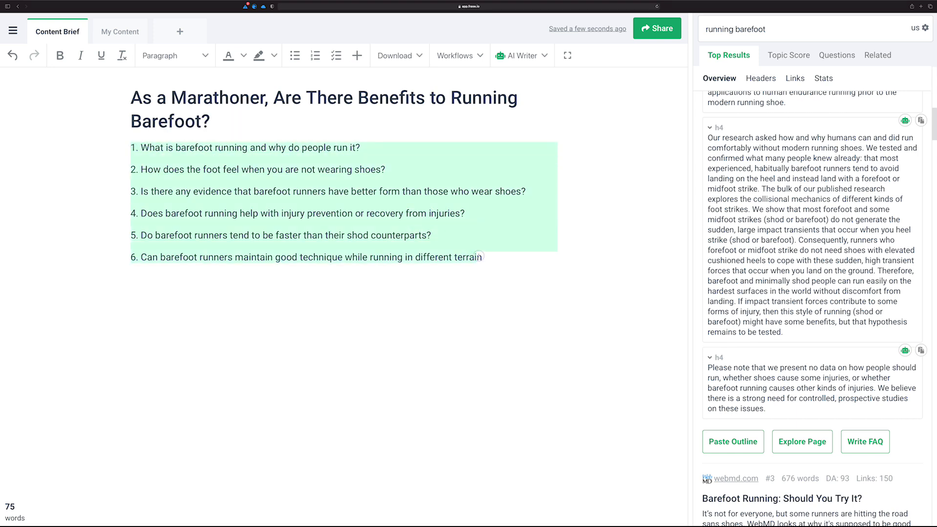
{"action": "left_click", "coordinate": [268, 187]}
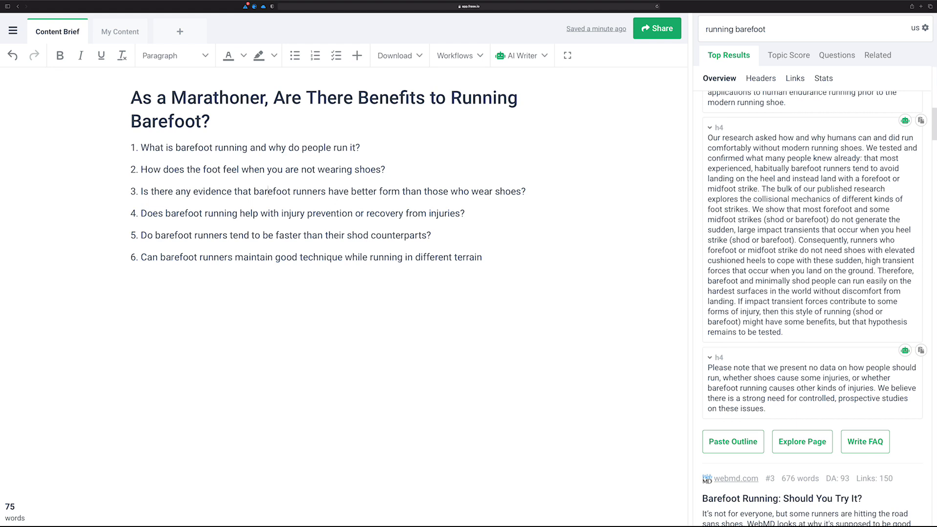
Insert an empty line above the first question and write "/frase" on it.
{"action": "left_click", "coordinate": [492, 257]}
{"action": "left_click", "coordinate": [239, 119]}
{"action": "left_click", "coordinate": [132, 147]}
{"action": "key", "text": "Return"}
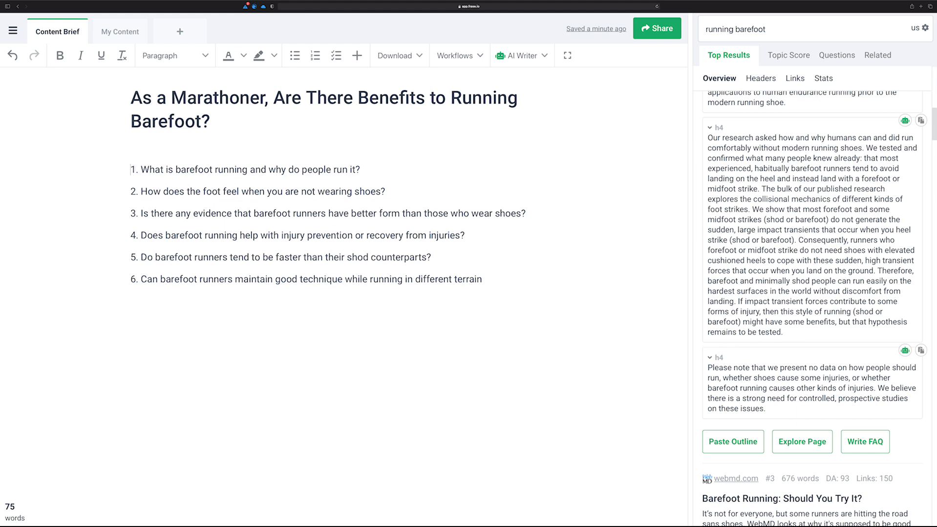
{"action": "type", "text": "/frase"}
Open the Write for Me controls, set the length to 80 characters and creativity to 2, and close them.
{"action": "left_click", "coordinate": [419, 56]}
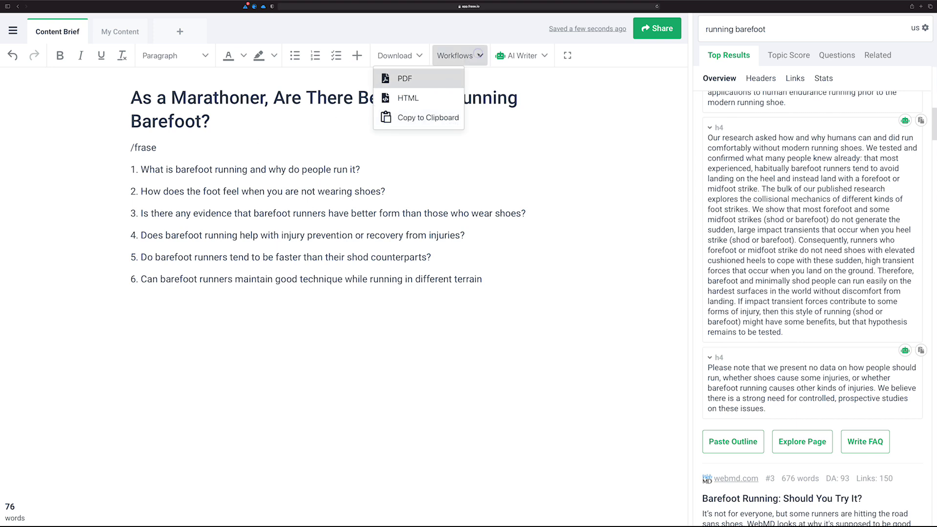
{"action": "left_click", "coordinate": [467, 55]}
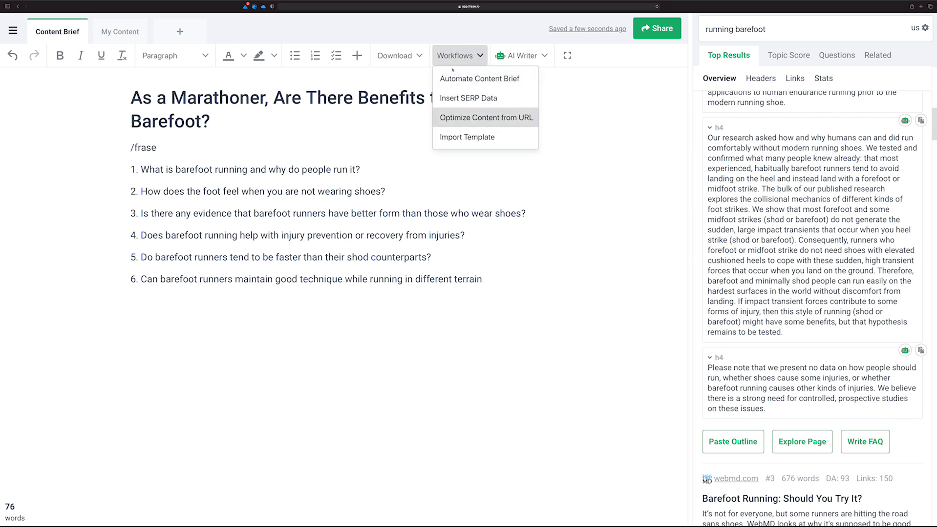
{"action": "left_click", "coordinate": [544, 56]}
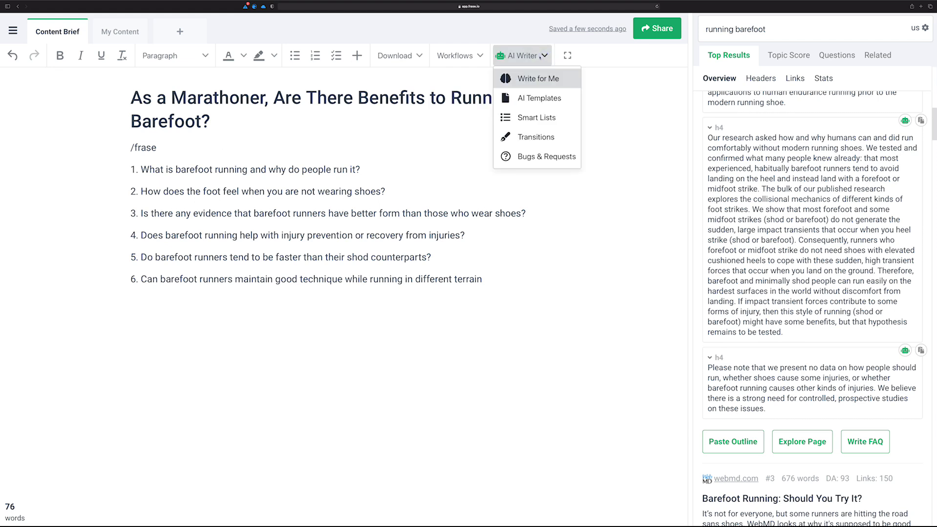
{"action": "left_click", "coordinate": [545, 56]}
{"action": "left_click", "coordinate": [544, 56]}
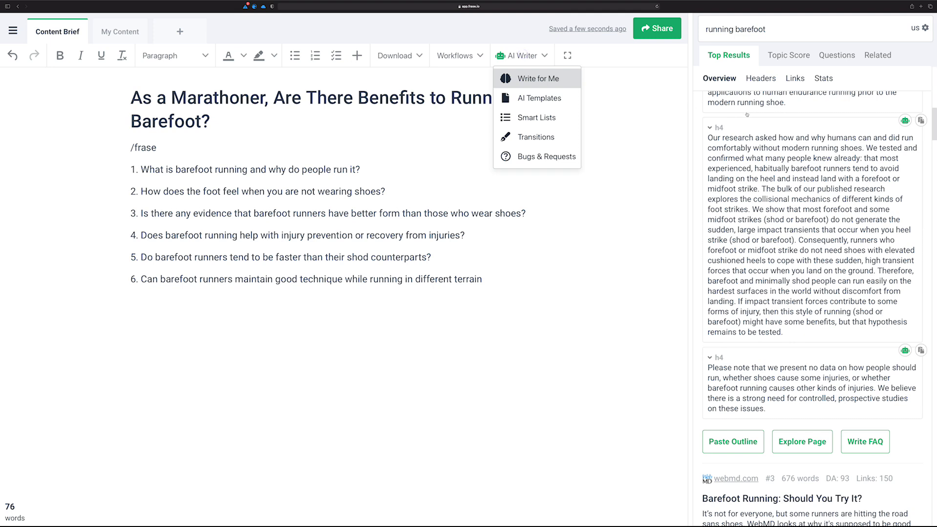
{"action": "left_click", "coordinate": [538, 79]}
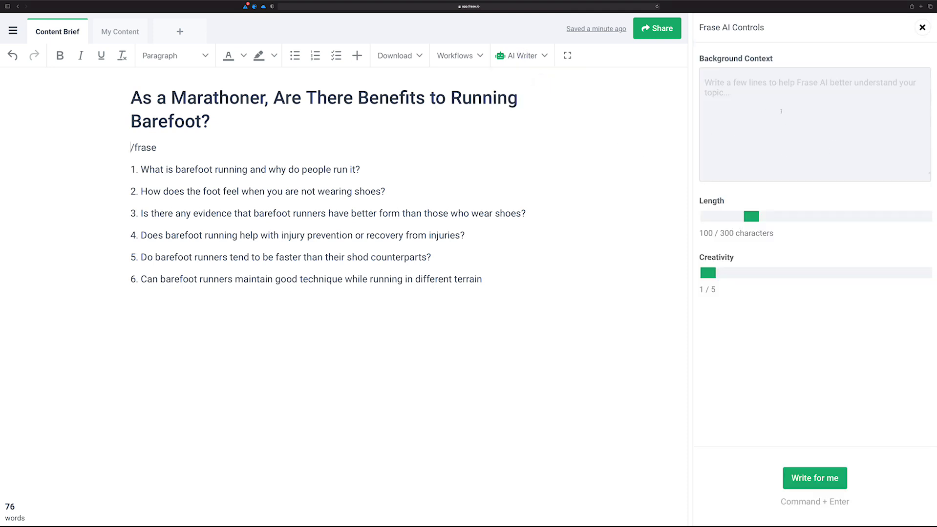
{"action": "left_click", "coordinate": [756, 89]}
{"action": "mouse_move", "coordinate": [717, 275]}
{"action": "left_mouse_down"}
{"action": "mouse_move", "coordinate": [878, 274]}
{"action": "mouse_move", "coordinate": [704, 274]}
{"action": "left_mouse_up"}
{"action": "left_click_drag", "start_coordinate": [727, 274], "coordinate": [707, 273]}
{"action": "left_click_drag", "start_coordinate": [706, 273], "coordinate": [740, 276]}
{"action": "mouse_move", "coordinate": [748, 218]}
{"action": "left_mouse_down"}
{"action": "mouse_move", "coordinate": [890, 213]}
{"action": "mouse_move", "coordinate": [715, 215]}
{"action": "mouse_move", "coordinate": [734, 216]}
{"action": "left_mouse_up"}
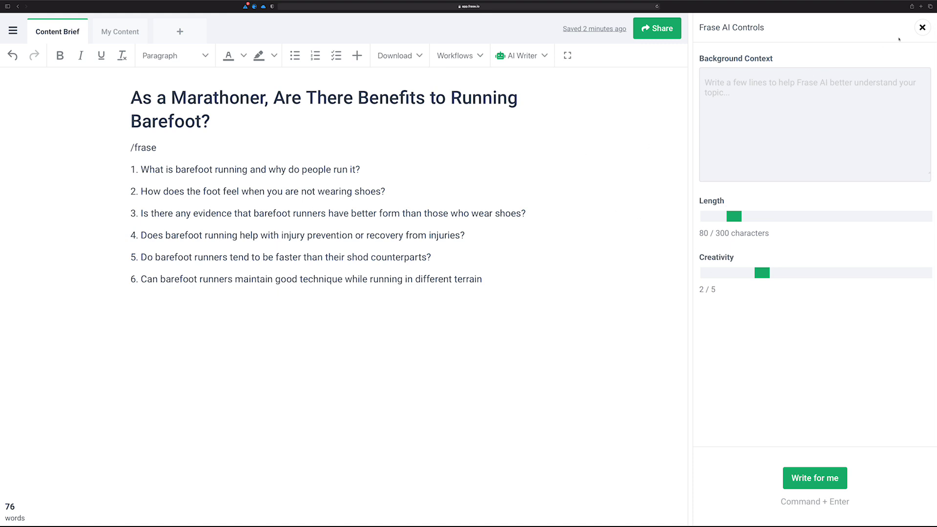
{"action": "left_click", "coordinate": [923, 27]}
Open the AI Templates and look through the available AICD and AICD Pro templates.
{"action": "left_click", "coordinate": [543, 55]}
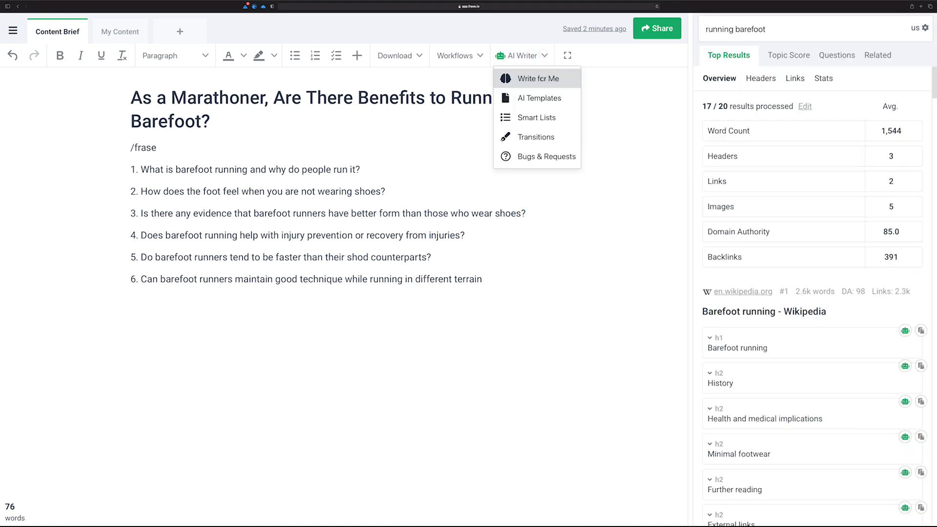
{"action": "left_click", "coordinate": [542, 98]}
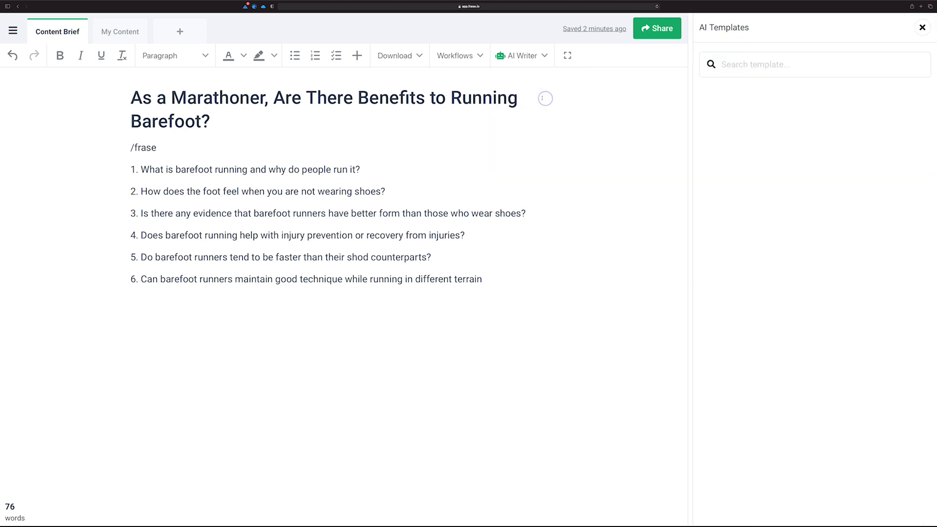
{"action": "scroll", "coordinate": [755, 170], "scroll_direction": "down", "scroll_amount": 1}
{"action": "scroll", "coordinate": [755, 170], "scroll_direction": "up", "scroll_amount": 1}
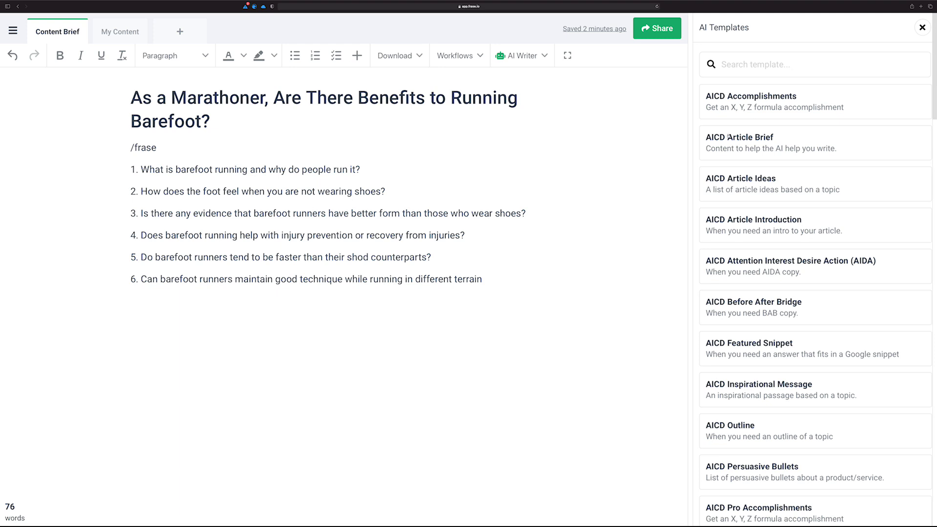
{"action": "scroll", "coordinate": [730, 156], "scroll_direction": "down", "scroll_amount": 8}
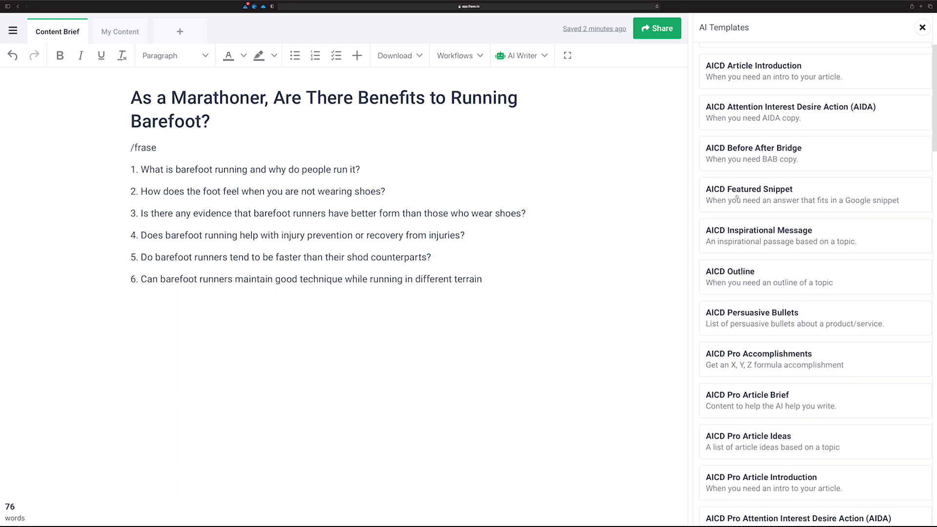
{"action": "scroll", "coordinate": [736, 197], "scroll_direction": "down", "scroll_amount": 8}
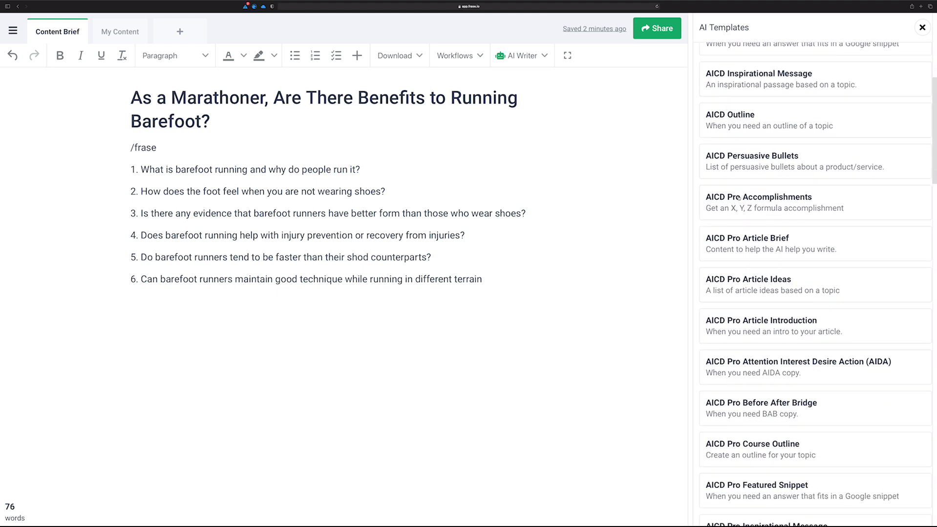
{"action": "scroll", "coordinate": [787, 182], "scroll_direction": "down", "scroll_amount": 3}
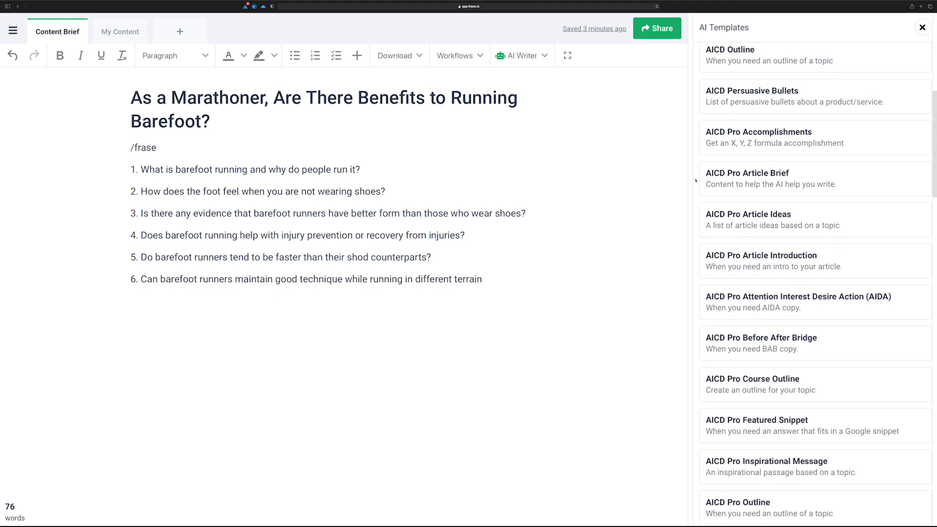
{"action": "scroll", "coordinate": [715, 154], "scroll_direction": "up", "scroll_amount": 1}
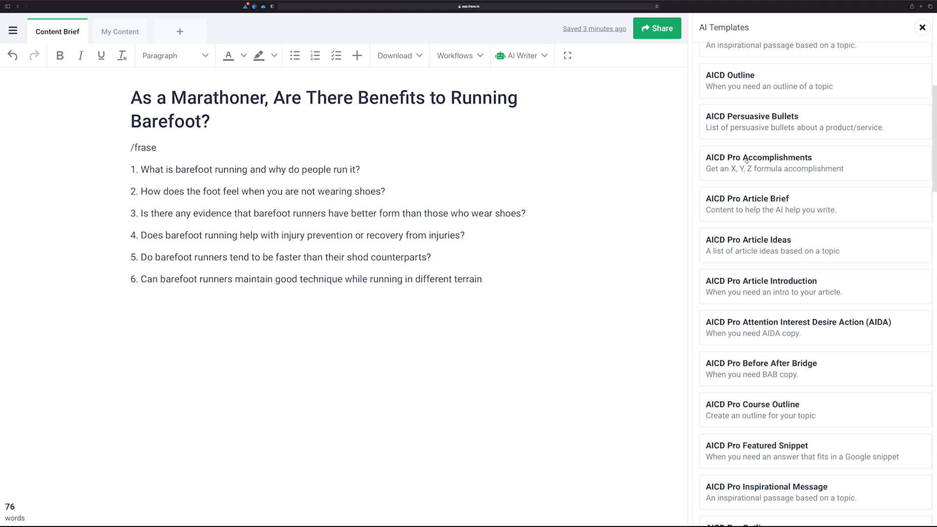
{"action": "scroll", "coordinate": [745, 161], "scroll_direction": "down", "scroll_amount": 1}
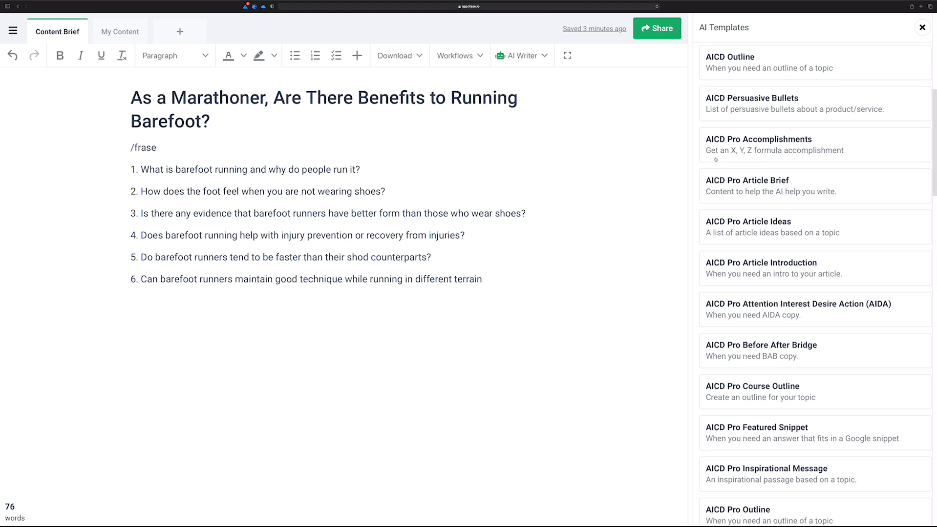
{"action": "scroll", "coordinate": [782, 157], "scroll_direction": "down", "scroll_amount": 3}
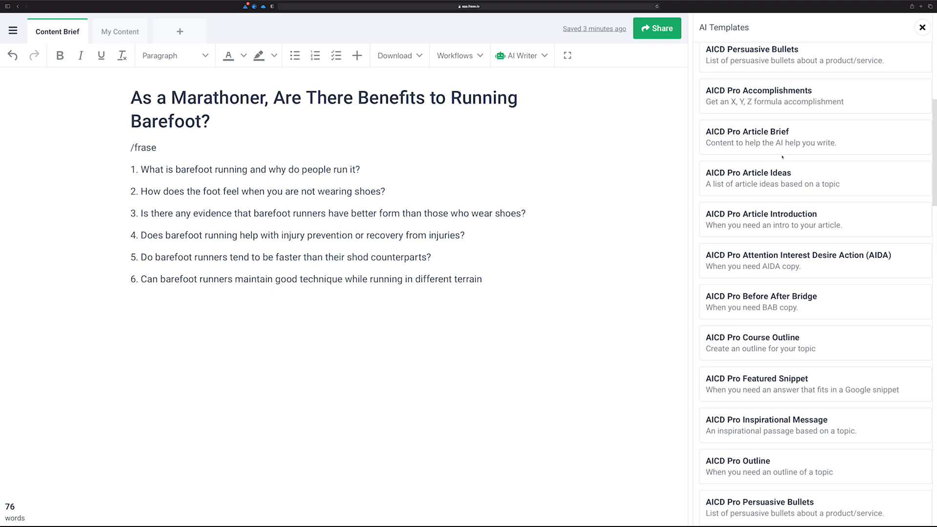
Extend the "/frase" line with "write an AICD Pro Article Introduction about the benefits of running barefoot".
{"action": "left_click", "coordinate": [171, 146]}
{"action": "scroll", "coordinate": [751, 208], "scroll_direction": "down", "scroll_amount": 5}
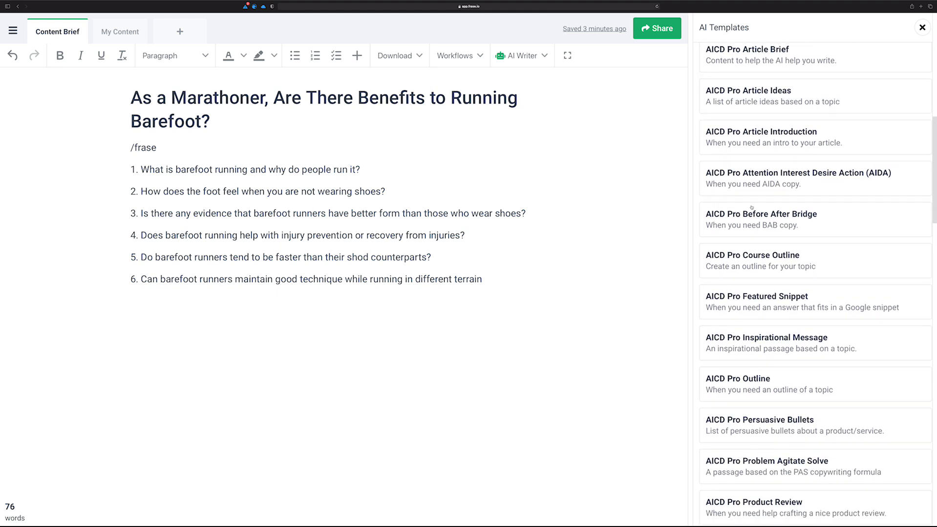
{"action": "scroll", "coordinate": [752, 208], "scroll_direction": "up", "scroll_amount": 2}
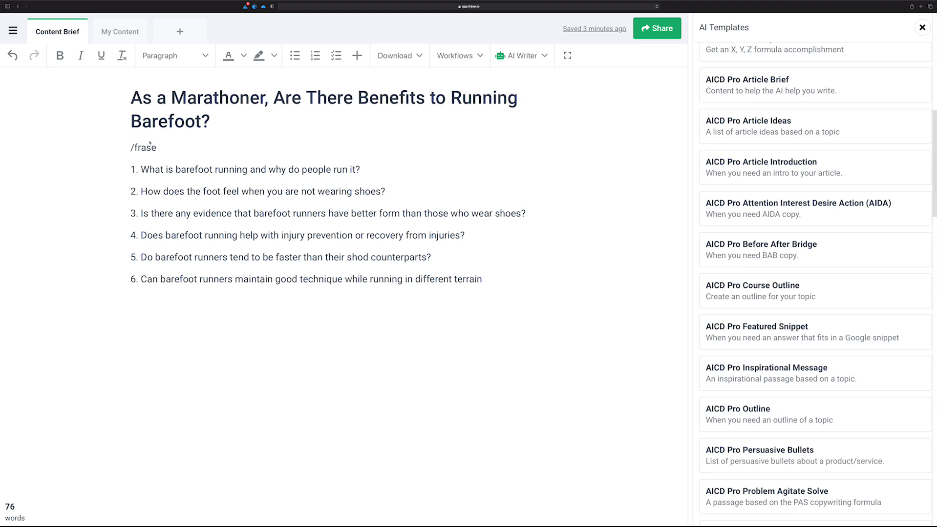
{"action": "type", "text": "write an AICD PRo"}
{"action": "key", "text": "BackSpace"}
{"action": "key", "text": "BackSpace"}
{"action": "type", "text": "rp"}
{"action": "key", "text": "BackSpace"}
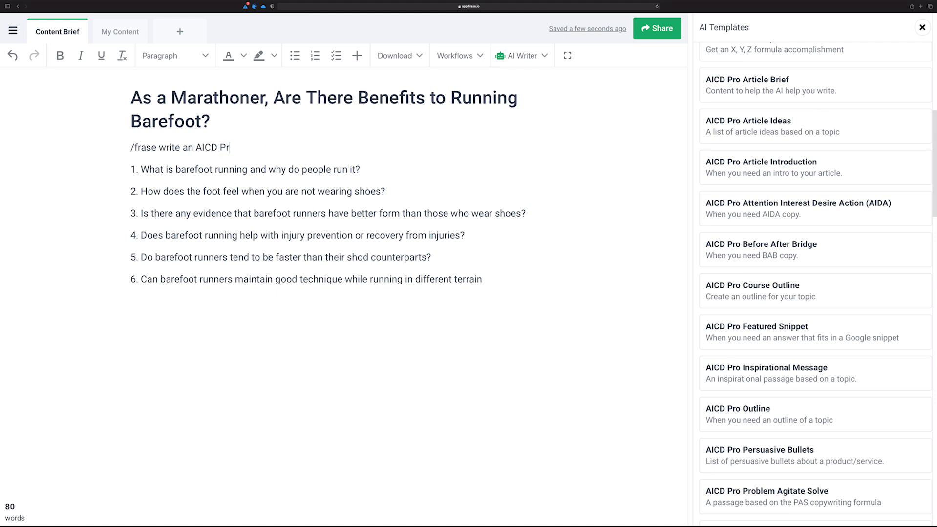
{"action": "type", "text": "o Article Introdc"}
{"action": "key", "text": "BackSpace"}
{"action": "type", "text": "uction "}
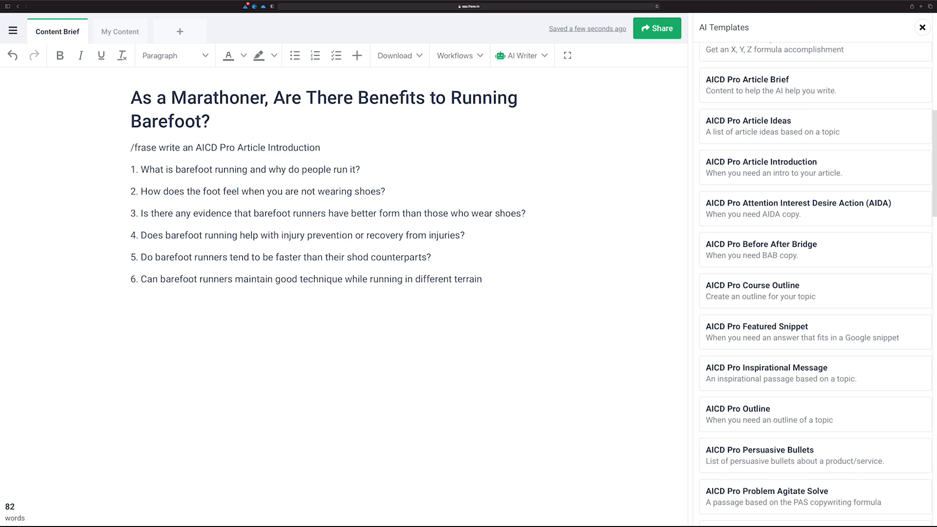
{"action": "type", "text": "about the benefits of running barefoot"}
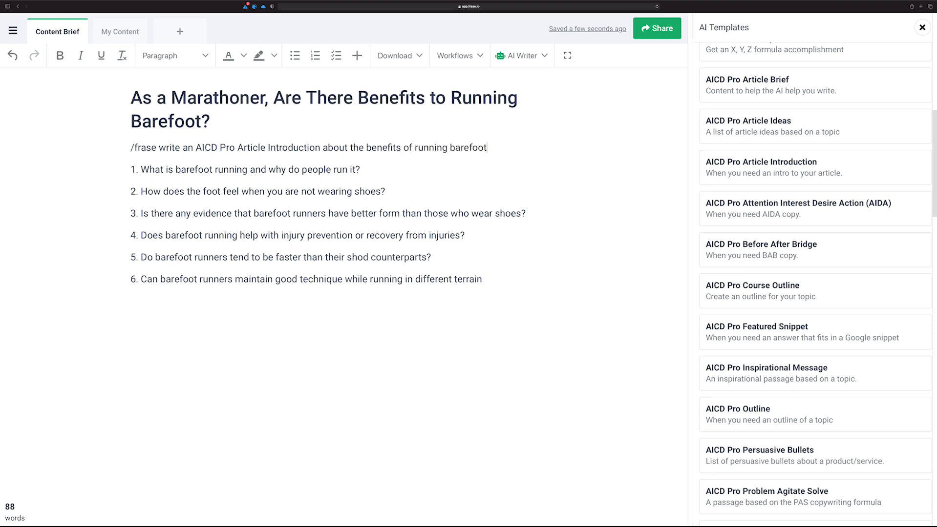
Generate an article introduction from the "/frase" line, and generate another one from the same line.
{"action": "key", "text": "Return"}
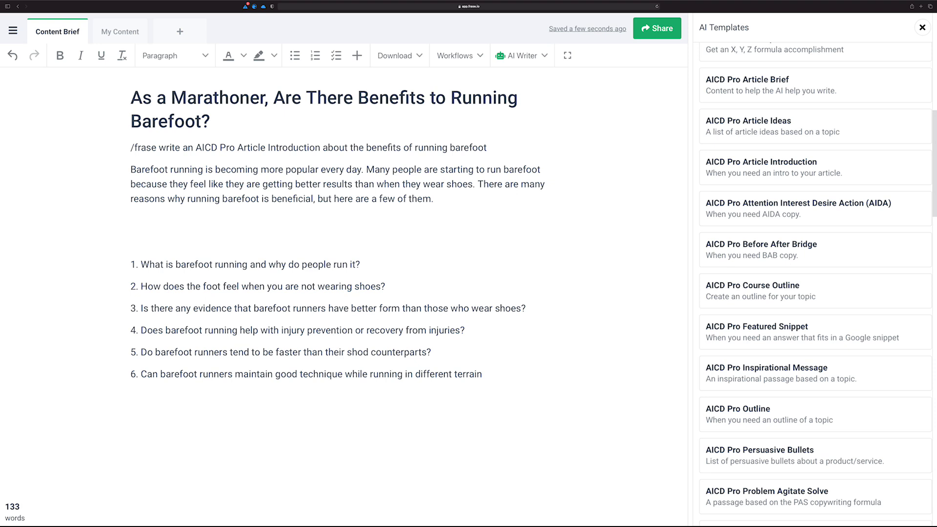
{"action": "left_click", "coordinate": [497, 146]}
{"action": "key", "text": "Return"}
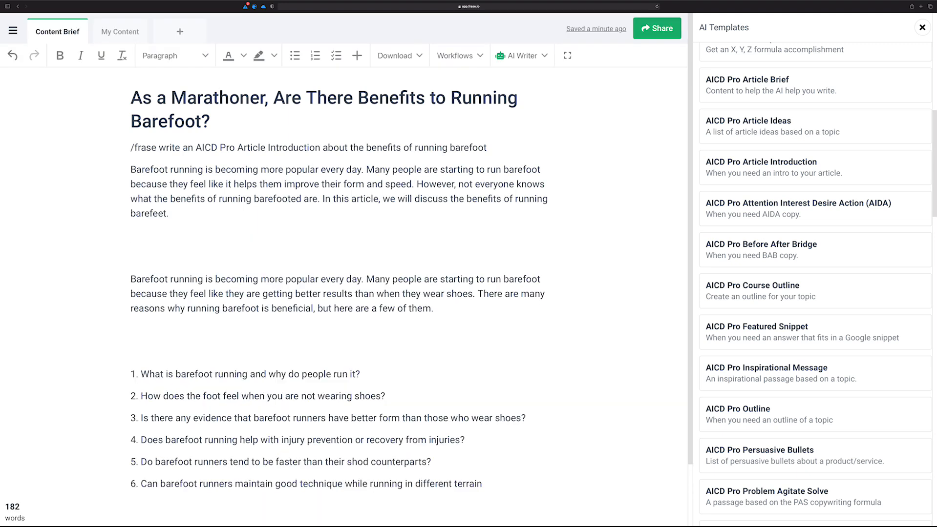
Delete the older, lower introduction paragraph together with the surplus empty lines around it.
{"action": "triple_click", "coordinate": [459, 299]}
{"action": "left_click", "coordinate": [175, 232], "text": "shift"}
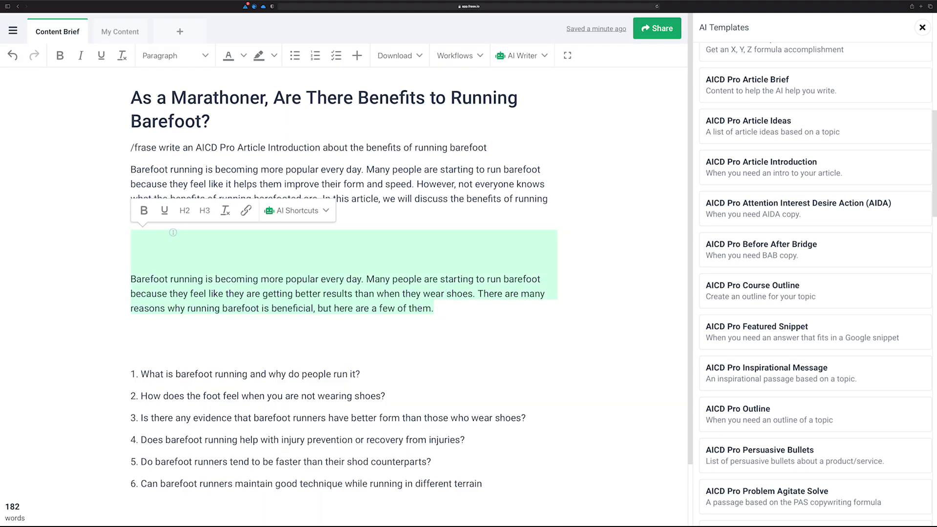
{"action": "key", "text": "BackSpace"}
{"action": "key", "text": "Delete"}
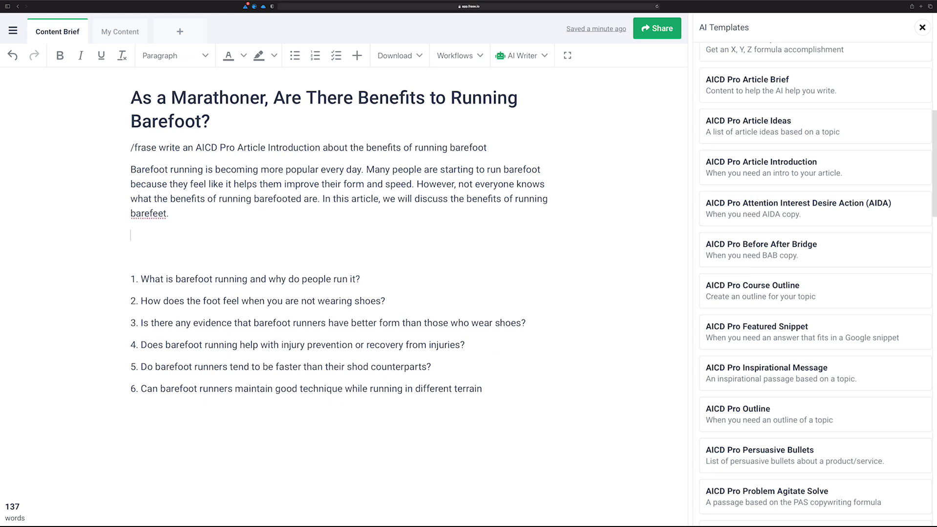
{"action": "key", "text": "BackSpace"}
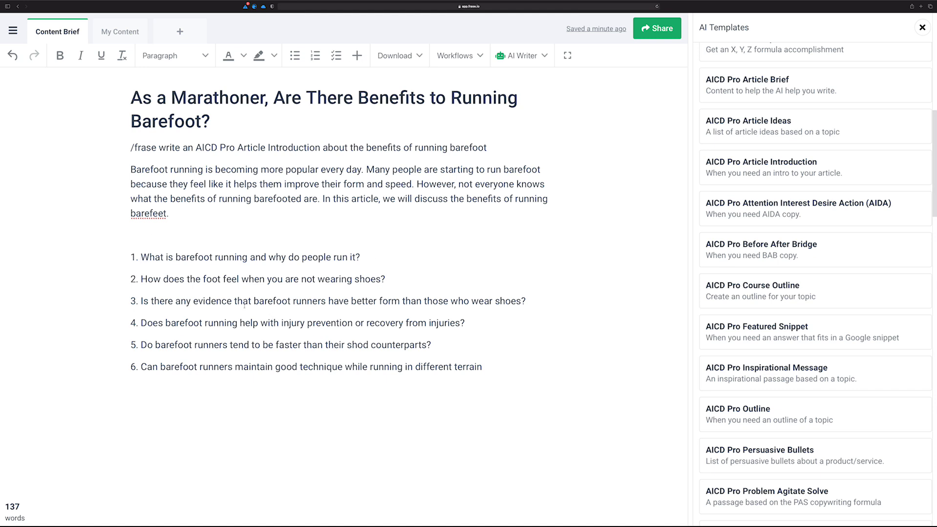
Turn the first question into an unnumbered Header 2 with an empty line below it.
{"action": "key", "text": "BackSpace"}
{"action": "key", "text": "BackSpace"}
{"action": "key", "text": "BackSpace"}
{"action": "left_click_drag", "start_coordinate": [357, 259], "coordinate": [125, 259]}
{"action": "left_click", "coordinate": [195, 231]}
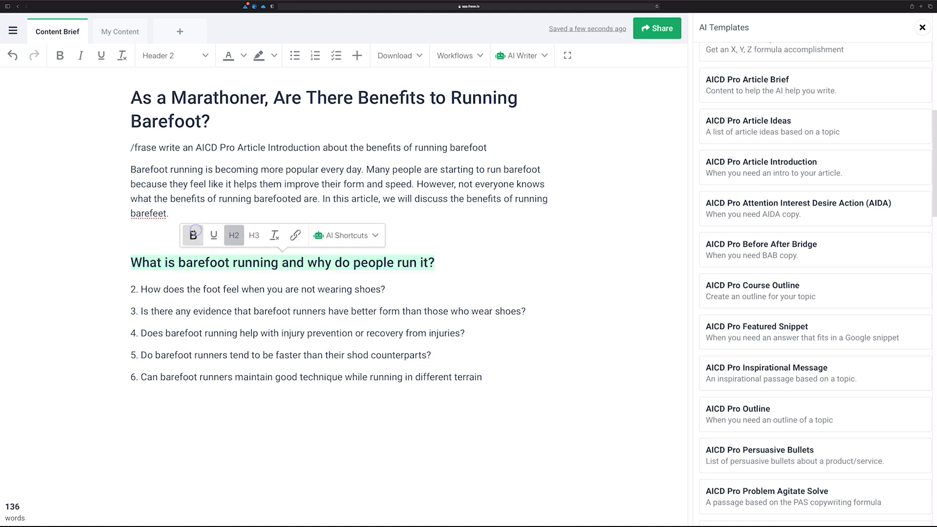
{"action": "left_click", "coordinate": [436, 263]}
{"action": "key", "text": "Return"}
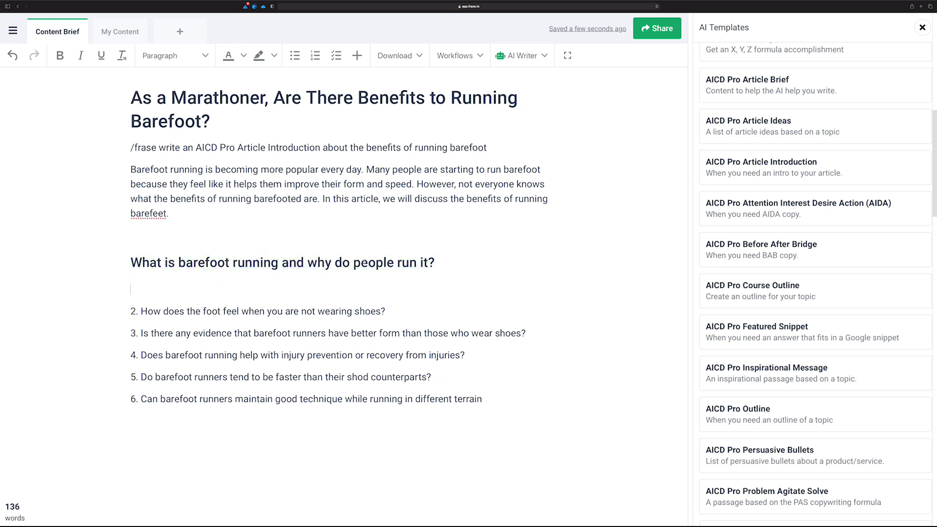
{"action": "left_click", "coordinate": [542, 57]}
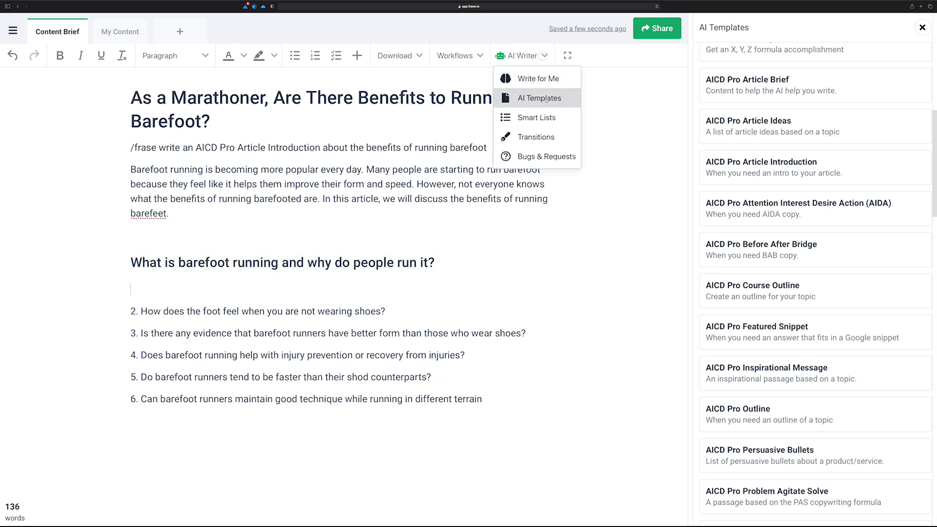
{"action": "mouse_move", "coordinate": [542, 117]}
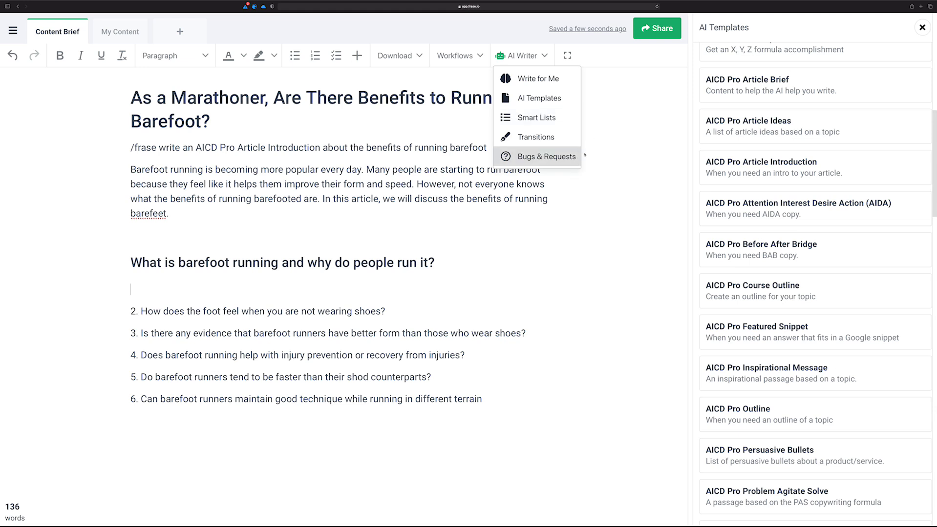
Remove the empty line between the introduction and the "What is barefoot running and why do people run it?" heading.
{"action": "left_click", "coordinate": [220, 224]}
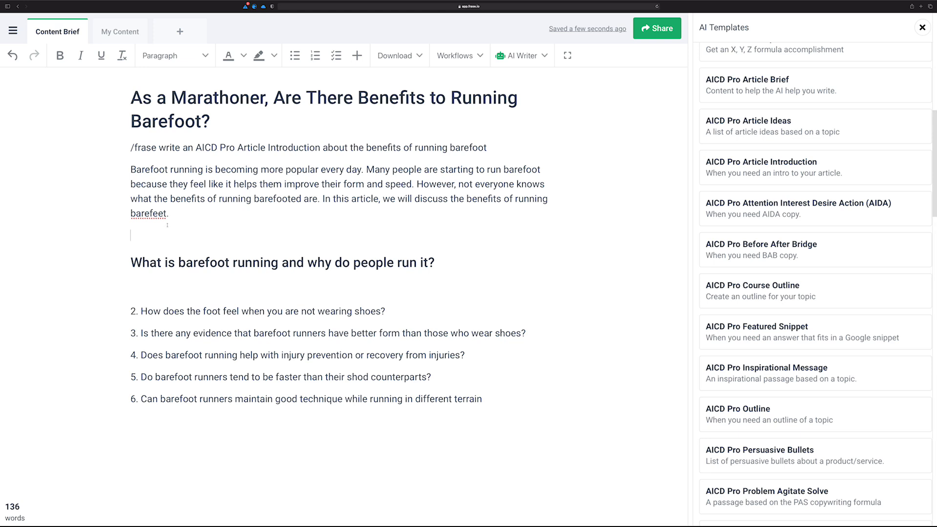
{"action": "key", "text": "BackSpace"}
{"action": "left_click", "coordinate": [165, 261]}
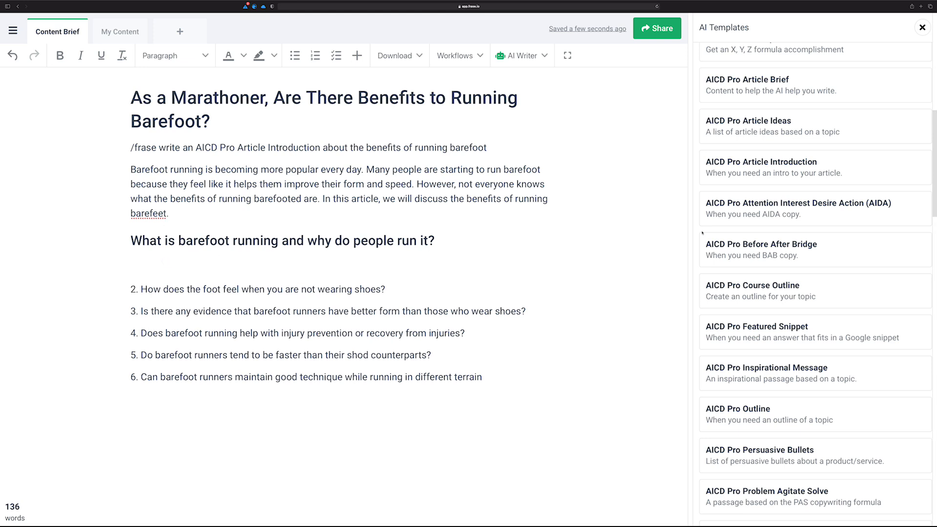
Open the AICD Pro Section Jumpstart template from the AI Templates list.
{"action": "scroll", "coordinate": [766, 286], "scroll_direction": "down", "scroll_amount": 6}
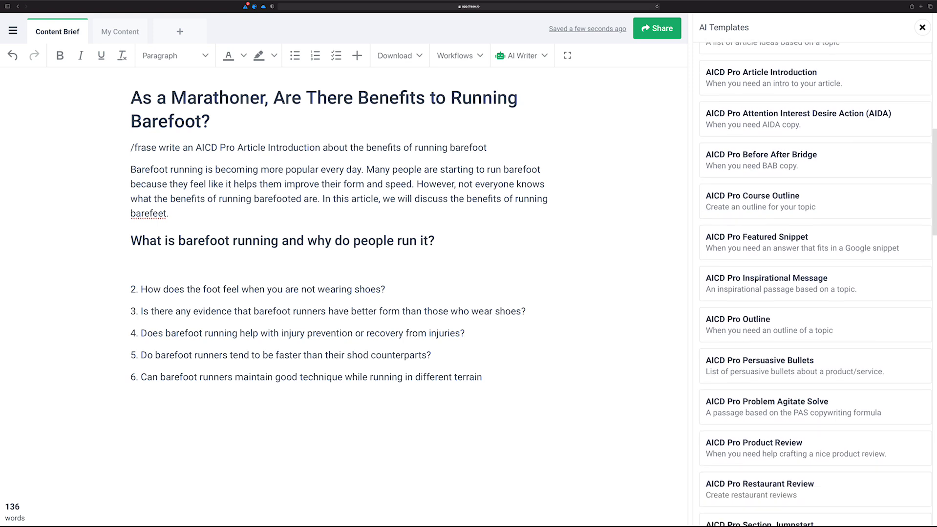
{"action": "scroll", "coordinate": [766, 277], "scroll_direction": "down", "scroll_amount": 1}
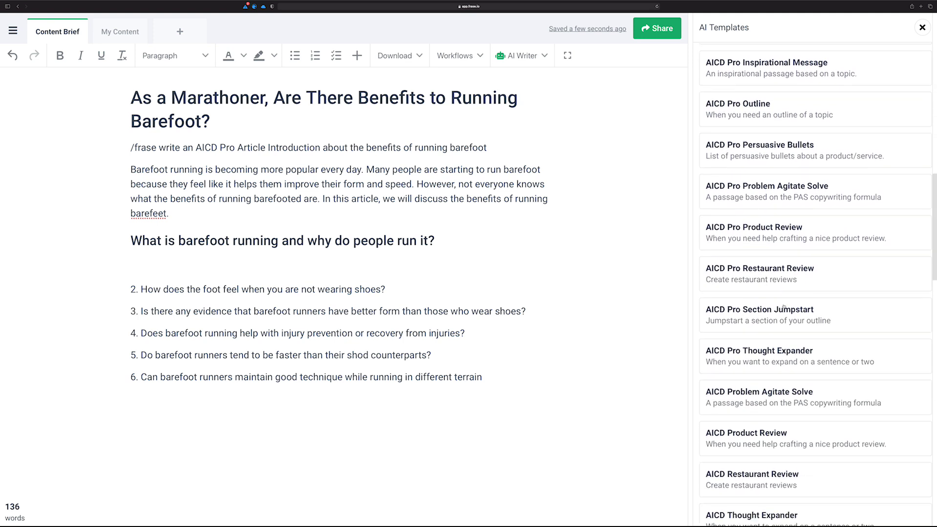
{"action": "left_click", "coordinate": [767, 310]}
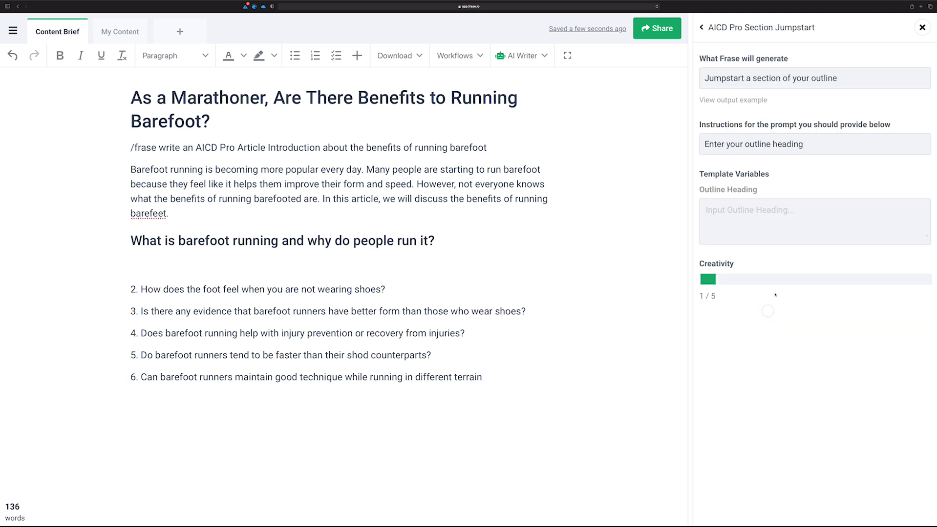
Run the template below the first heading with outline heading "What is barefoot running and why do people run it?" and creativity 3.
{"action": "left_click", "coordinate": [754, 208]}
{"action": "left_click_drag", "start_coordinate": [131, 241], "coordinate": [438, 241]}
{"action": "key", "text": "ctrl+c"}
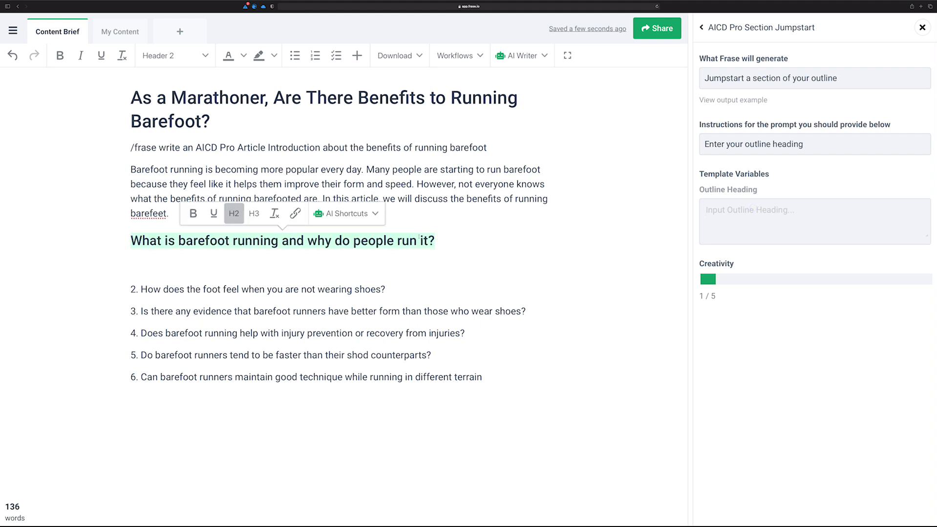
{"action": "left_click", "coordinate": [752, 216]}
{"action": "key", "text": "ctrl+v"}
{"action": "left_click", "coordinate": [742, 279]}
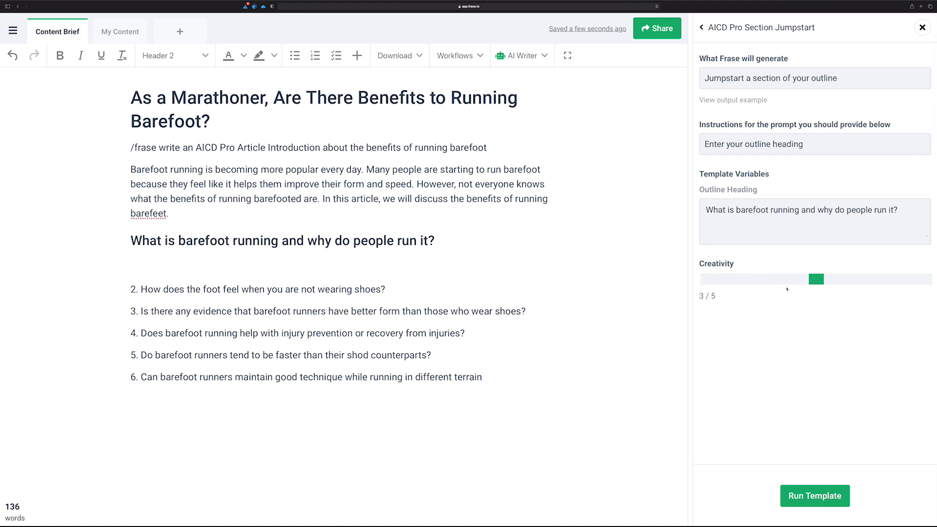
{"action": "left_click", "coordinate": [165, 264]}
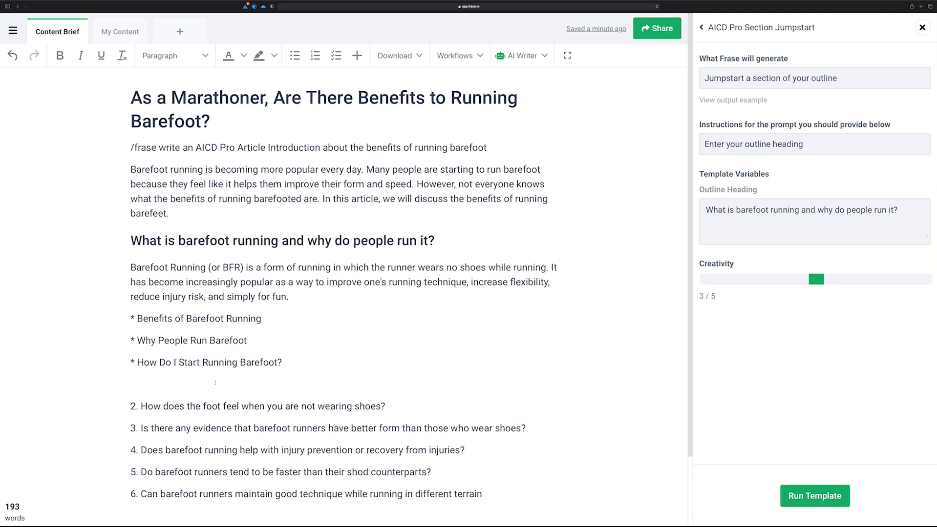
Remove the empty line above the second question and make the question an unnumbered Header 2 with an empty line below.
{"action": "key", "text": "BackSpace"}
{"action": "left_click", "coordinate": [141, 384]}
{"action": "key", "text": "BackSpace"}
{"action": "key", "text": "BackSpace"}
{"action": "key", "text": "BackSpace"}
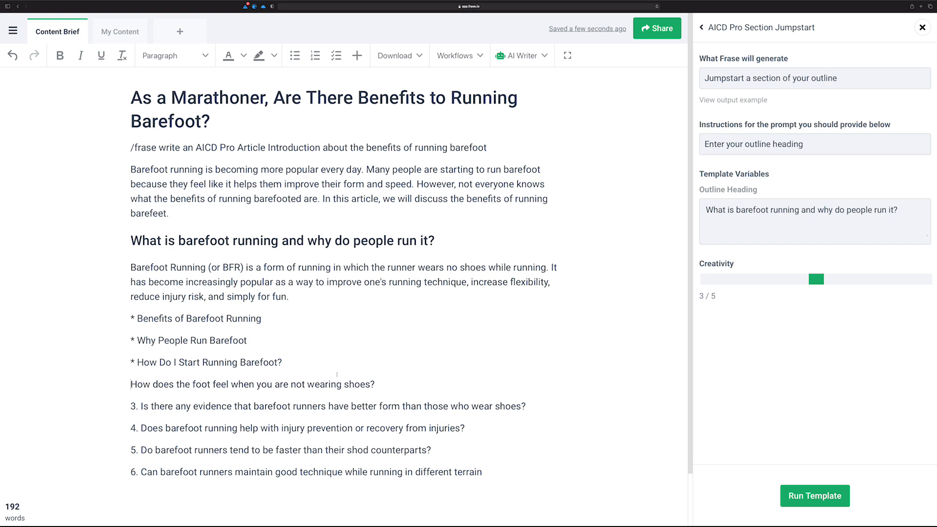
{"action": "key", "text": "Return"}
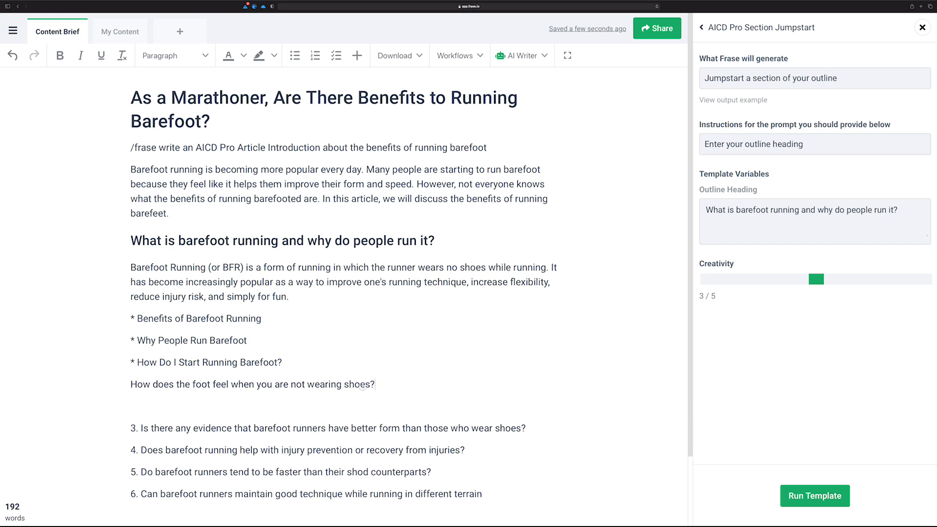
{"action": "left_click_drag", "start_coordinate": [376, 385], "coordinate": [131, 385]}
{"action": "left_click", "coordinate": [205, 359]}
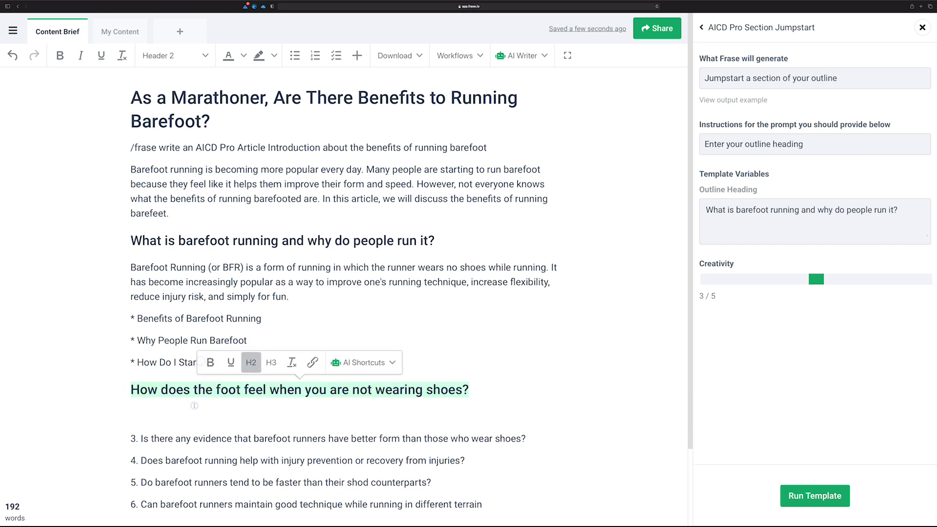
Run the Section Jumpstart template below the second heading with outline heading "How does the foot feel when you are not wearing shoes?".
{"action": "left_click_drag", "start_coordinate": [479, 395], "coordinate": [132, 389]}
{"action": "key", "text": "ctrl+c"}
{"action": "left_click", "coordinate": [834, 213]}
{"action": "key", "text": "ctrl+a"}
{"action": "key", "text": "ctrl+v"}
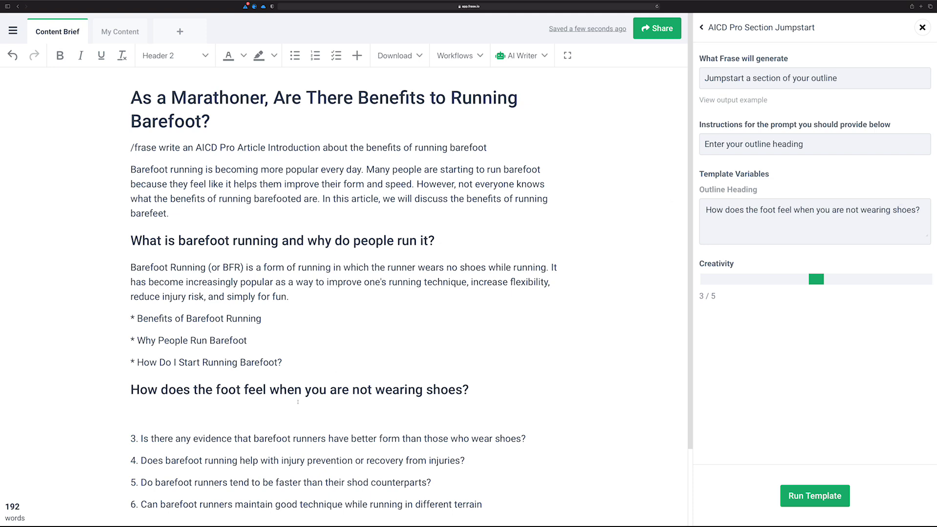
{"action": "left_click", "coordinate": [270, 415]}
{"action": "left_click", "coordinate": [814, 497]}
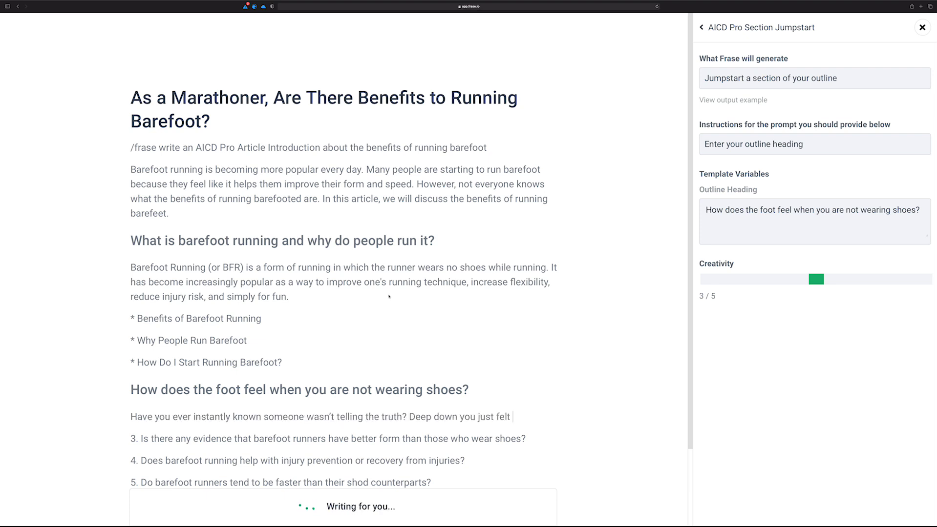
Remove the list number in front of the question "Is there any evidence that barefoot runners have better form than those who wear shoes?".
{"action": "scroll", "coordinate": [387, 254], "scroll_direction": "down", "scroll_amount": 3}
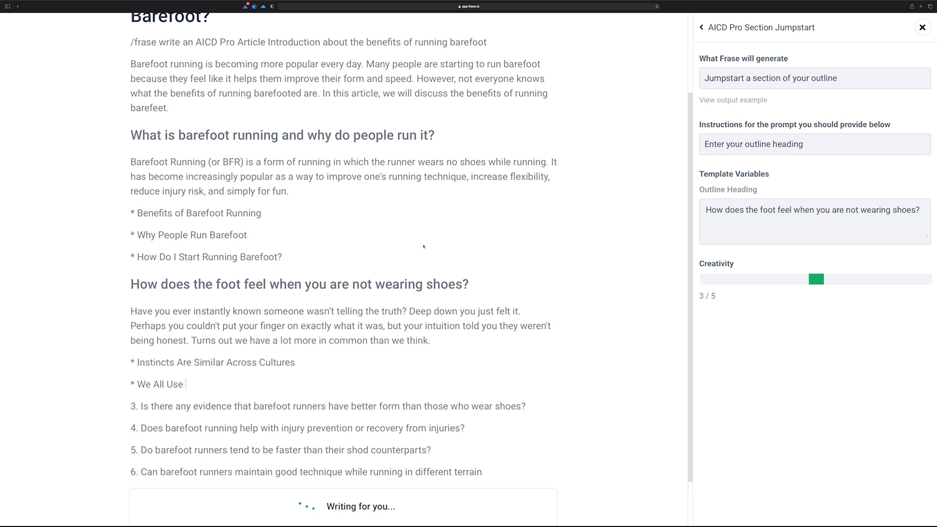
{"action": "scroll", "coordinate": [405, 243], "scroll_direction": "down", "scroll_amount": 3}
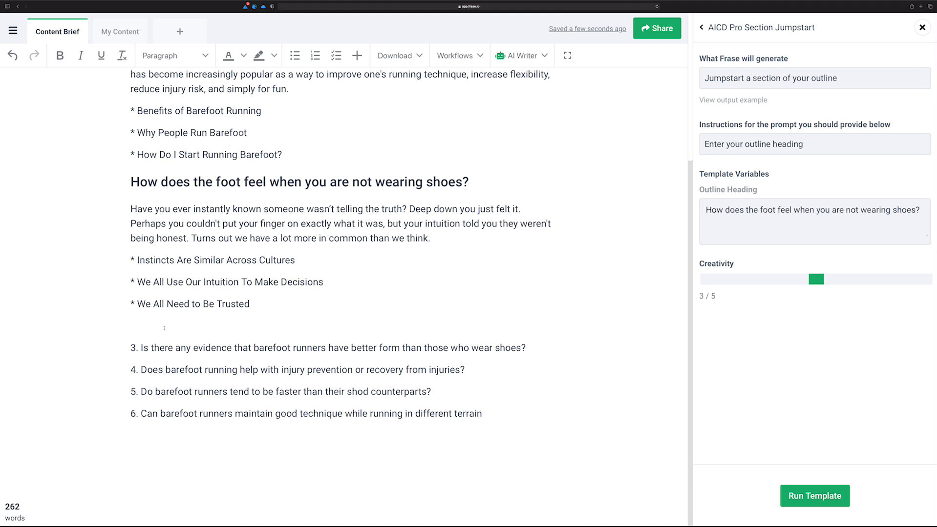
{"action": "left_click", "coordinate": [142, 348]}
{"action": "key", "text": "BackSpace"}
{"action": "key", "text": "BackSpace"}
{"action": "key", "text": "BackSpace"}
Format the third question as Header 2 and replace the template's outline heading with that question's text.
{"action": "left_click_drag", "start_coordinate": [526, 348], "coordinate": [127, 350]}
{"action": "key", "text": "super+v"}
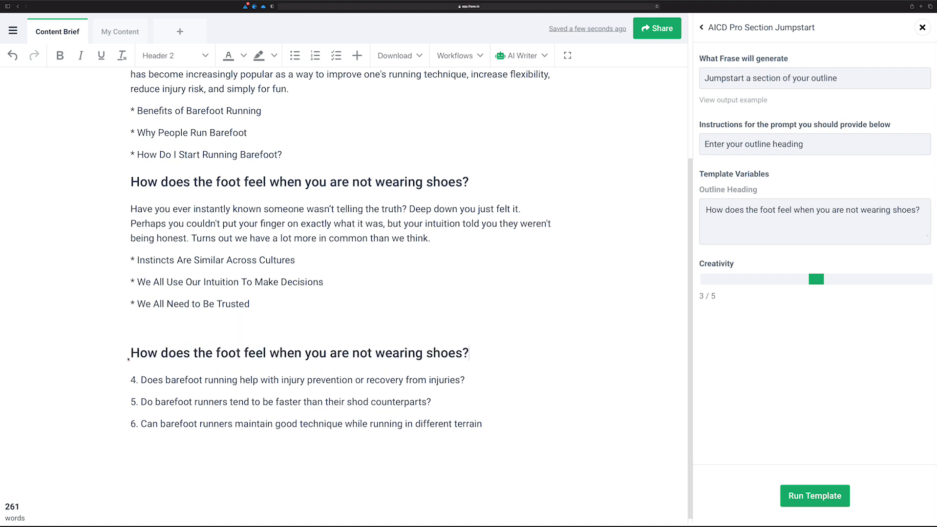
{"action": "key", "text": "super+z"}
{"action": "key", "text": "super+c"}
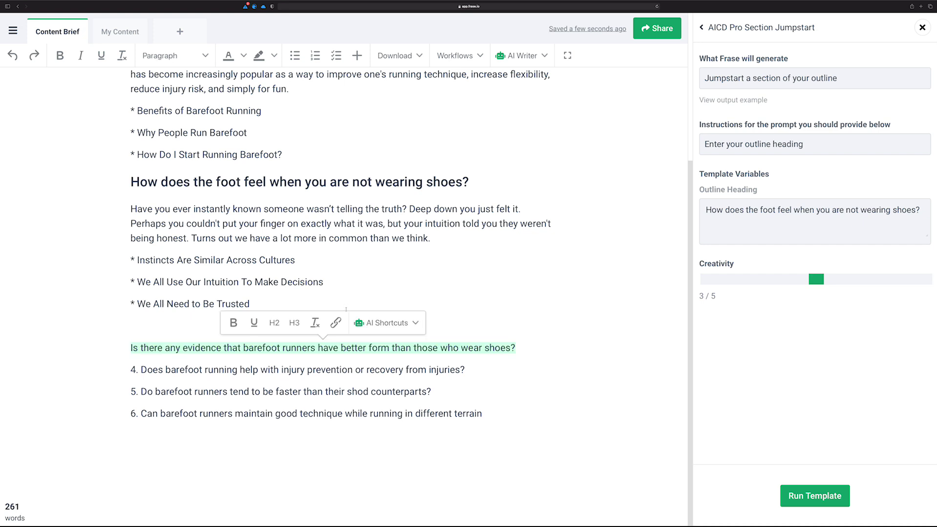
{"action": "left_click", "coordinate": [274, 323]}
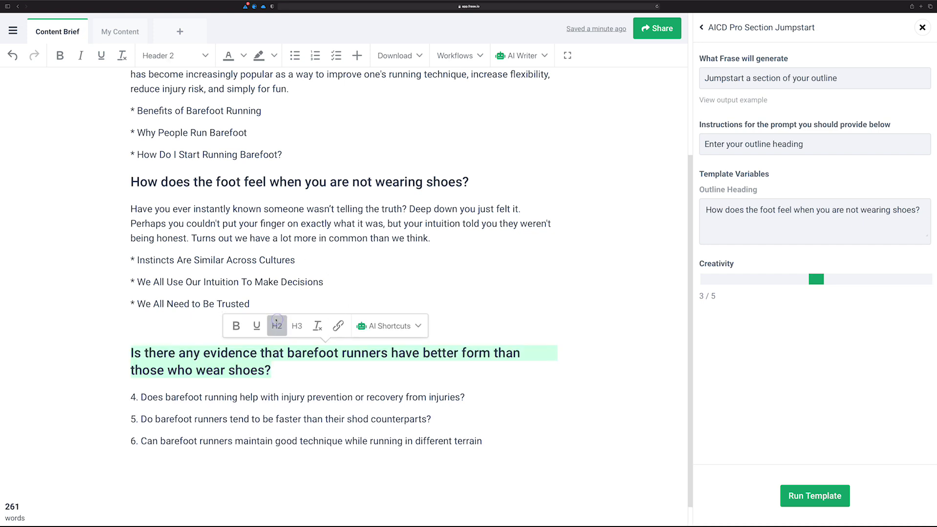
{"action": "key", "text": "super+a"}
{"action": "key", "text": "super+v"}
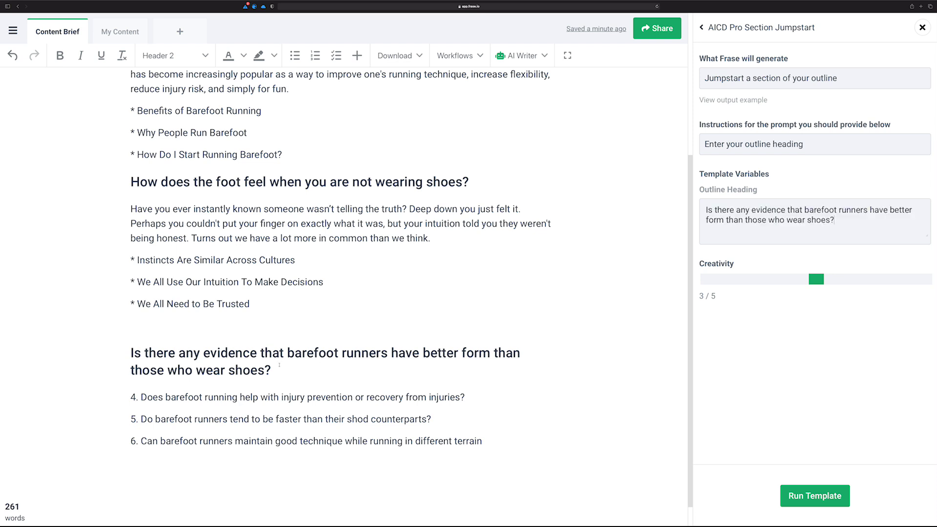
Add a line below the third heading reading "/frase write an AICD Pro Section Jumpstart about".
{"action": "left_click", "coordinate": [322, 367]}
{"action": "key", "text": "Return"}
{"action": "type", "text": "/frase"}
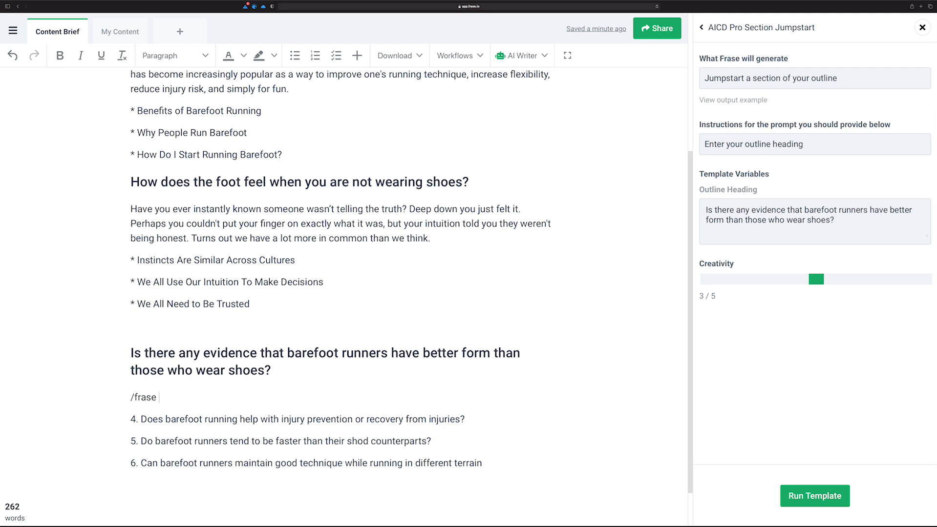
{"action": "type", "text": " write an AICD Pro Sec"}
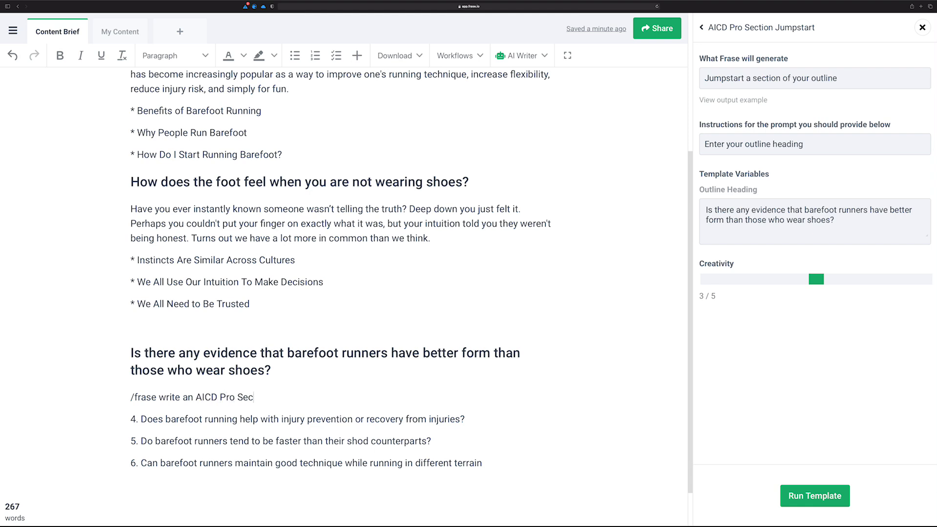
{"action": "type", "text": "tion Jumpstar"}
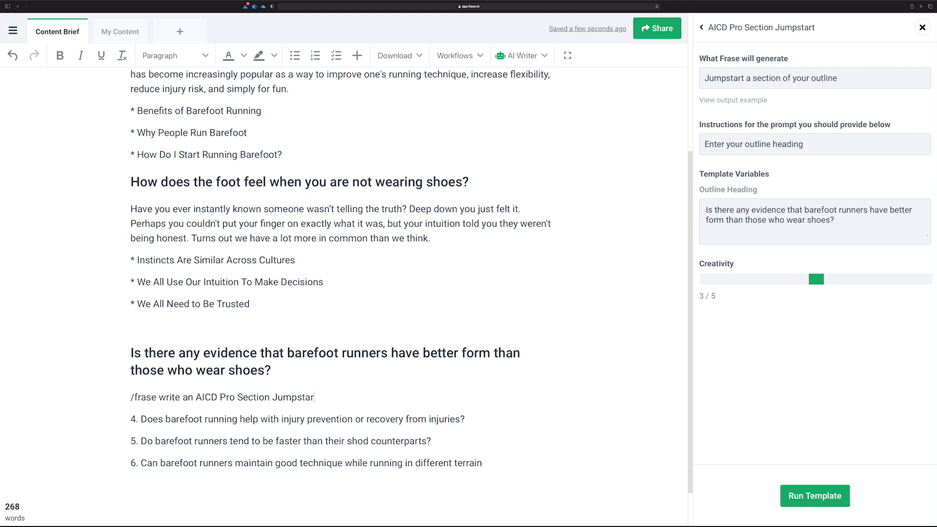
{"action": "type", "text": "t about"}
Undo the last typing on the "/frase" line, and take the browser window out of full screen and back.
{"action": "key", "text": "super+shift+c"}
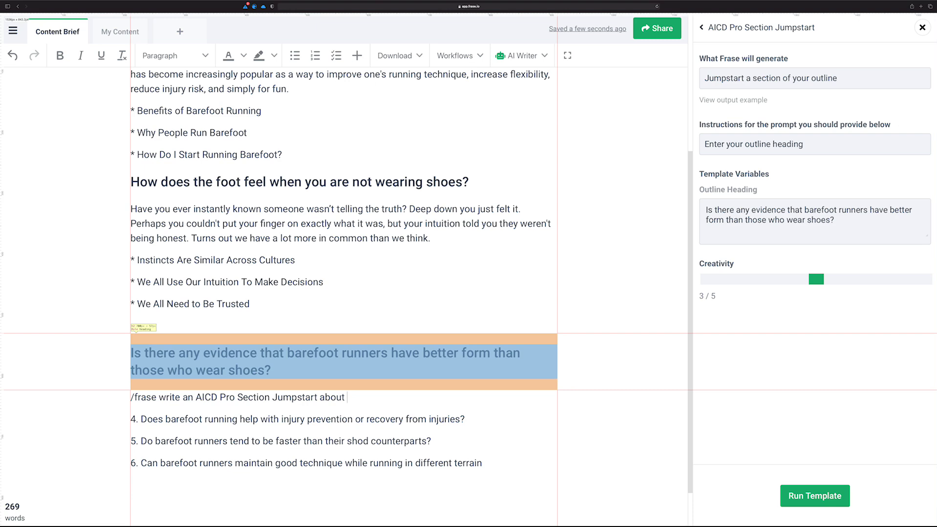
{"action": "key", "text": "super+z"}
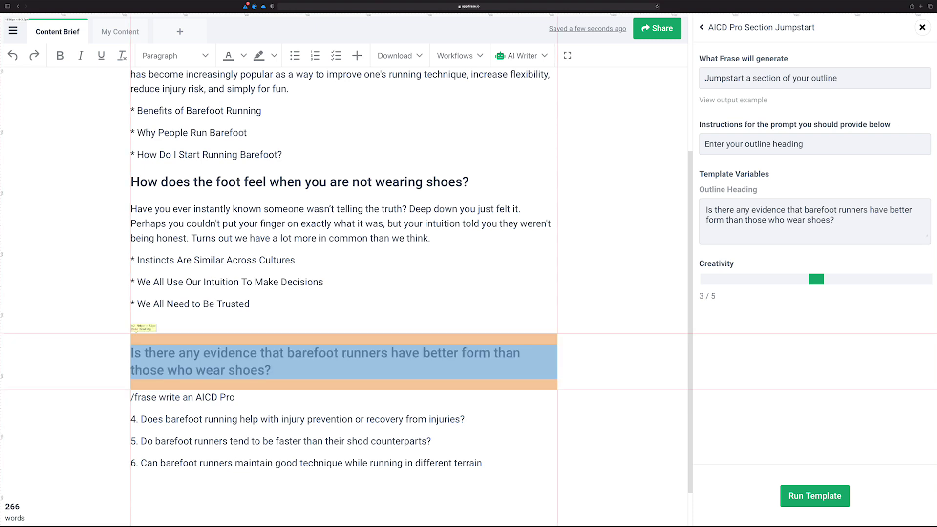
{"action": "key", "text": "Escape"}
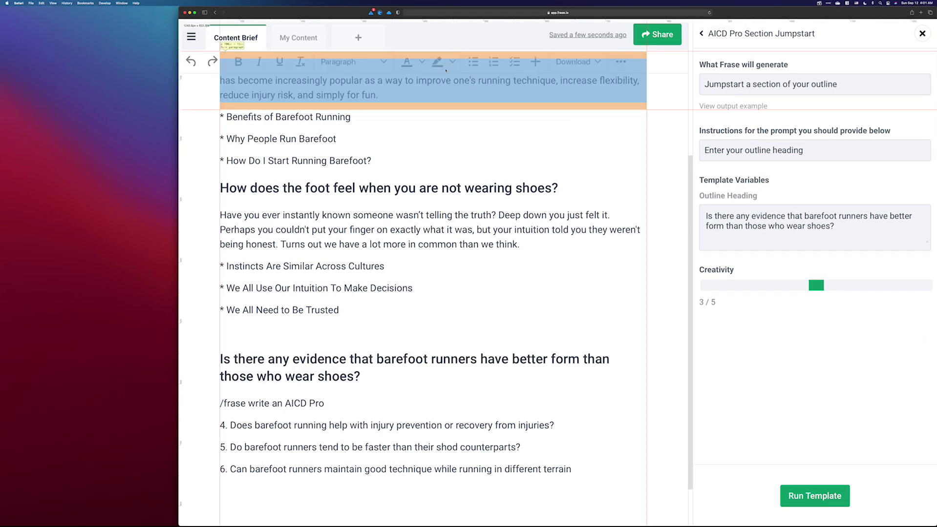
{"action": "left_click", "coordinate": [194, 13]}
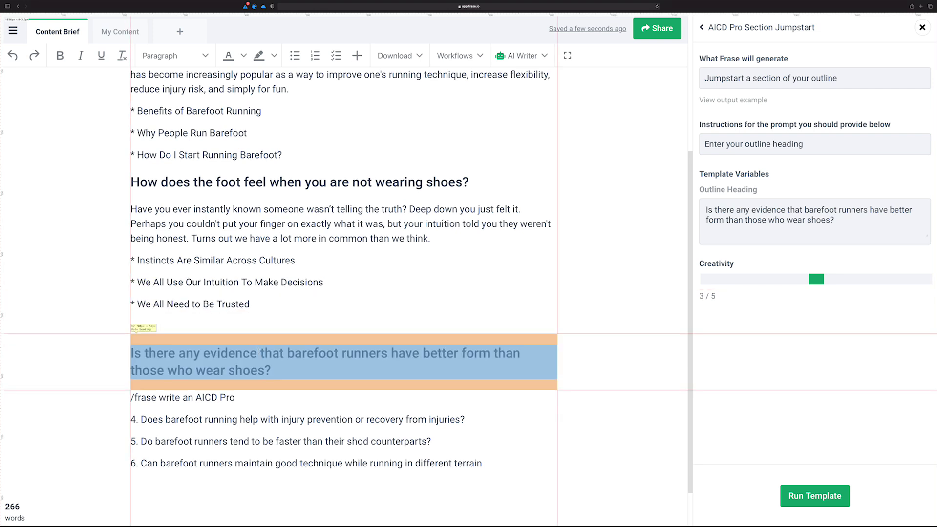
Paste the third heading's question onto the end of the "/frase write an AICD Pro" line and close the web inspector.
{"action": "key", "text": "super+v"}
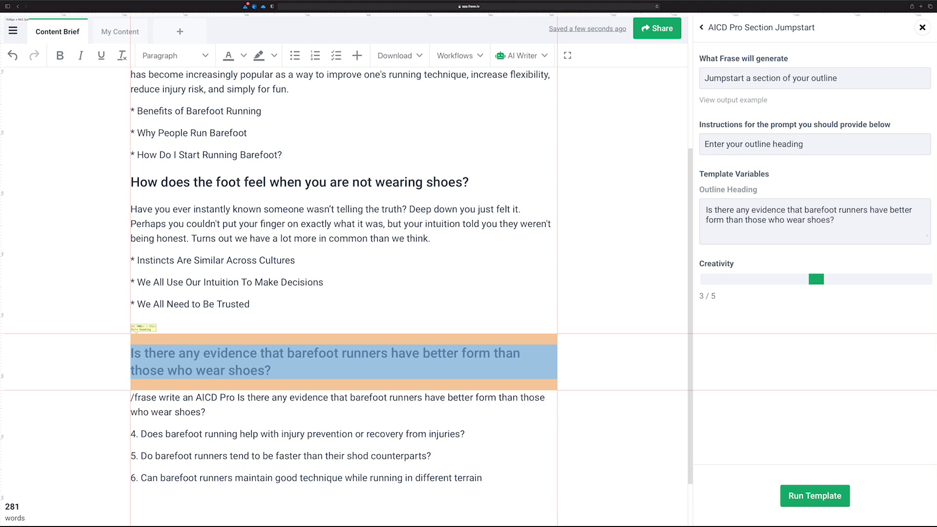
{"action": "key", "text": "super+v"}
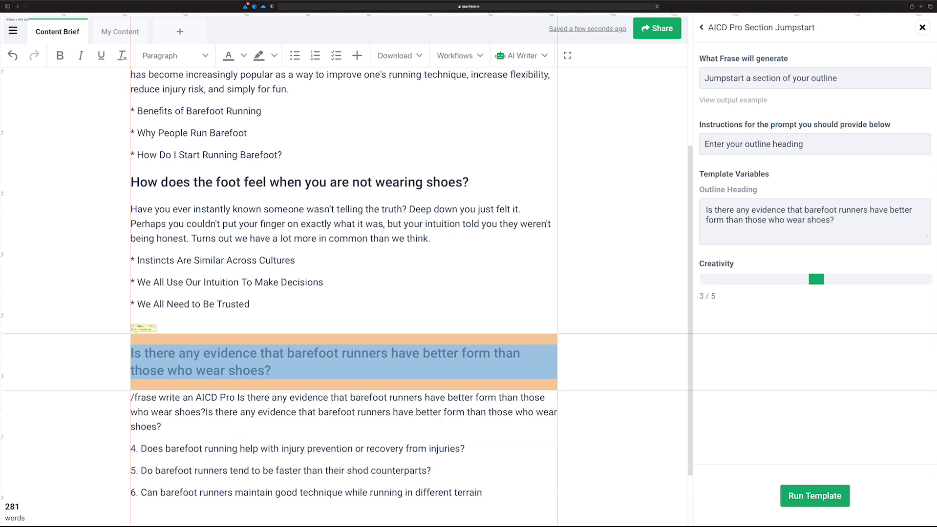
{"action": "left_click", "coordinate": [259, 352]}
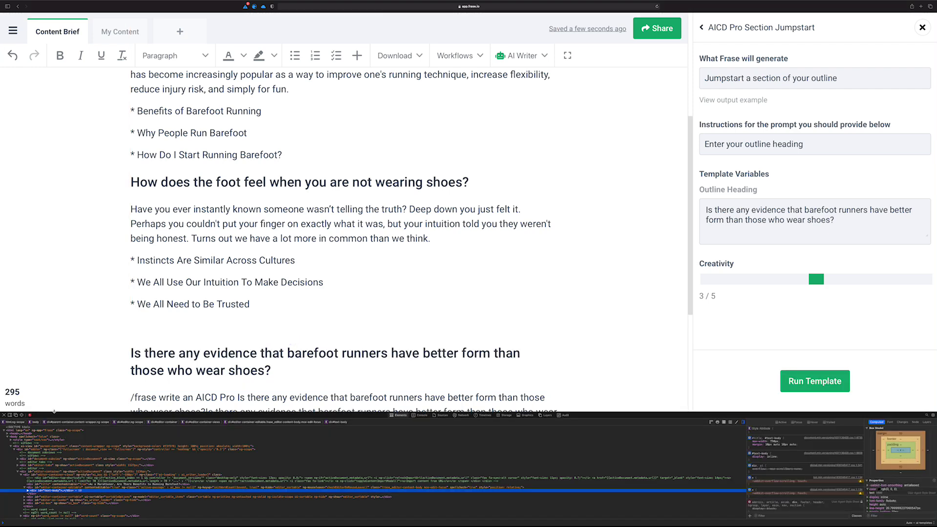
{"action": "left_click", "coordinate": [4, 415]}
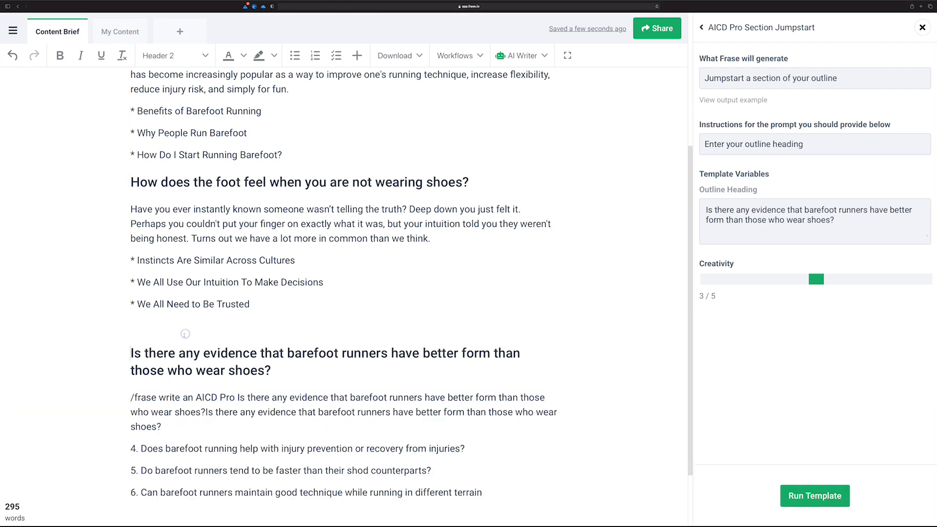
Insert "Section Jump-start about" before the pasted question on the "/frase" line.
{"action": "left_click", "coordinate": [198, 388]}
{"action": "left_click", "coordinate": [233, 397]}
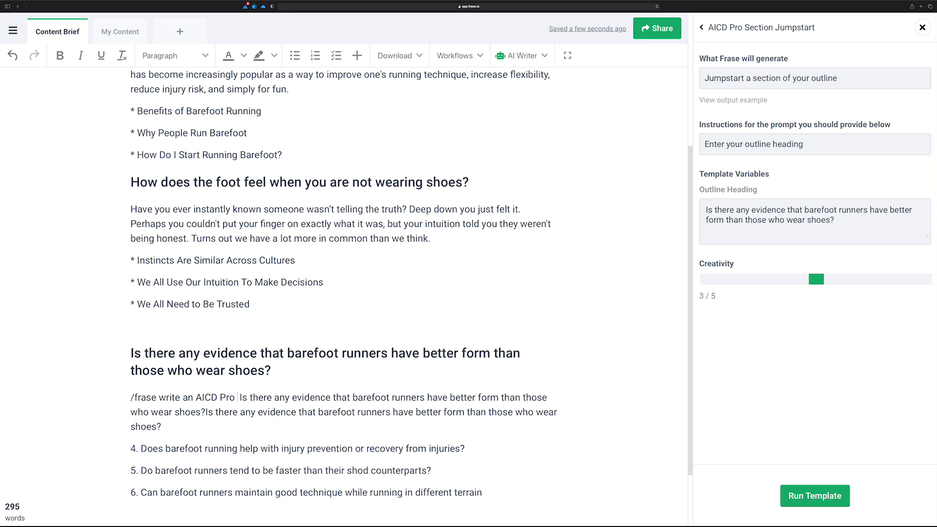
{"action": "type", "text": "Section Jump-s"}
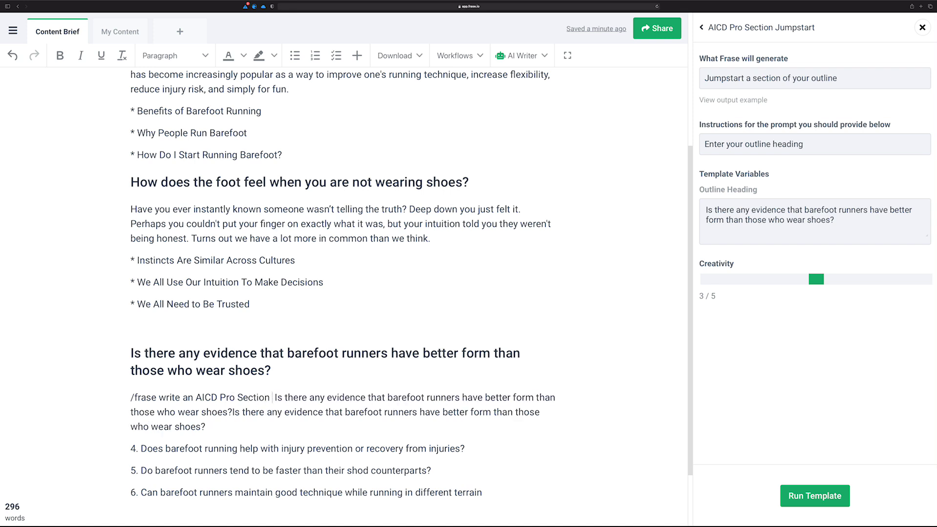
{"action": "type", "text": "tart"}
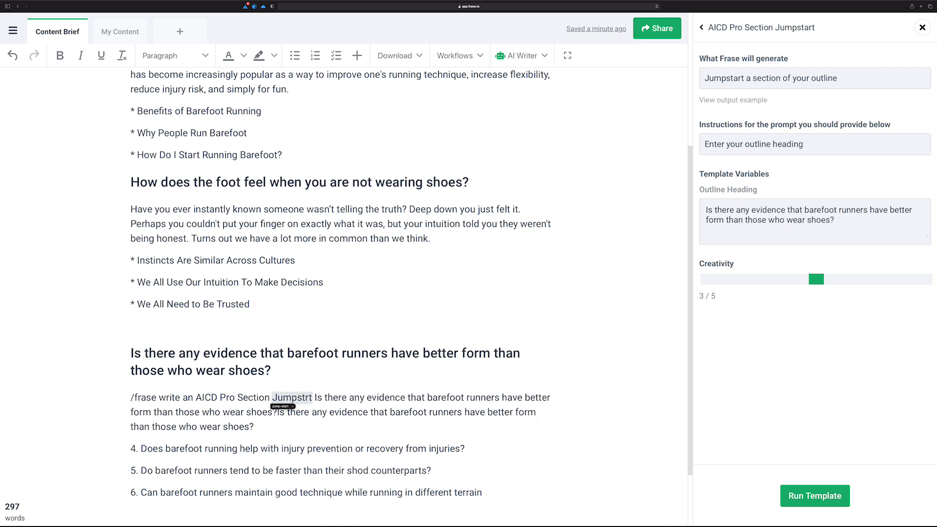
{"action": "type", "text": " about"}
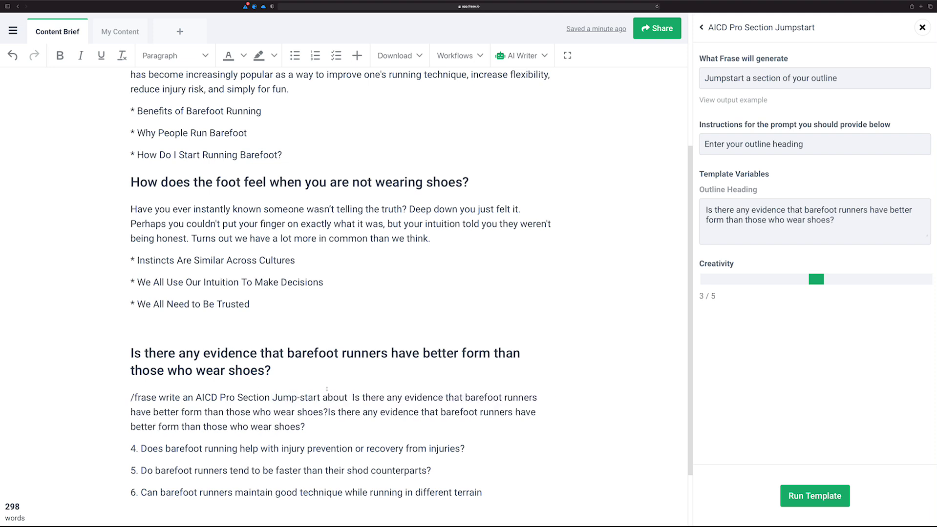
Remove the duplicate question from the "/frase" line and run the command.
{"action": "left_click", "coordinate": [328, 412]}
{"action": "key", "text": "shift+Down"}
{"action": "key", "text": "BackSpace"}
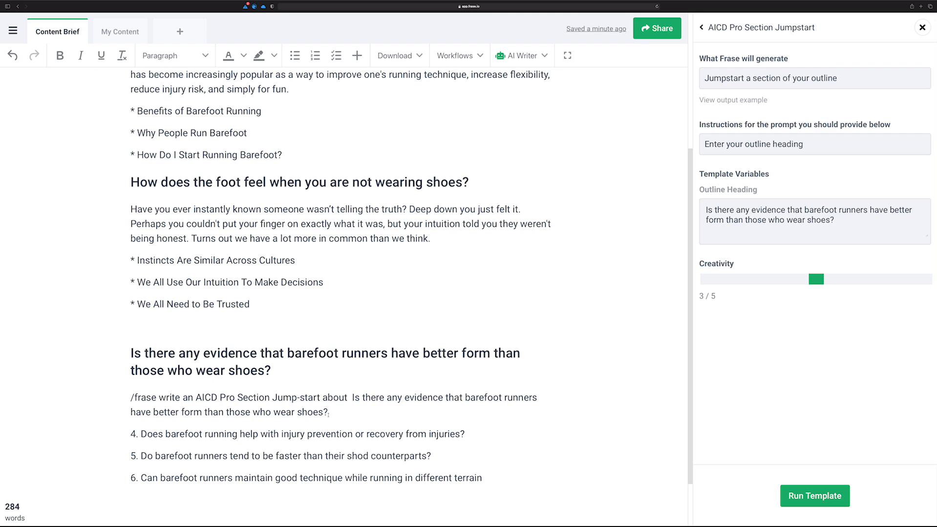
{"action": "key", "text": "Return"}
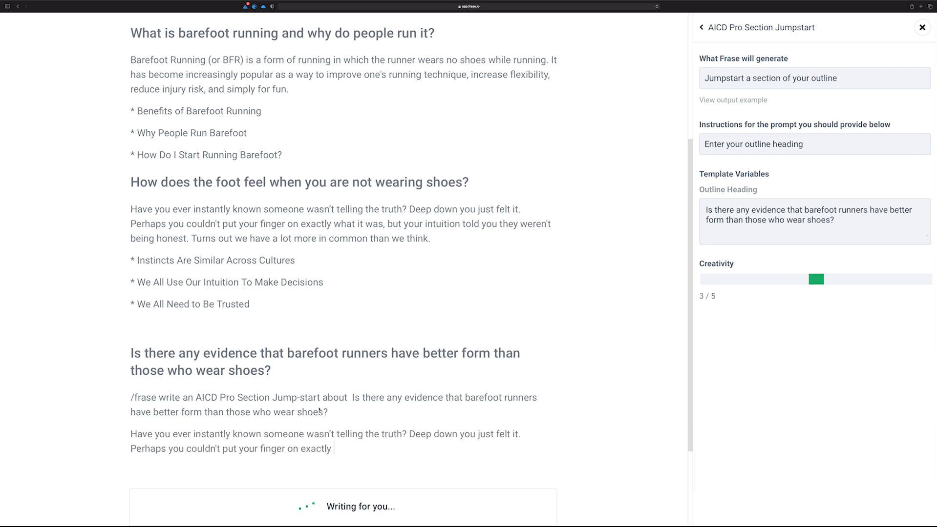
{"action": "scroll", "coordinate": [303, 316], "scroll_direction": "down", "scroll_amount": 3}
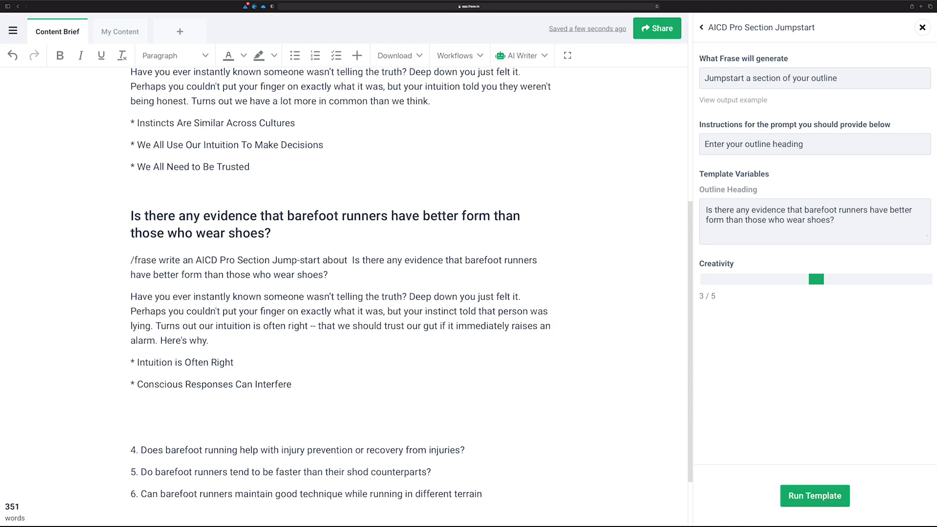
Delete the AI-generated paragraph and bullets below the "/frase" line, along with the surplus blank lines.
{"action": "key", "text": "BackSpace"}
{"action": "key", "text": "BackSpace"}
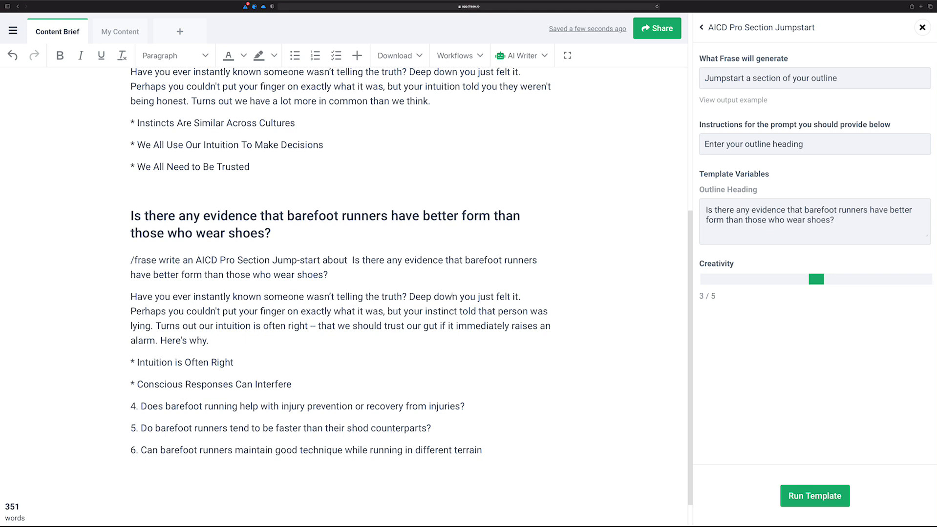
{"action": "left_click_drag", "start_coordinate": [299, 381], "coordinate": [127, 297]}
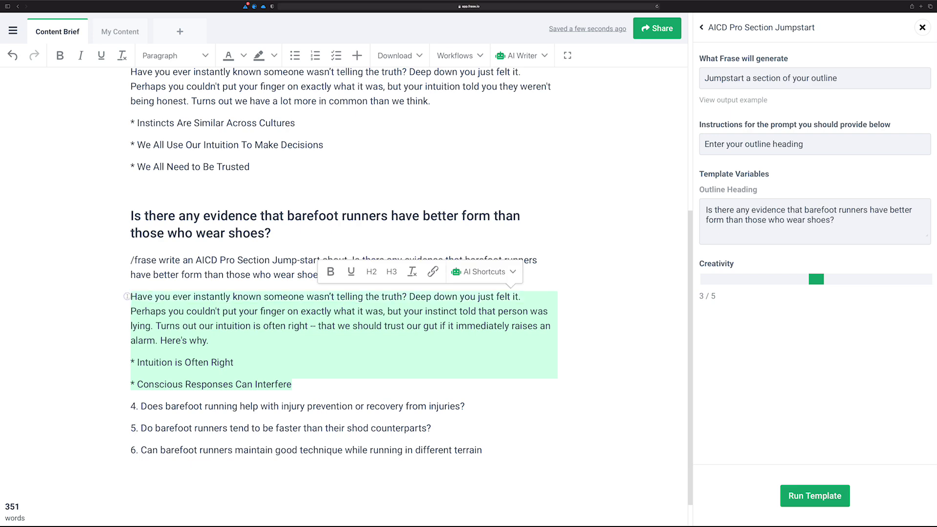
{"action": "key", "text": "BackSpace"}
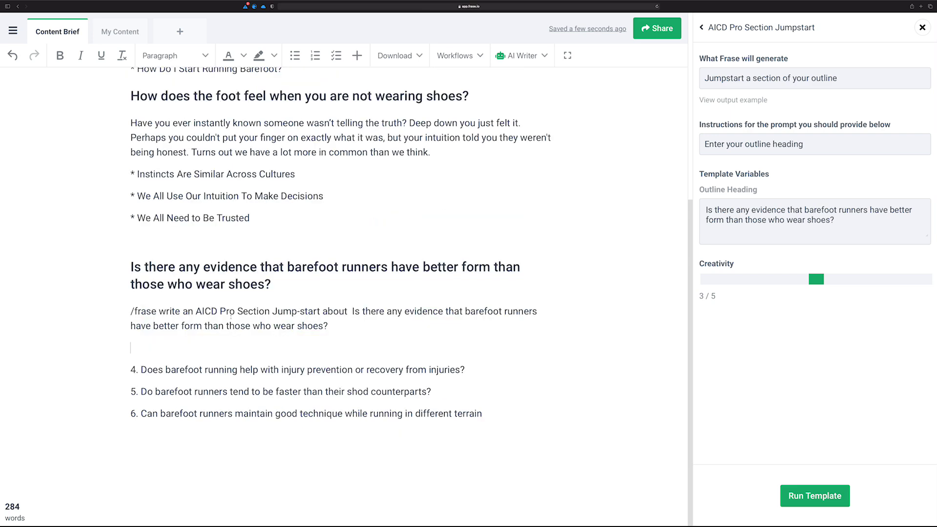
{"action": "key", "text": "BackSpace"}
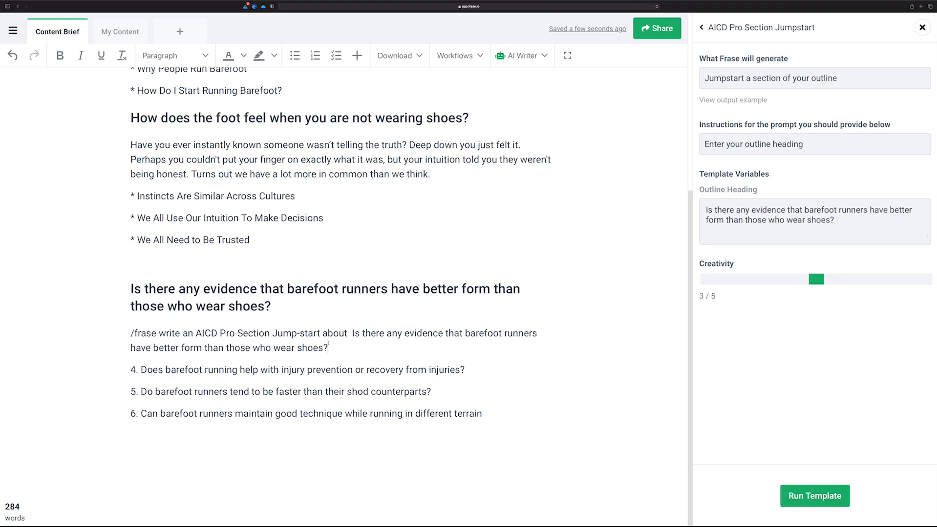
Reword the command line as "/frase write an AICD Pro Section Jumpstart about the above heading".
{"action": "left_click_drag", "start_coordinate": [343, 350], "coordinate": [324, 331]}
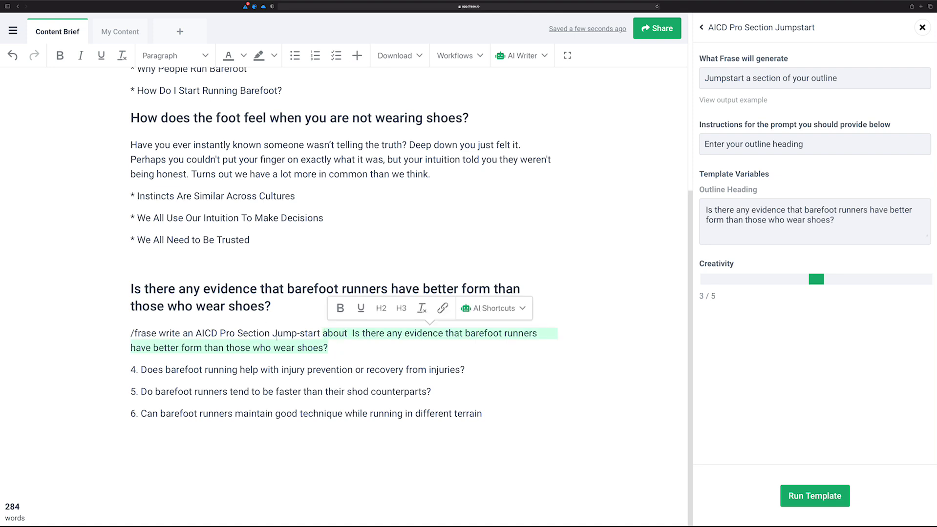
{"action": "key", "text": "BackSpace"}
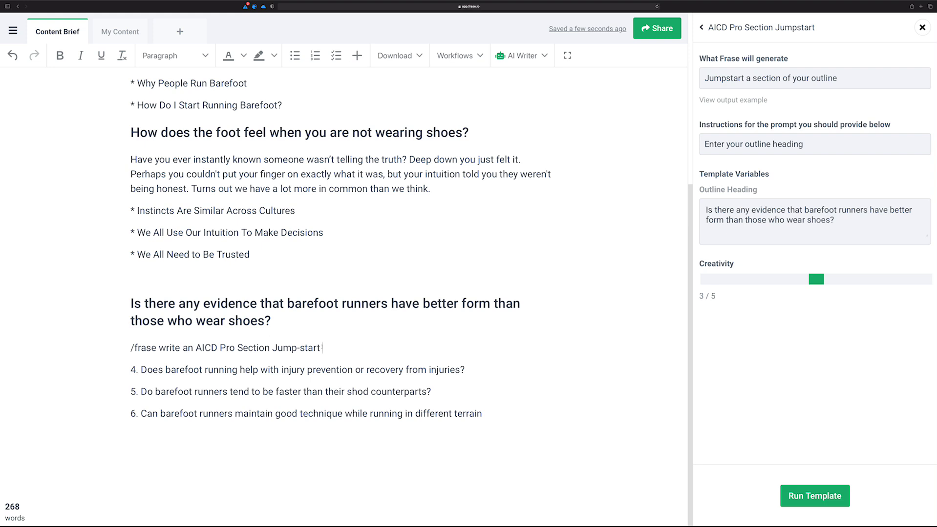
{"action": "mouse_move", "coordinate": [322, 348]}
{"action": "left_mouse_down"}
{"action": "mouse_move", "coordinate": [292, 347]}
{"action": "mouse_move", "coordinate": [304, 348]}
{"action": "left_mouse_up"}
{"action": "type", "text": "tart"}
{"action": "key", "text": "BackSpace"}
{"action": "key", "text": "BackSpace"}
{"action": "key", "text": "BackSpace"}
{"action": "type", "text": "art about the above heading"}
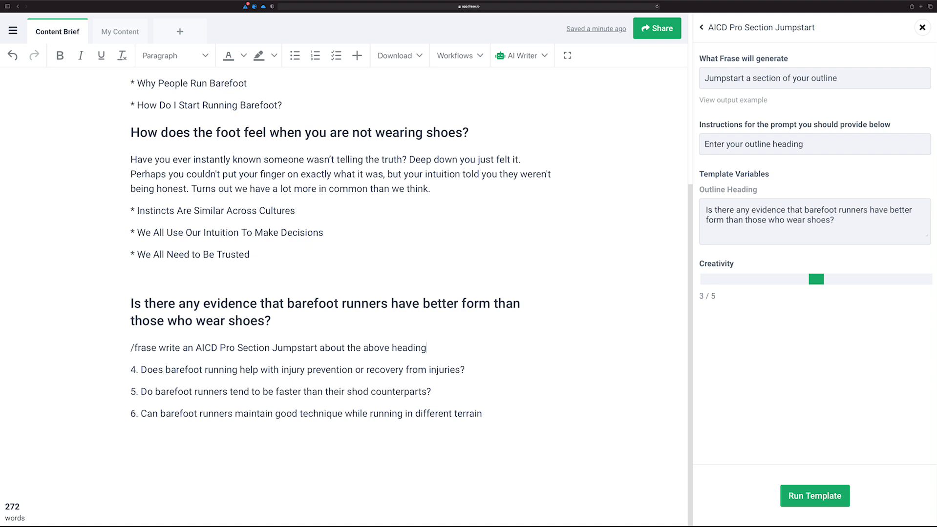
Highlight the preceding headings and section text, and run the "/frase" command about the above heading.
{"action": "left_click_drag", "start_coordinate": [272, 321], "coordinate": [158, 83]}
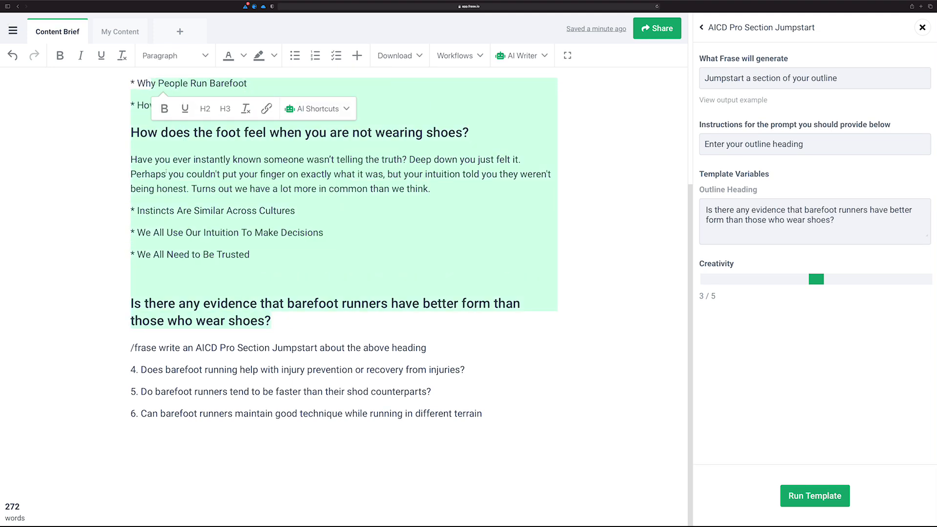
{"action": "left_click_drag", "start_coordinate": [427, 348], "coordinate": [397, 347]}
{"action": "left_click_drag", "start_coordinate": [271, 321], "coordinate": [131, 303]}
{"action": "left_click", "coordinate": [494, 356]}
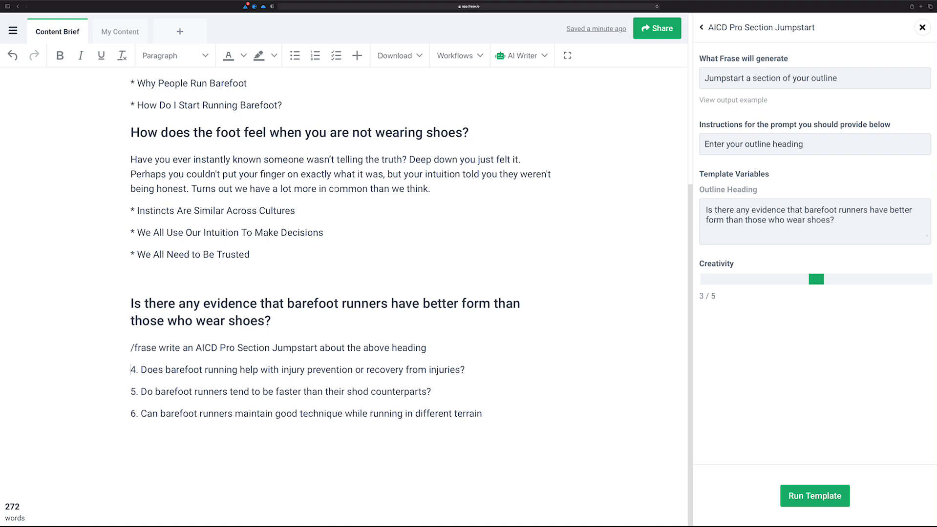
{"action": "left_click_drag", "start_coordinate": [438, 187], "coordinate": [62, 161]}
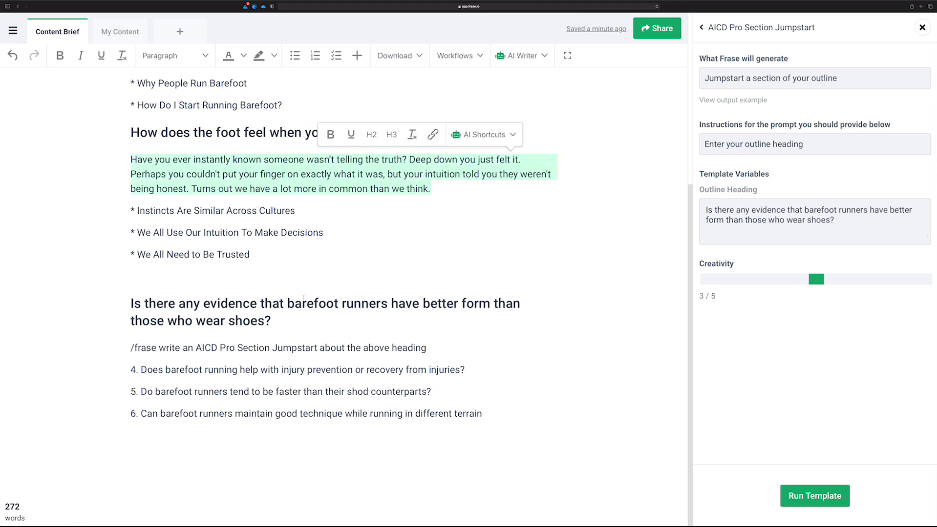
{"action": "left_click", "coordinate": [420, 353]}
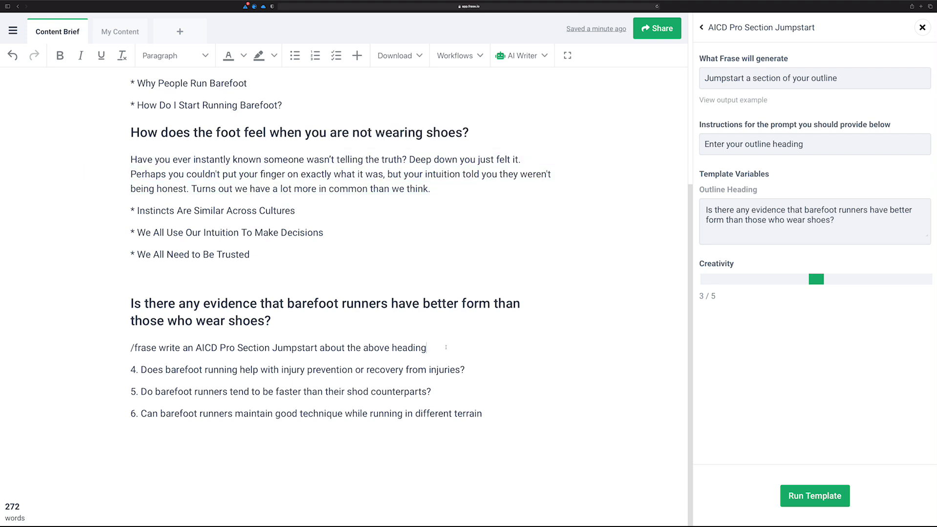
{"action": "key", "text": "Return"}
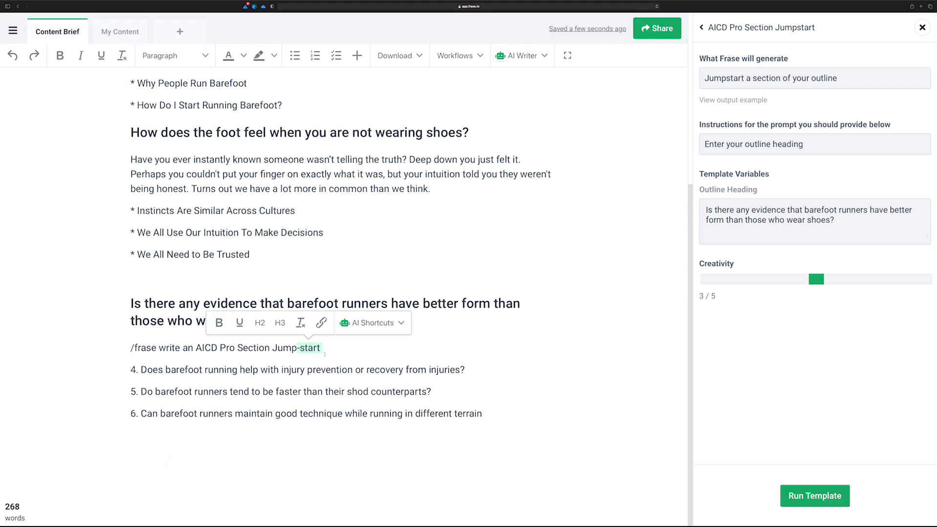
Delete the whole "/frase" command line below the third heading.
{"action": "left_click_drag", "start_coordinate": [325, 355], "coordinate": [131, 349]}
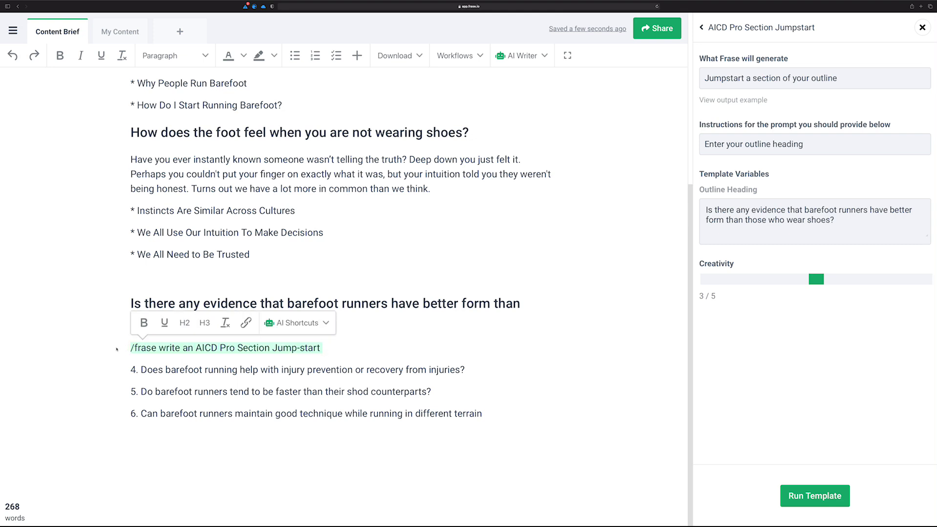
{"action": "key", "text": "BackSpace"}
{"action": "triple_click", "coordinate": [234, 337]}
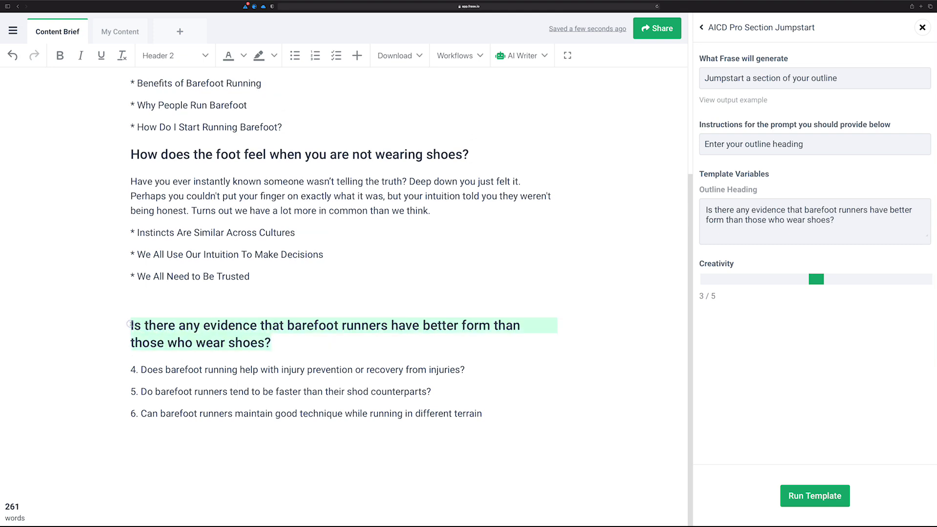
{"action": "left_click", "coordinate": [281, 342]}
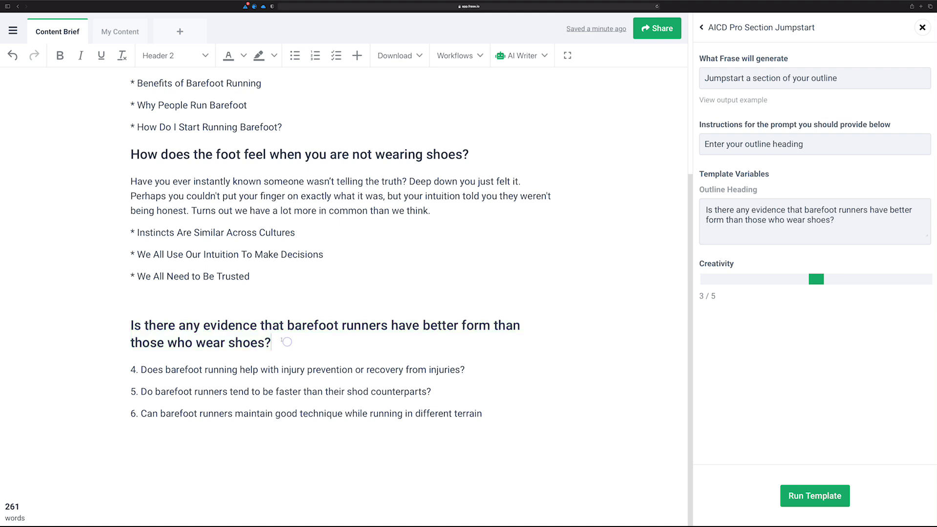
Try running the AICD Pro Section Jumpstart template on a new line below the third heading, and delete the text it generates.
{"action": "key", "text": "Return"}
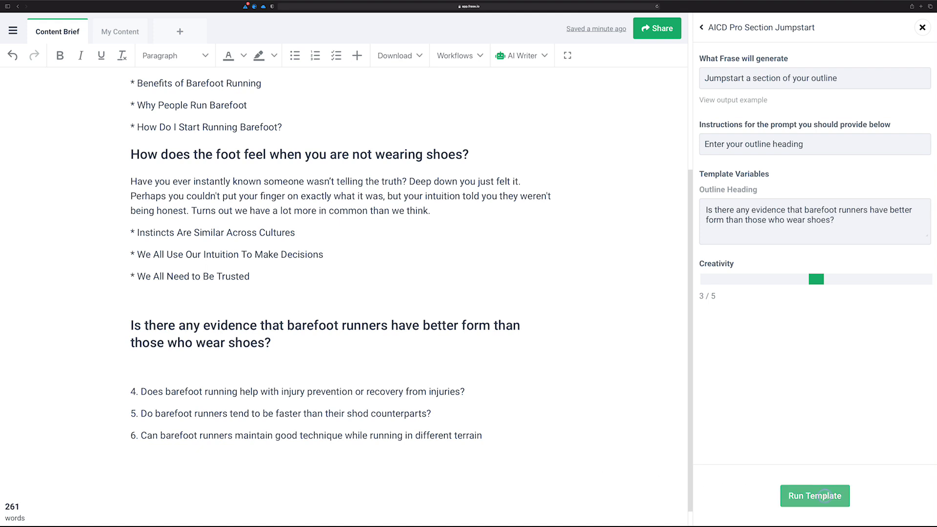
{"action": "left_click", "coordinate": [815, 495]}
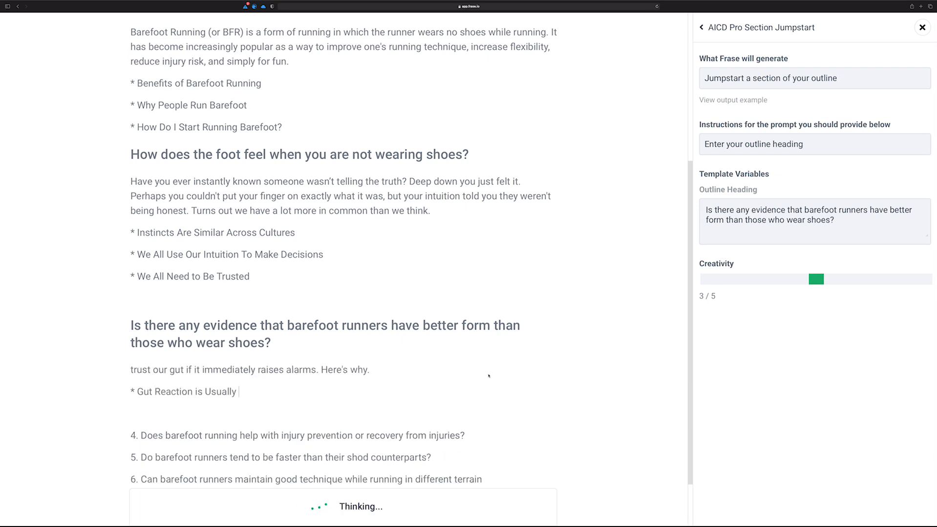
{"action": "left_click_drag", "start_coordinate": [361, 414], "coordinate": [128, 368]}
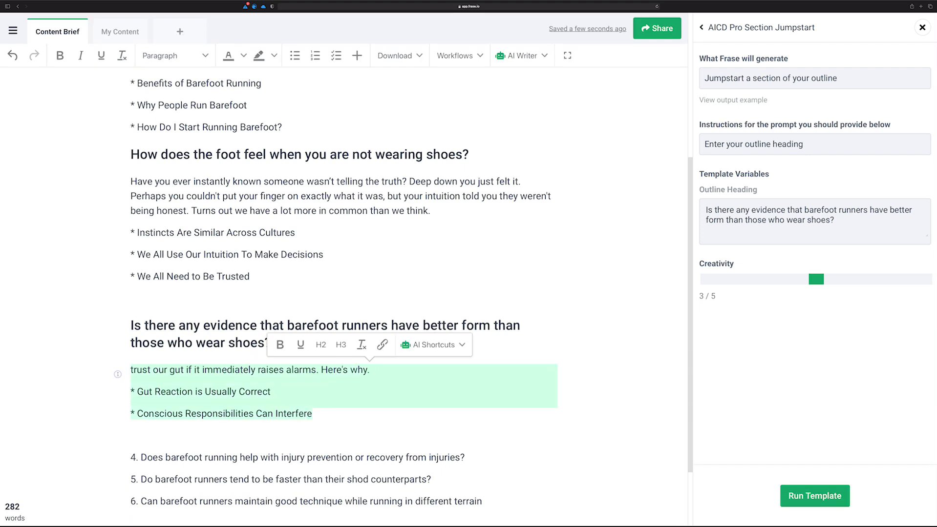
{"action": "key", "text": "BackSpace"}
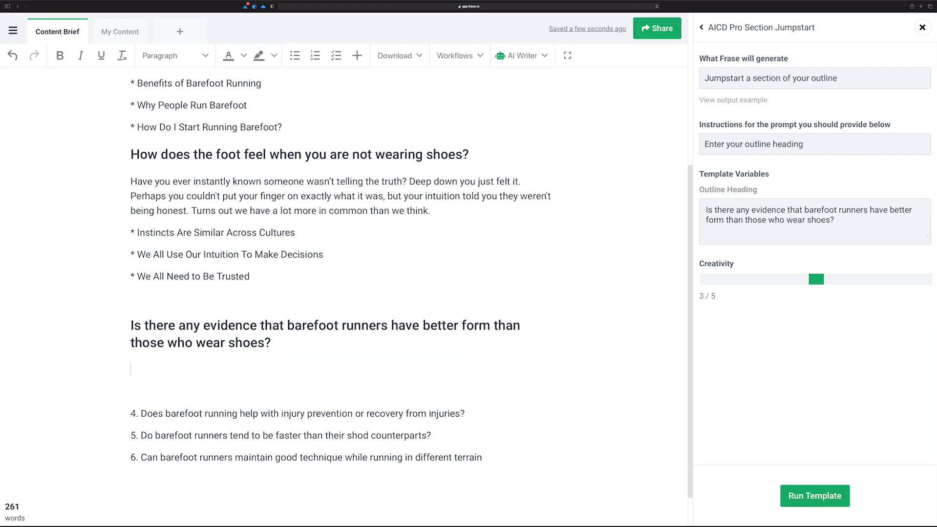
{"action": "key", "text": "Delete"}
Delete the generated content under "How does the foot feel when you are not wearing shoes?" and the surplus blank lines below the second and third headings.
{"action": "left_click_drag", "start_coordinate": [269, 274], "coordinate": [98, 166]}
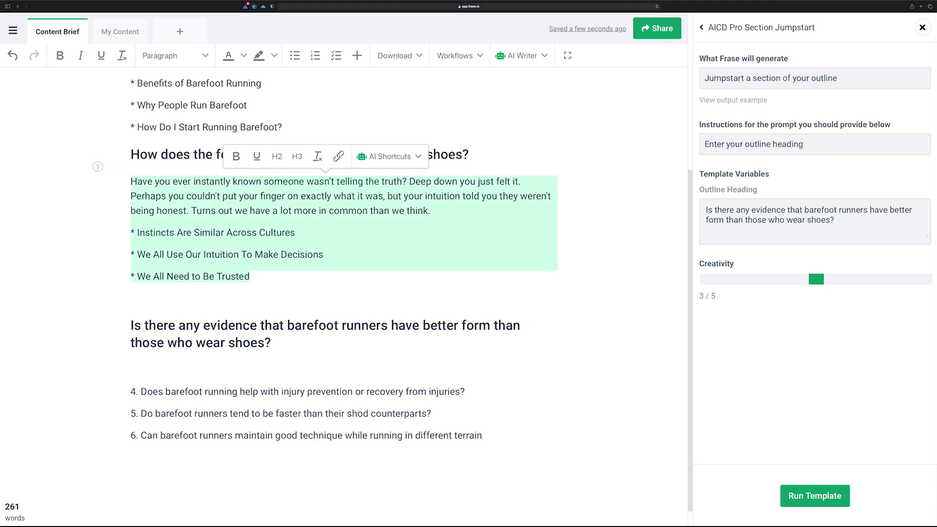
{"action": "key", "text": "BackSpace"}
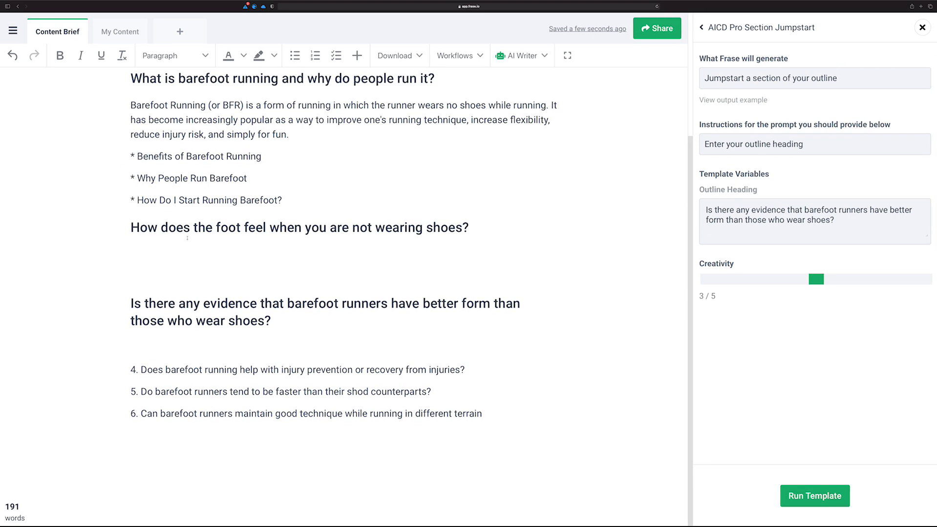
{"action": "left_click", "coordinate": [206, 338]}
{"action": "key", "text": "BackSpace"}
{"action": "left_click", "coordinate": [190, 271]}
{"action": "key", "text": "Delete"}
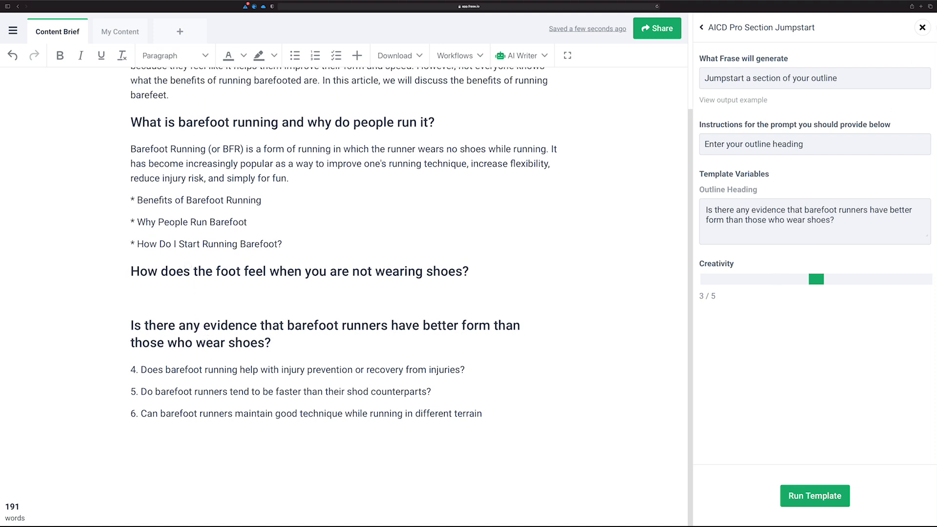
Leave the AICD Pro Section Jumpstart template and close the AI templates list.
{"action": "left_click", "coordinate": [701, 27]}
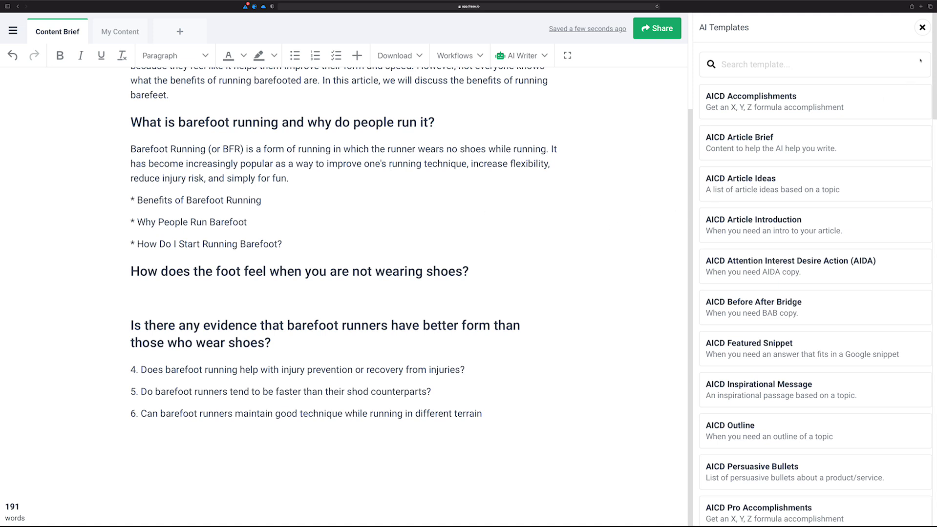
{"action": "left_click", "coordinate": [921, 28]}
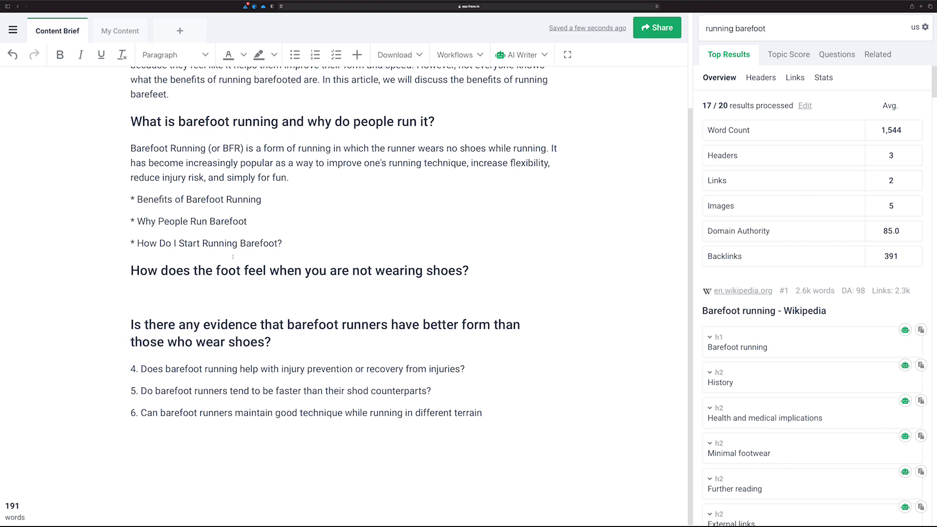
Write "When not wearing shoes while you run it feels" under "How does the foot feel when you are not wearing shoes?" and have the AI continue it.
{"action": "left_click", "coordinate": [230, 289]}
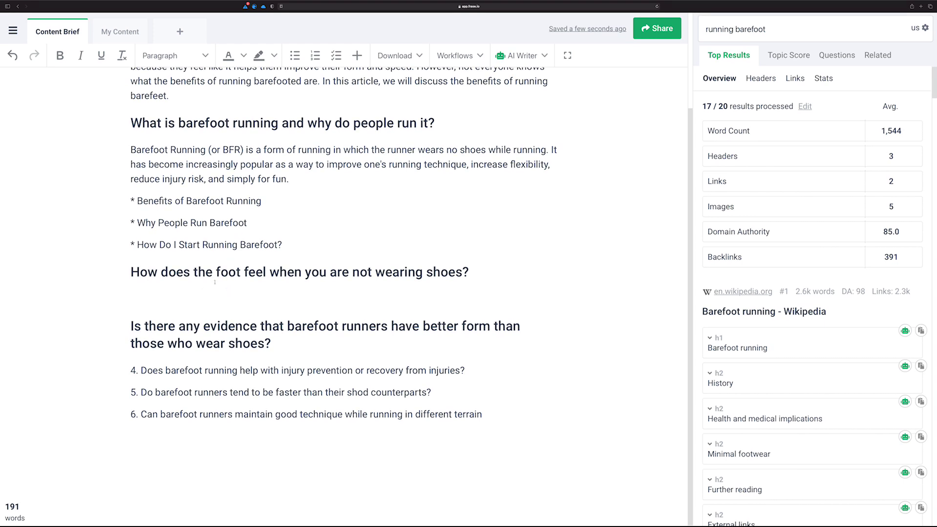
{"action": "scroll", "coordinate": [218, 285], "scroll_direction": "up", "scroll_amount": 5}
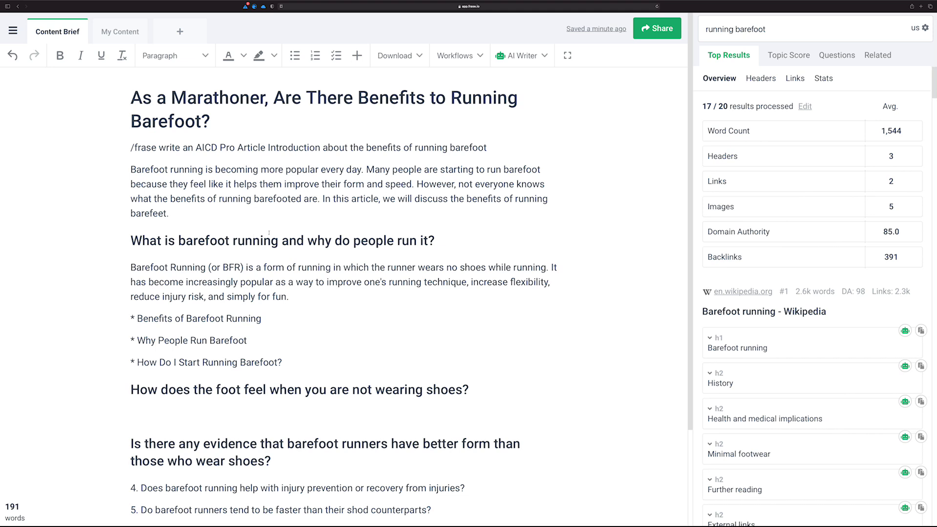
{"action": "scroll", "coordinate": [335, 226], "scroll_direction": "down", "scroll_amount": 1}
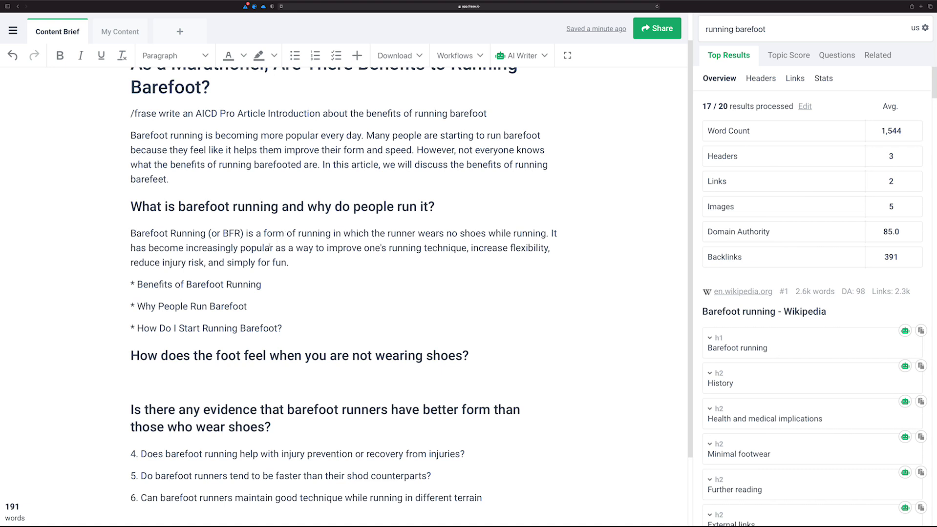
{"action": "scroll", "coordinate": [273, 246], "scroll_direction": "down", "scroll_amount": 2}
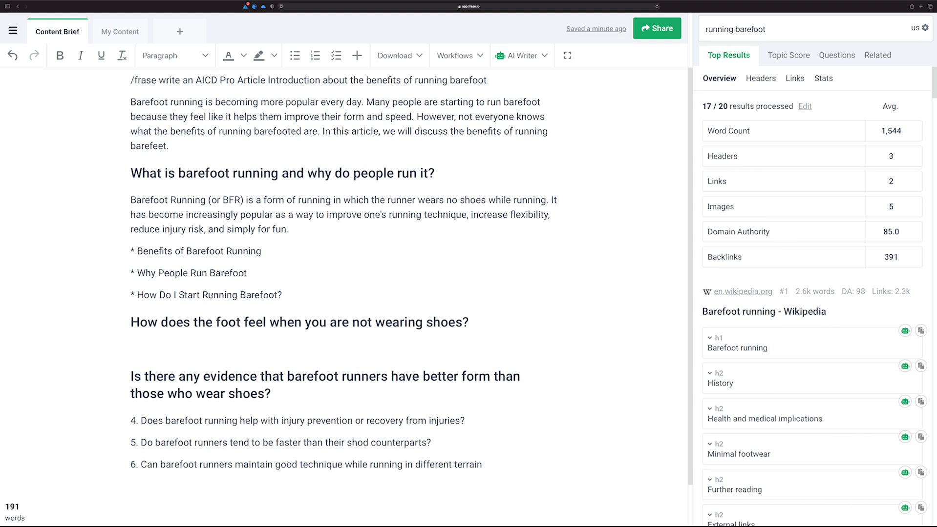
{"action": "left_click", "coordinate": [183, 339]}
{"action": "type", "text": "When not wear"}
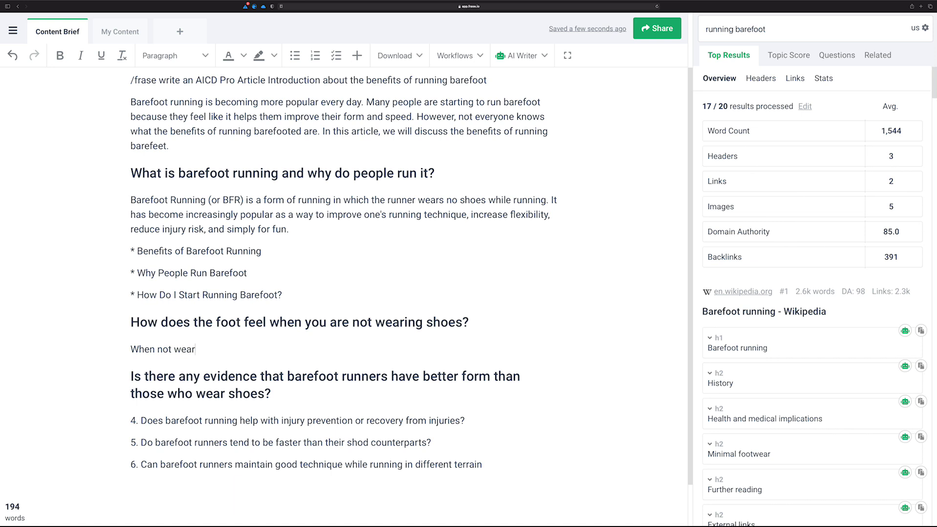
{"action": "type", "text": "ing shoes while you run it feels"}
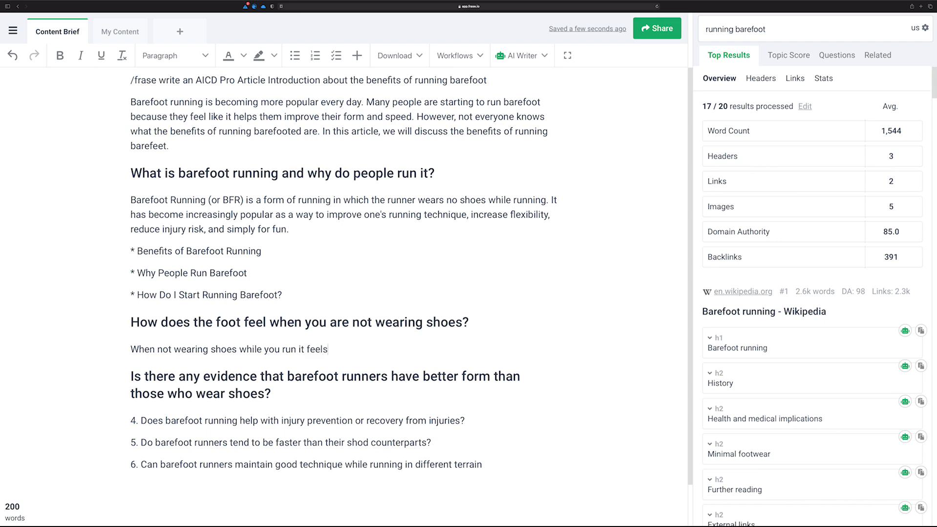
{"action": "key", "text": "super+j"}
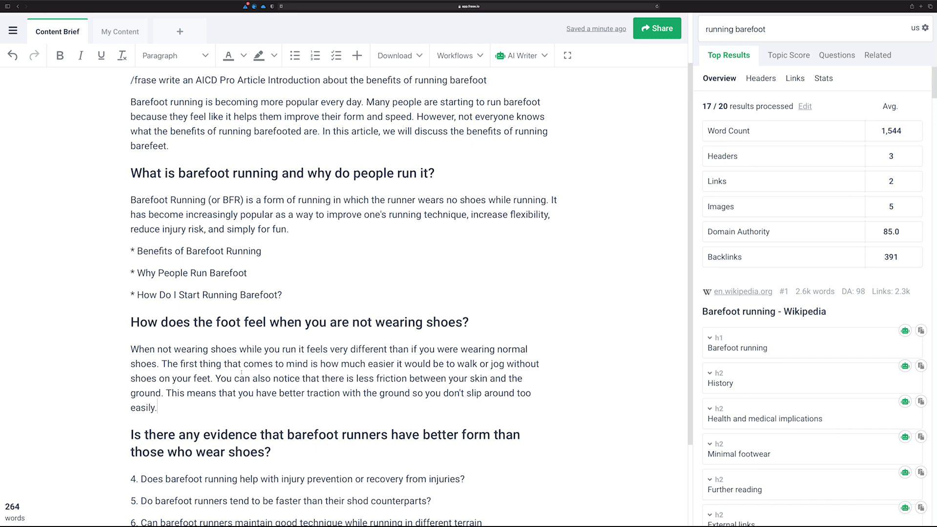
Remove the "4." numbering from the injury prevention question and format it as a Header 2.
{"action": "scroll", "coordinate": [241, 373], "scroll_direction": "down", "scroll_amount": 3}
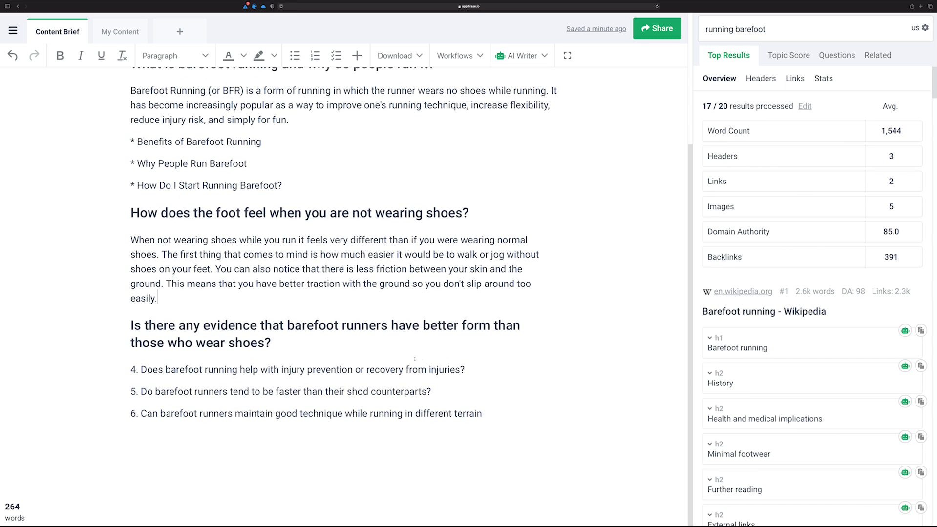
{"action": "left_click", "coordinate": [141, 370]}
{"action": "key", "text": "BackSpace"}
{"action": "key", "text": "BackSpace"}
{"action": "key", "text": "BackSpace"}
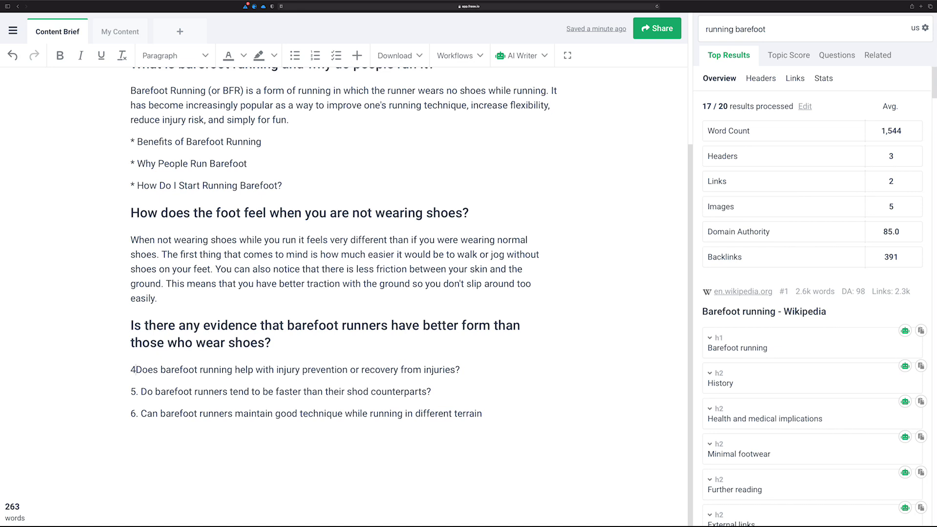
{"action": "left_click_drag", "start_coordinate": [151, 368], "coordinate": [130, 370]}
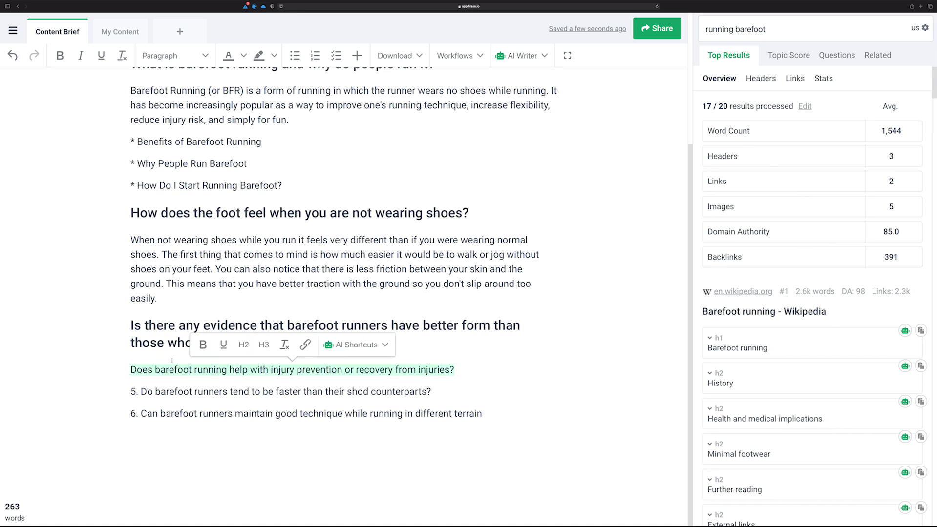
{"action": "left_click", "coordinate": [242, 344]}
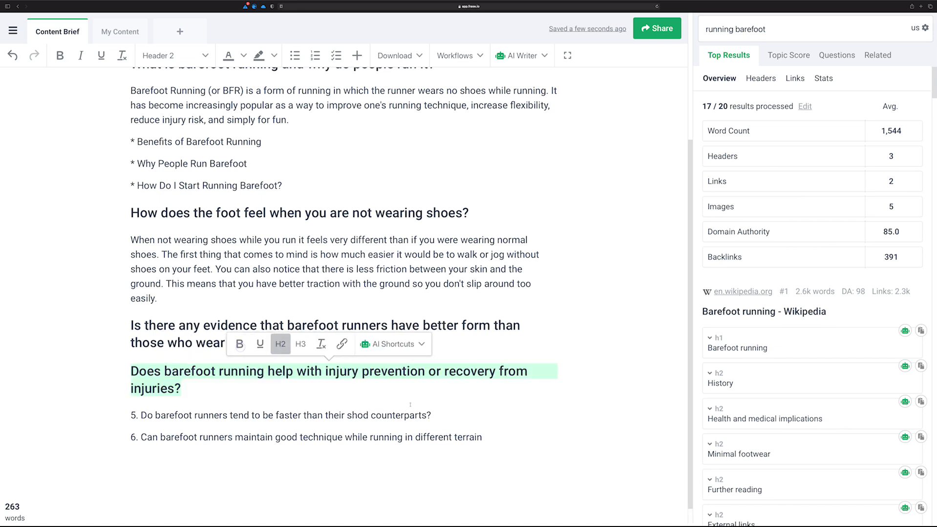
Remove the "5." numbering from the question about shod counterparts and format it as a Header 2.
{"action": "left_click", "coordinate": [141, 415]}
{"action": "key", "text": "BackSpace"}
{"action": "key", "text": "BackSpace"}
{"action": "key", "text": "BackSpace"}
{"action": "left_click_drag", "start_coordinate": [421, 415], "coordinate": [130, 416]}
{"action": "left_click", "coordinate": [225, 390]}
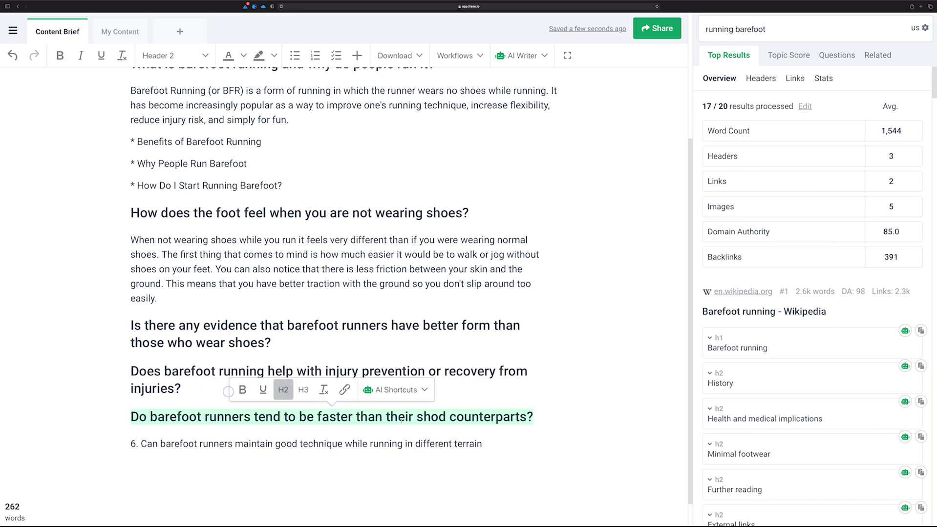
Add a blank line below each of the headings on faster runners, injury prevention and better form.
{"action": "key", "text": "End"}
{"action": "key", "text": "Return"}
{"action": "left_click", "coordinate": [317, 397]}
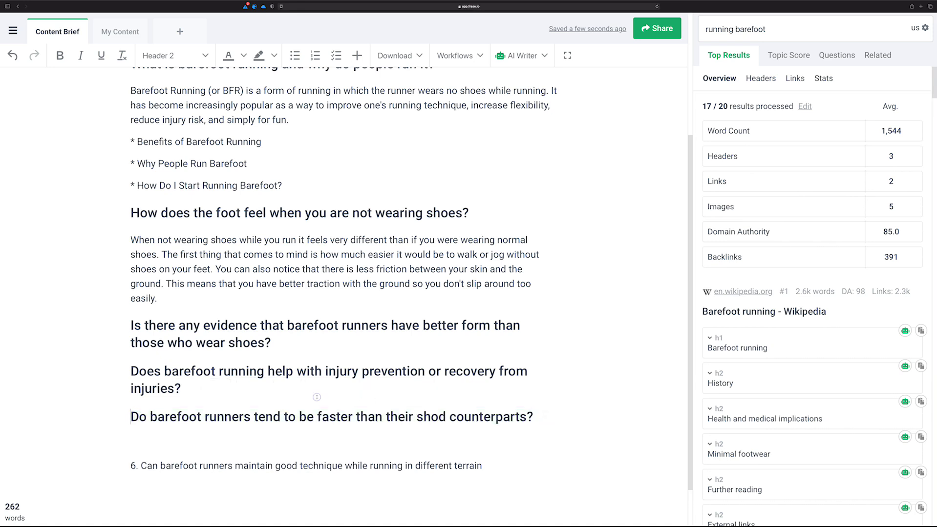
{"action": "left_click", "coordinate": [289, 388]}
{"action": "key", "text": "Return"}
{"action": "left_click", "coordinate": [292, 345]}
{"action": "key", "text": "Return"}
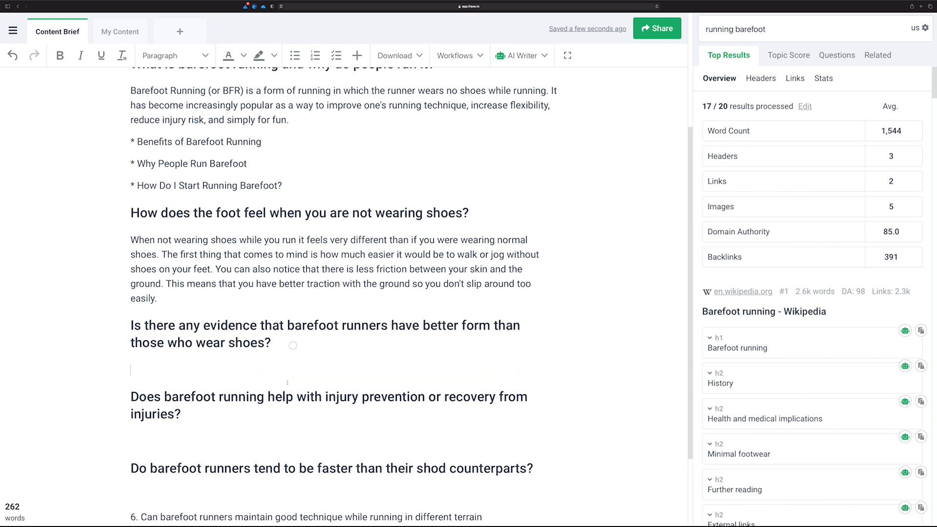
Strip the "6." numbering from the different terrain question, format it as a Header 2 and add a blank line below it.
{"action": "scroll", "coordinate": [230, 406], "scroll_direction": "down", "scroll_amount": 3}
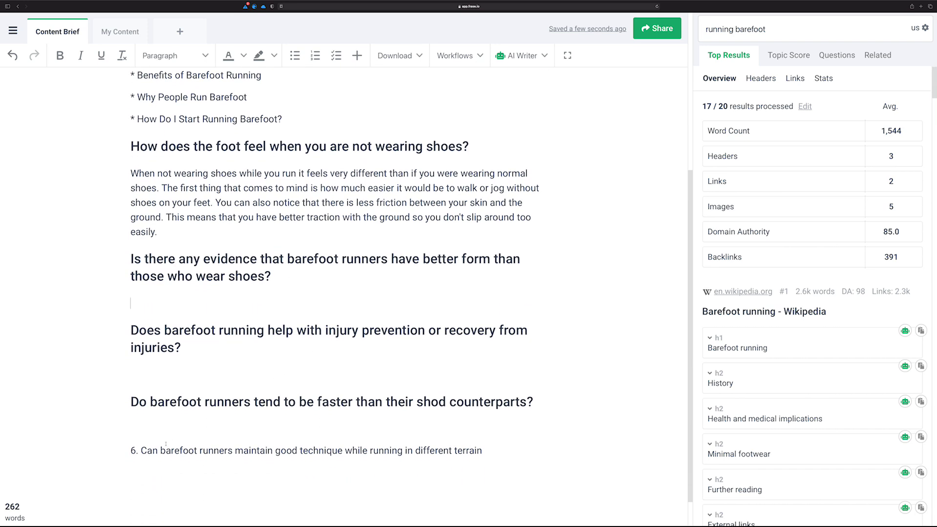
{"action": "left_click", "coordinate": [140, 451]}
{"action": "key", "text": "BackSpace"}
{"action": "key", "text": "BackSpace"}
{"action": "key", "text": "BackSpace"}
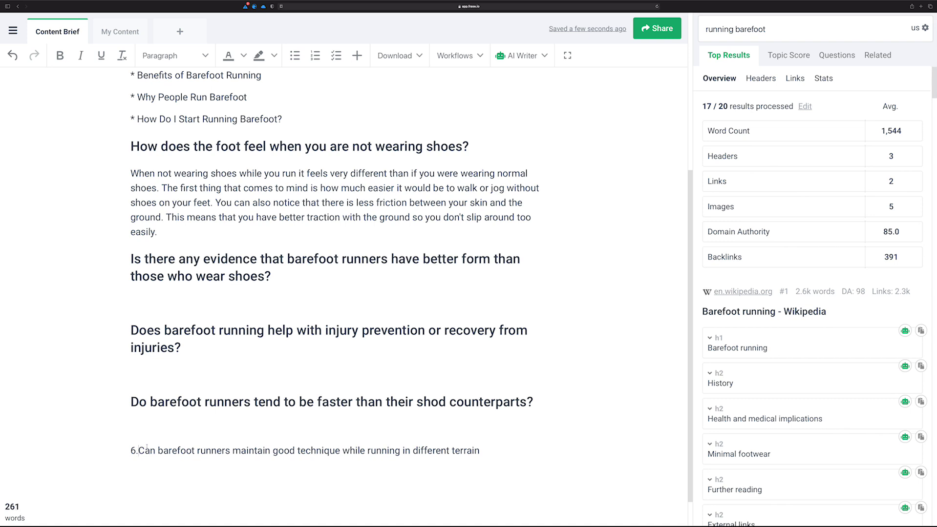
{"action": "left_click_drag", "start_coordinate": [476, 449], "coordinate": [130, 451]}
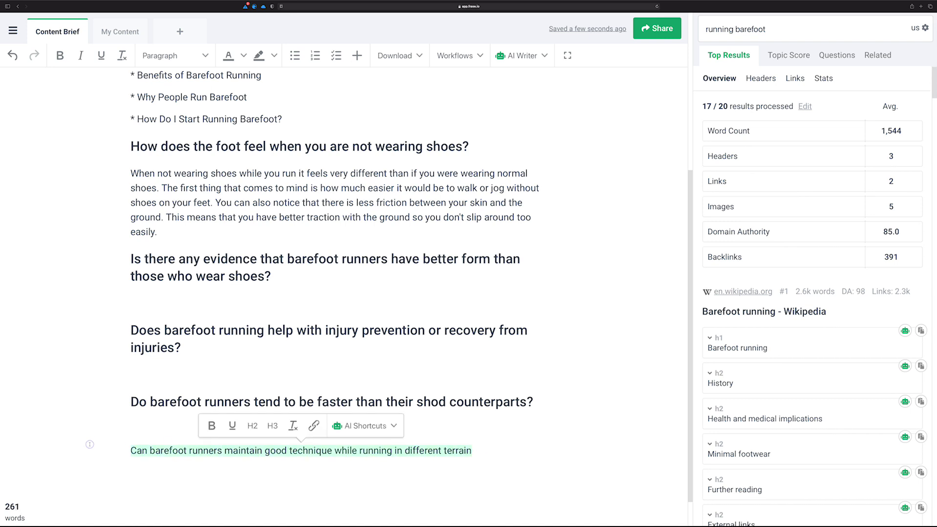
{"action": "left_click", "coordinate": [252, 428]}
{"action": "left_click", "coordinate": [248, 474]}
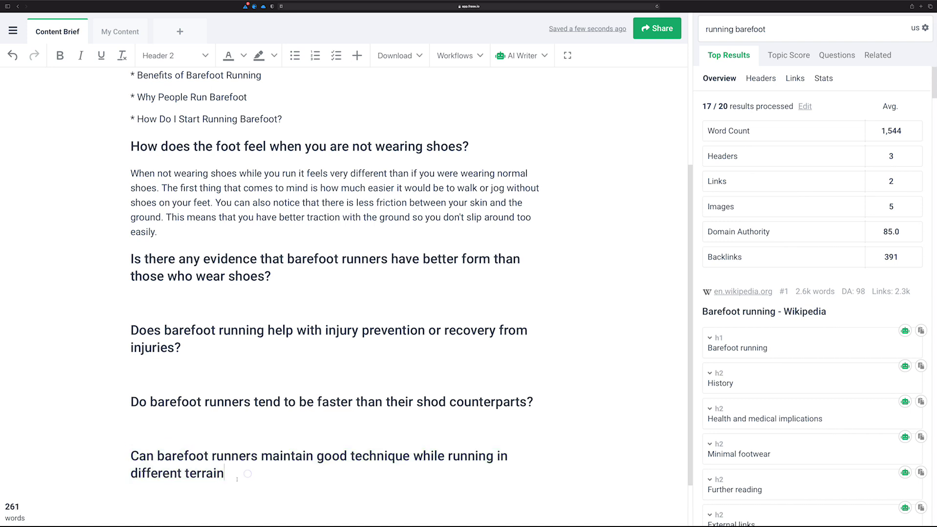
{"action": "key", "text": "Return"}
Delete the "/frase write an AICD Pro Article Introduction" command line below the article title.
{"action": "scroll", "coordinate": [194, 338], "scroll_direction": "down", "scroll_amount": 2}
{"action": "scroll", "coordinate": [244, 322], "scroll_direction": "up", "scroll_amount": 6}
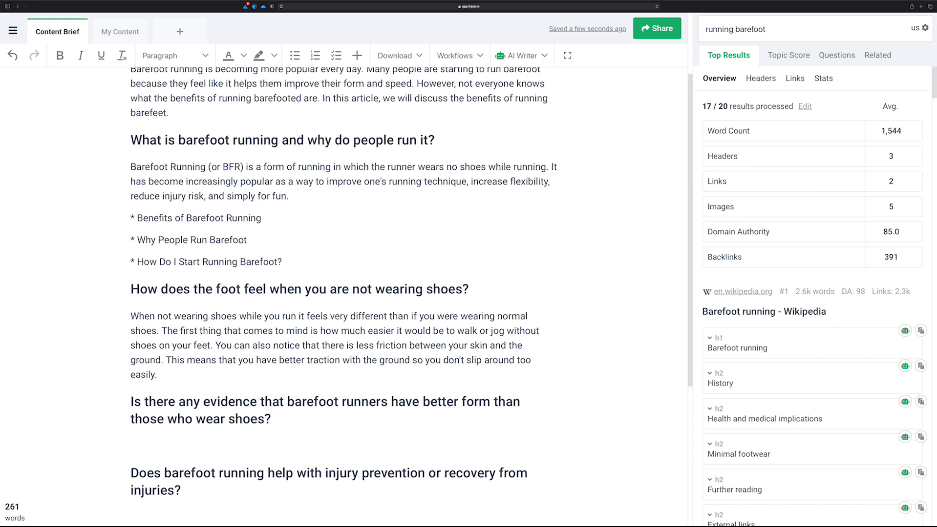
{"action": "scroll", "coordinate": [283, 299], "scroll_direction": "up", "scroll_amount": 2}
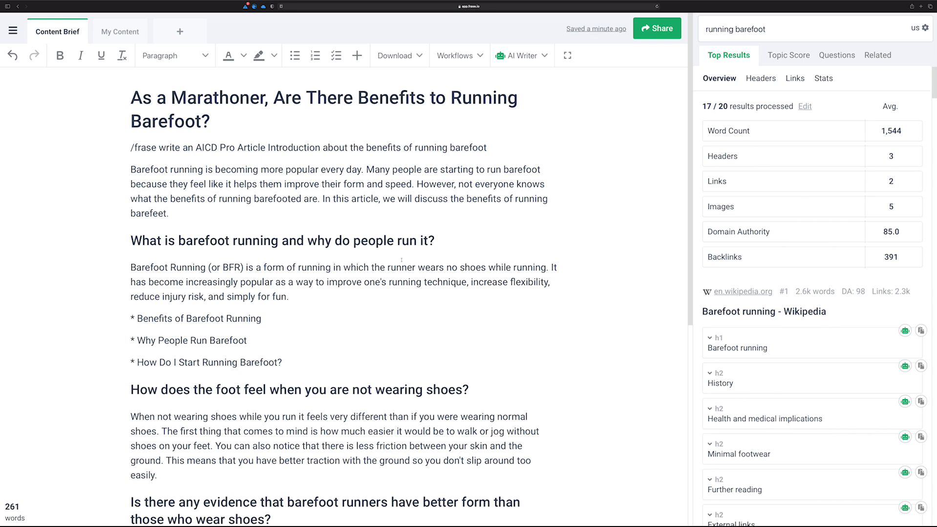
{"action": "left_click_drag", "start_coordinate": [509, 140], "coordinate": [126, 149]}
{"action": "key", "text": "BackSpace"}
{"action": "key", "text": "BackSpace"}
{"action": "left_click", "coordinate": [172, 191]}
Add a blank line after the paragraph ending "so you don't slip around too easily.".
{"action": "scroll", "coordinate": [196, 190], "scroll_direction": "down", "scroll_amount": 2}
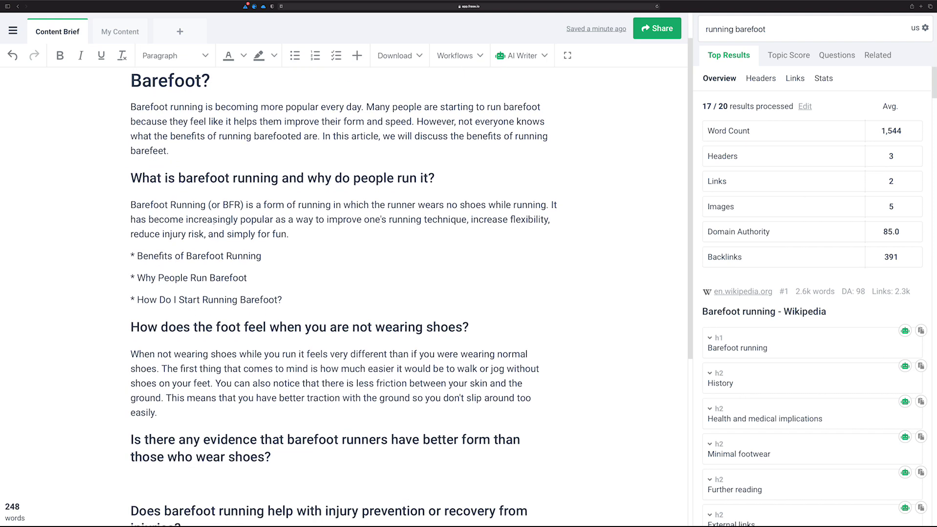
{"action": "left_click", "coordinate": [201, 410]}
{"action": "key", "text": "Return"}
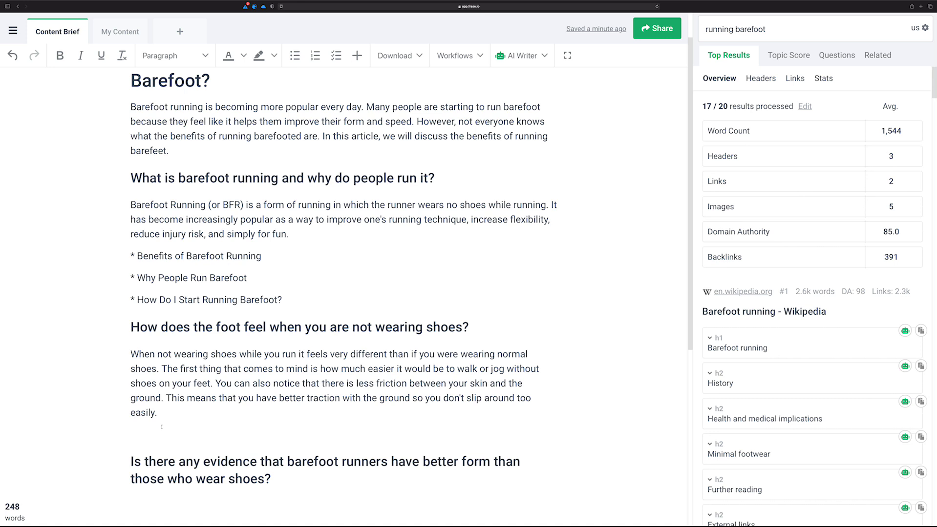
{"action": "type", "text": "Slipping when running can be "}
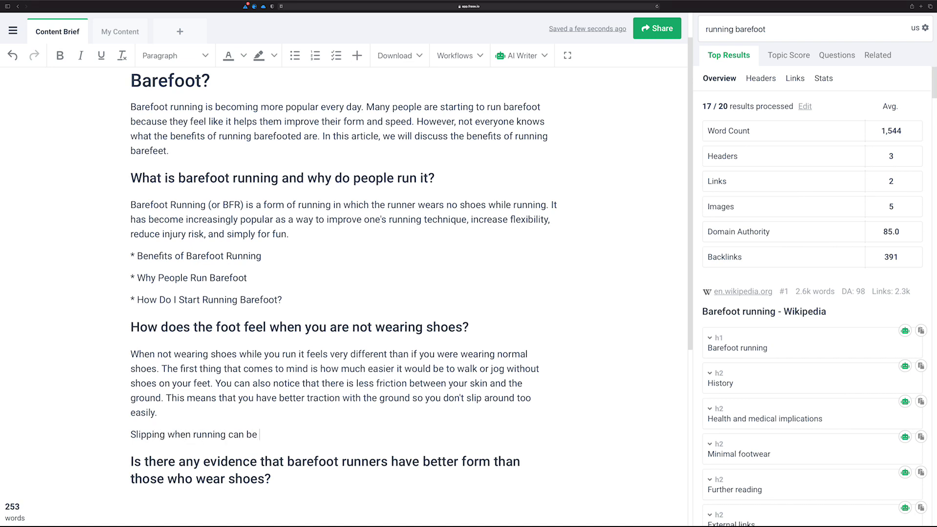
{"action": "type", "text": "a very dangerous"}
{"action": "left_click_drag", "start_coordinate": [341, 437], "coordinate": [133, 434]}
{"action": "key", "text": "BackSpace"}
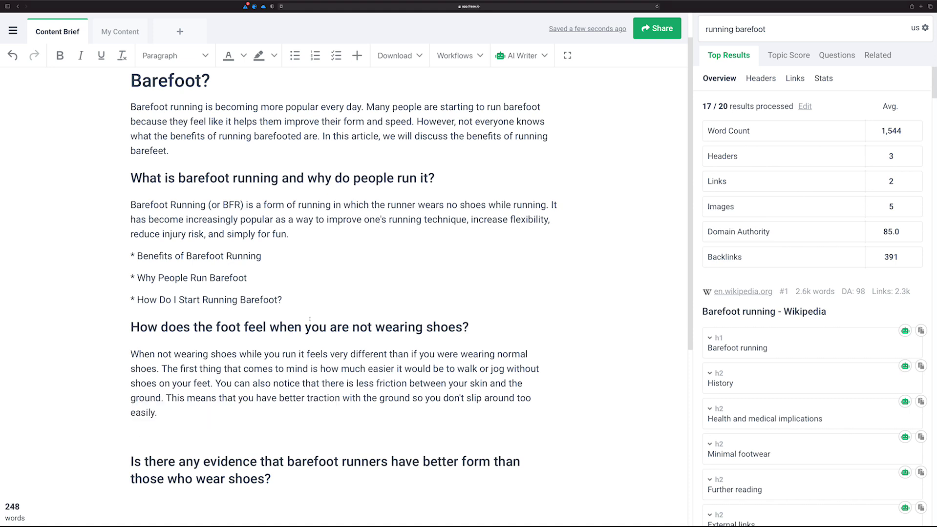
Insert the Addition transition "In addition" on the blank line so the AI continues the section.
{"action": "left_click", "coordinate": [523, 55]}
{"action": "mouse_move", "coordinate": [547, 116]}
{"action": "mouse_move", "coordinate": [542, 137]}
{"action": "mouse_move", "coordinate": [585, 139]}
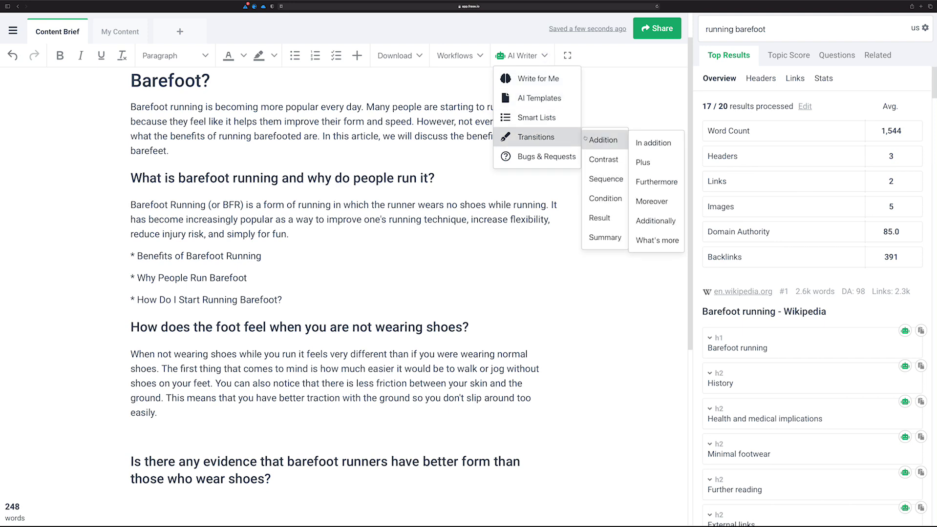
{"action": "left_click", "coordinate": [646, 142]}
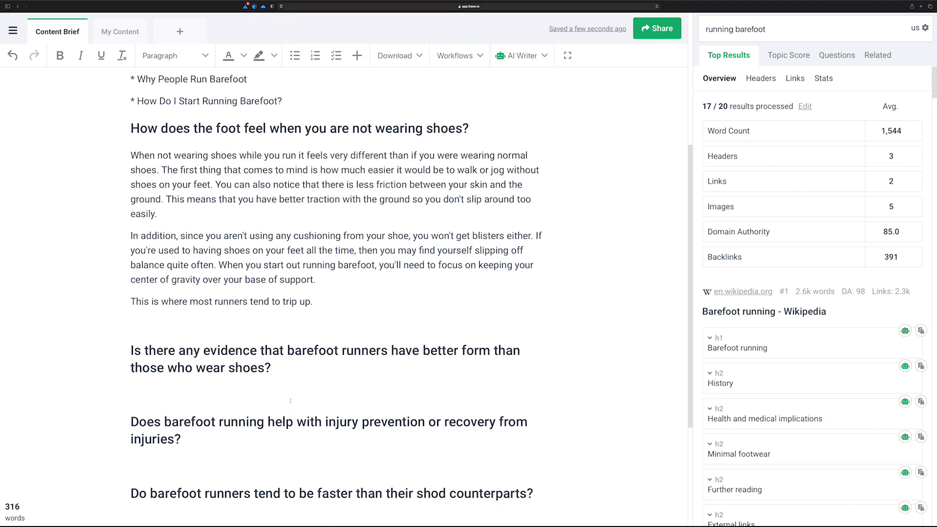
Insert the Contrast transition "However" on a new line below "This is where most runners tend to trip up." for the AI to continue.
{"action": "key", "text": "Return"}
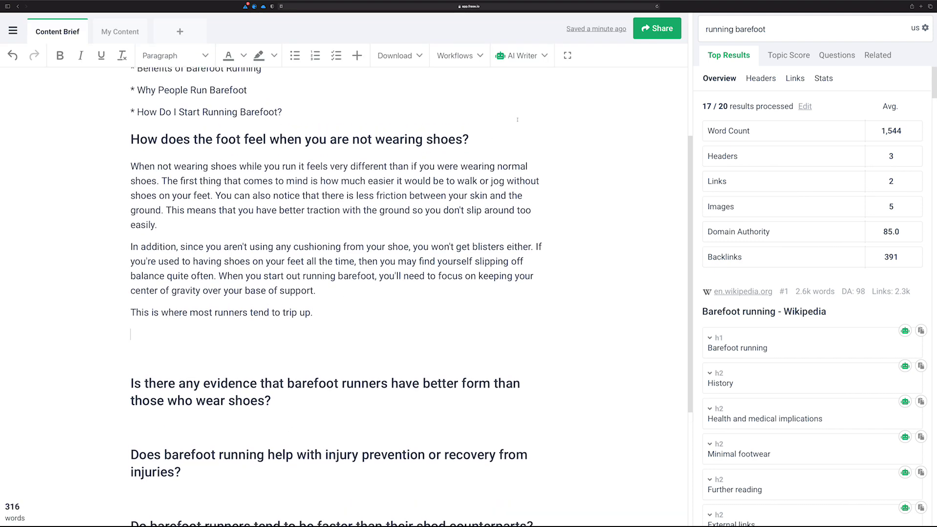
{"action": "left_click", "coordinate": [521, 55]}
{"action": "mouse_move", "coordinate": [541, 137]}
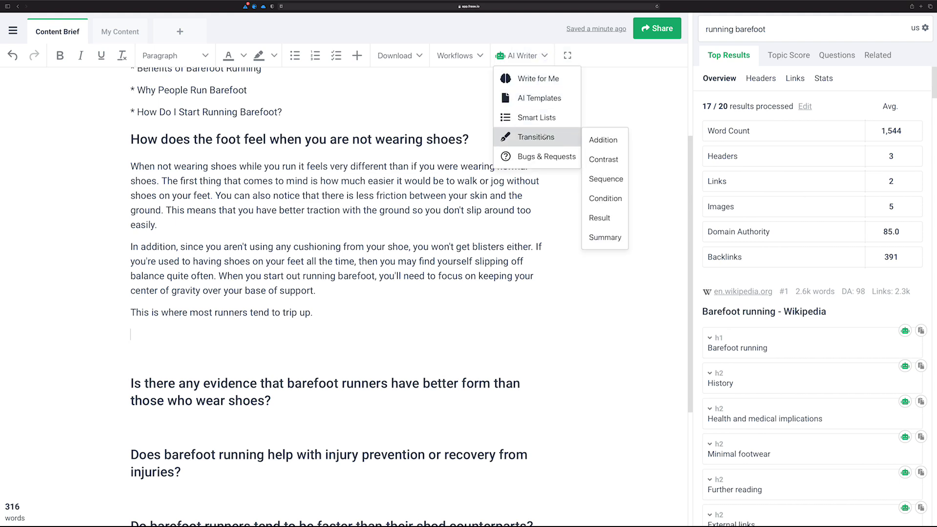
{"action": "mouse_move", "coordinate": [603, 159]}
{"action": "left_click", "coordinate": [641, 160]}
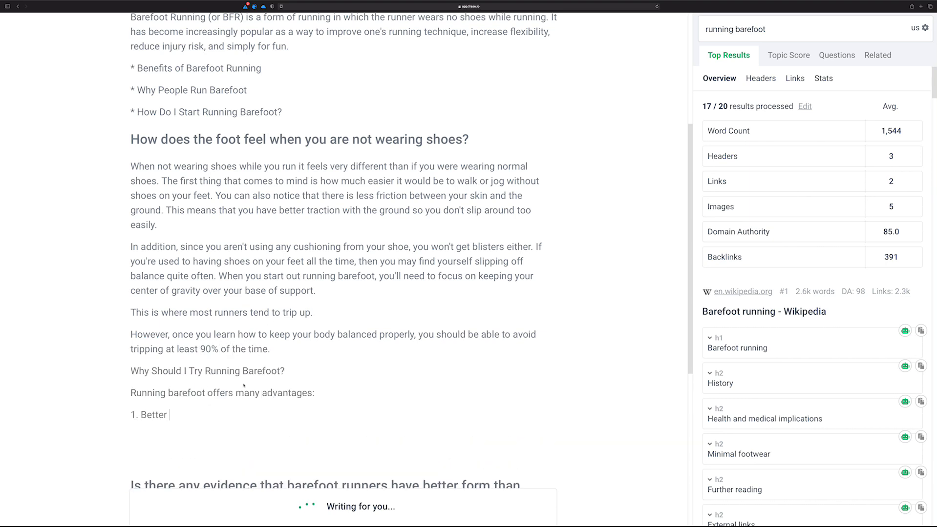
Delete the generated text from "Why Should I Try Running Barefoot?" onward and a surplus blank line after the "However" paragraph.
{"action": "left_click_drag", "start_coordinate": [407, 416], "coordinate": [149, 375]}
{"action": "key", "text": "BackSpace"}
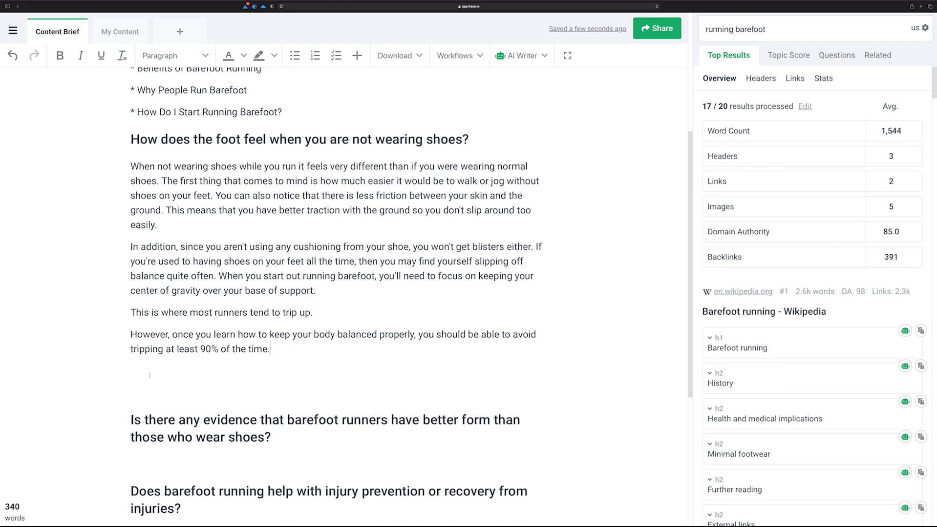
{"action": "key", "text": "Delete"}
Copy the whole article to the clipboard and open a new browser tab.
{"action": "scroll", "coordinate": [249, 341], "scroll_direction": "down", "scroll_amount": 1}
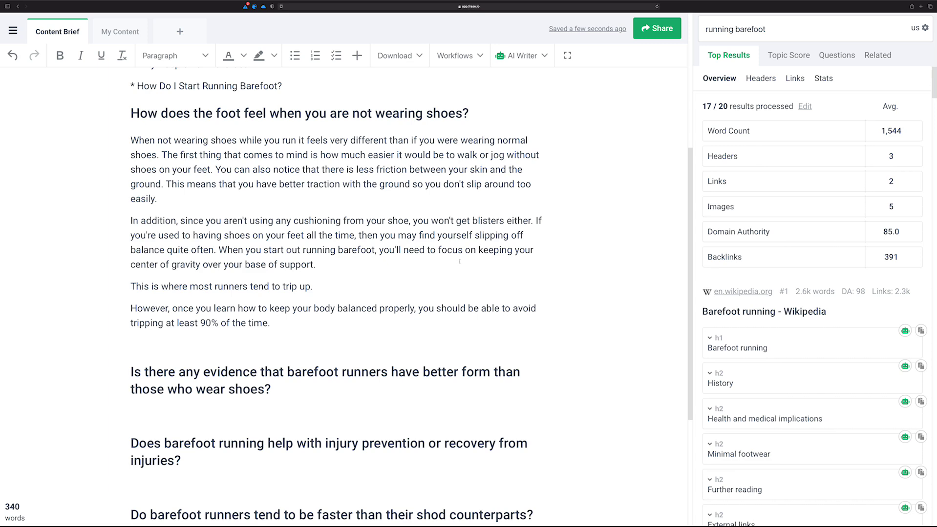
{"action": "scroll", "coordinate": [443, 262], "scroll_direction": "up", "scroll_amount": 1}
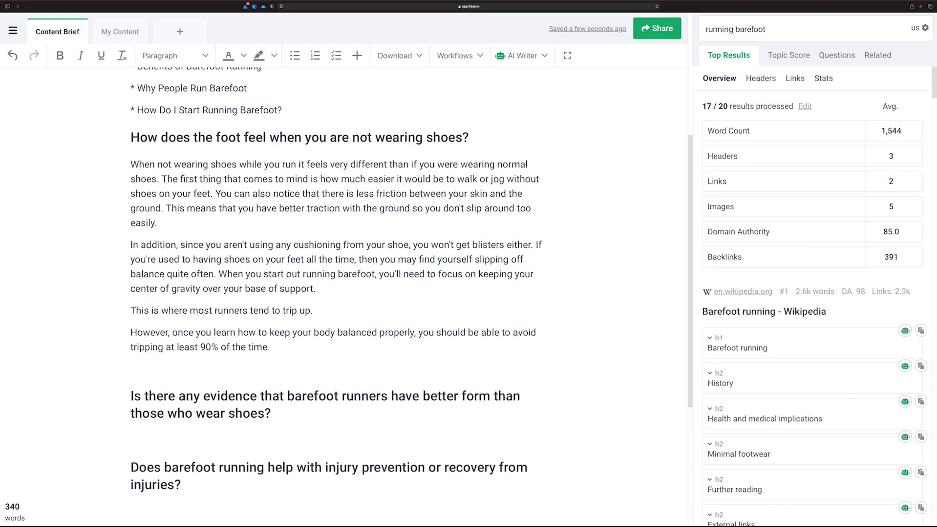
{"action": "left_click", "coordinate": [419, 56]}
{"action": "left_click", "coordinate": [410, 119]}
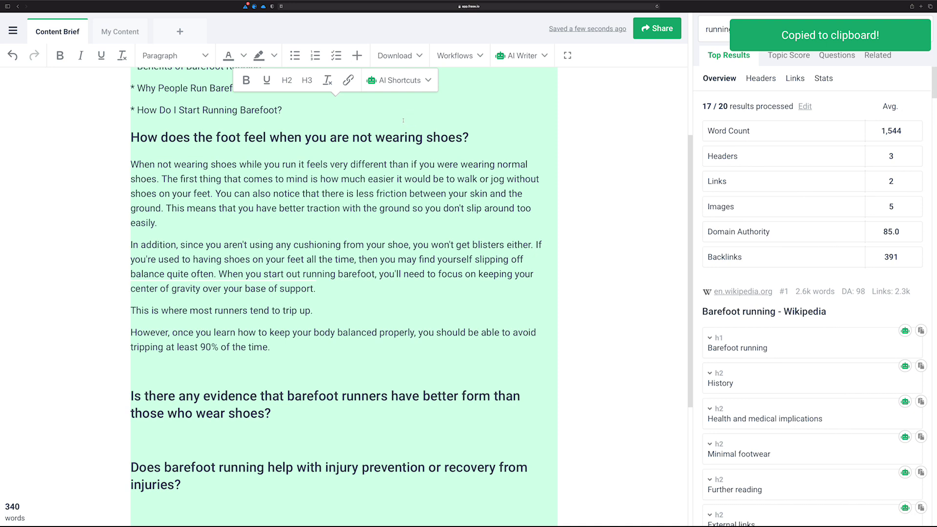
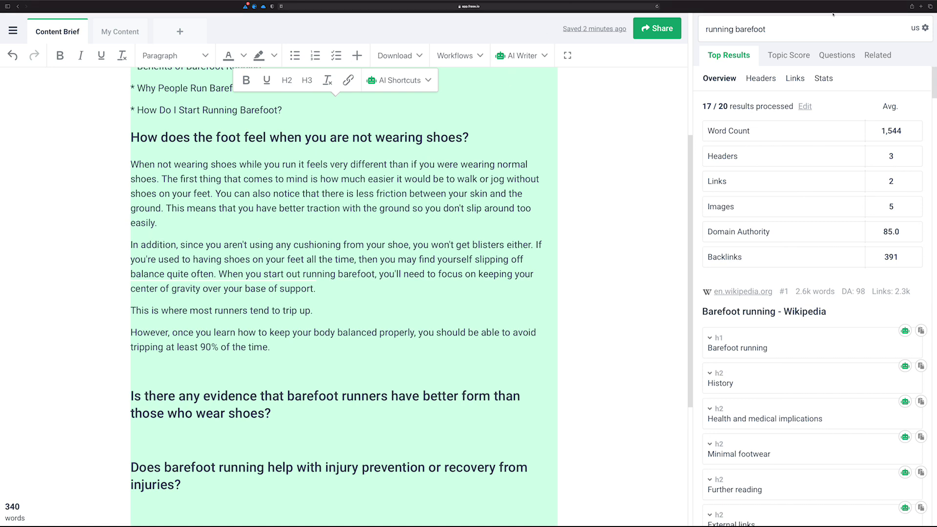
{"action": "left_click", "coordinate": [921, 6]}
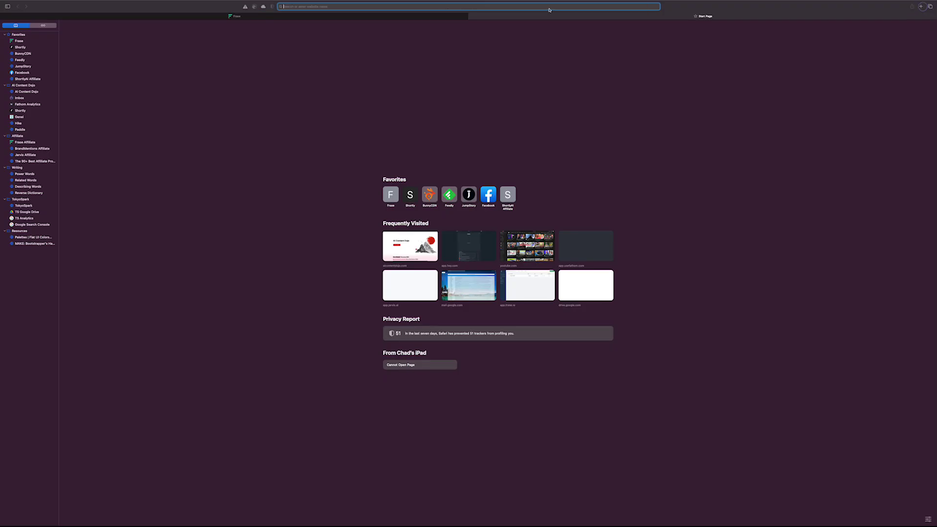
Open the Grammarly web app in the new browser tab.
{"action": "type", "text": "my.gr"}
{"action": "key", "text": "BackSpace"}
{"action": "key", "text": "BackSpace"}
{"action": "key", "text": "BackSpace"}
{"action": "key", "text": "BackSpace"}
{"action": "key", "text": "BackSpace"}
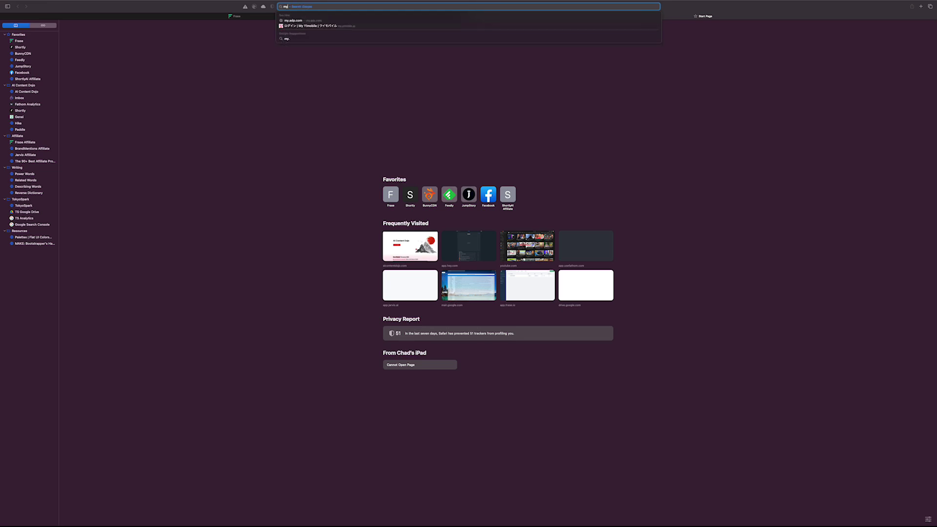
{"action": "type", "text": "gramma"}
{"action": "key", "text": "Return"}
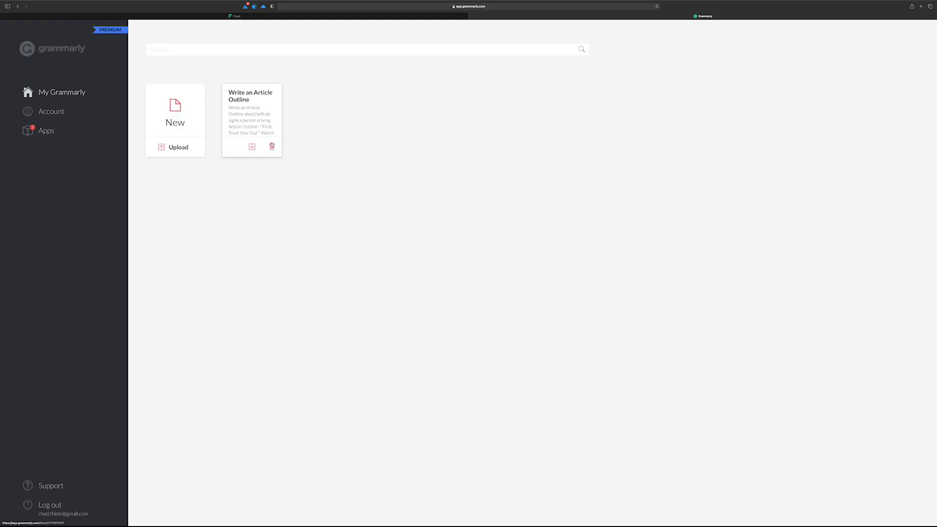
Delete the existing "Write an Article Outline" document and paste the copied article into a new Grammarly document.
{"action": "left_click", "coordinate": [272, 145]}
{"action": "left_click", "coordinate": [174, 114]}
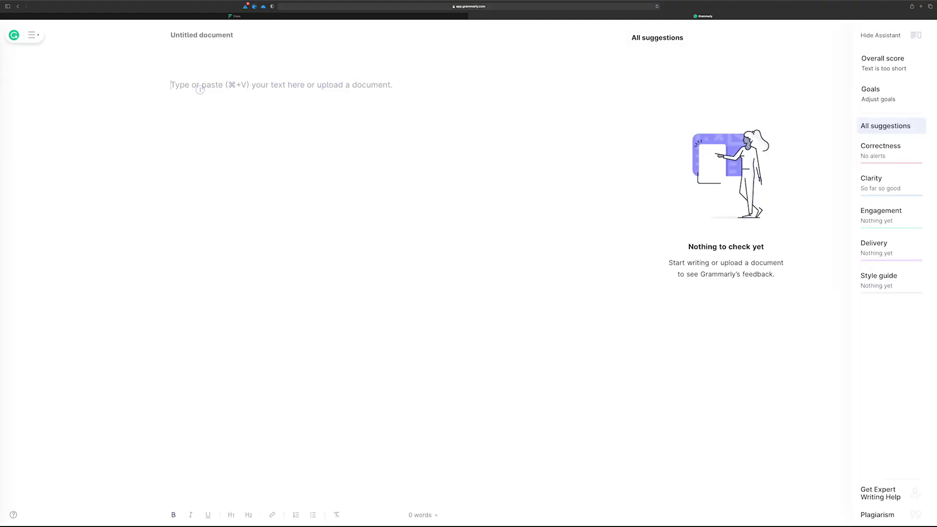
{"action": "key", "text": "super+v"}
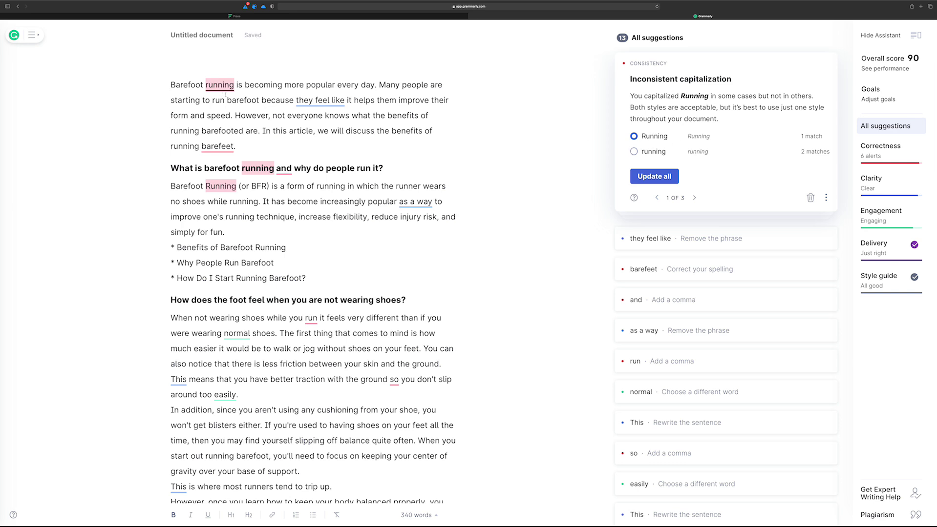
Accept the suggestions to lowercase "running" throughout, remove "they feel like" and correct "barefeet" to "barefoot".
{"action": "left_click", "coordinate": [633, 152]}
{"action": "left_click", "coordinate": [654, 177]}
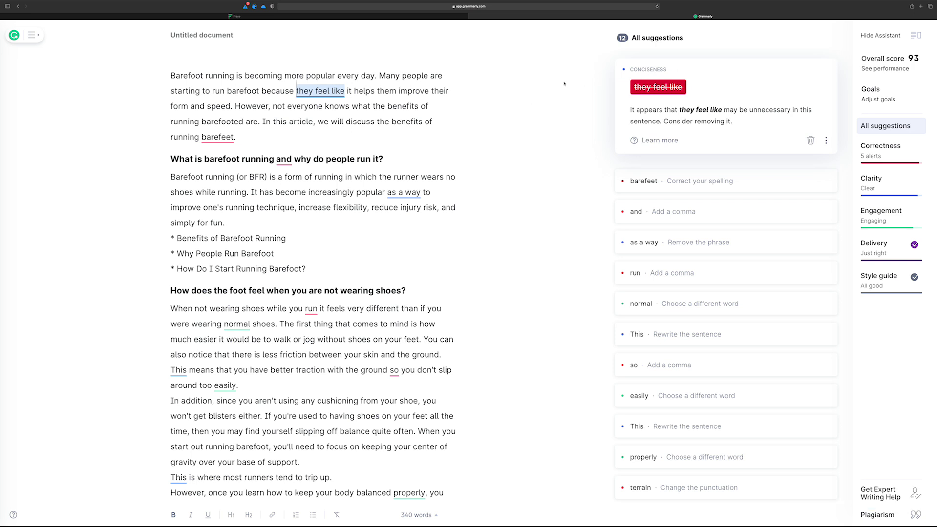
{"action": "left_click", "coordinate": [658, 86]}
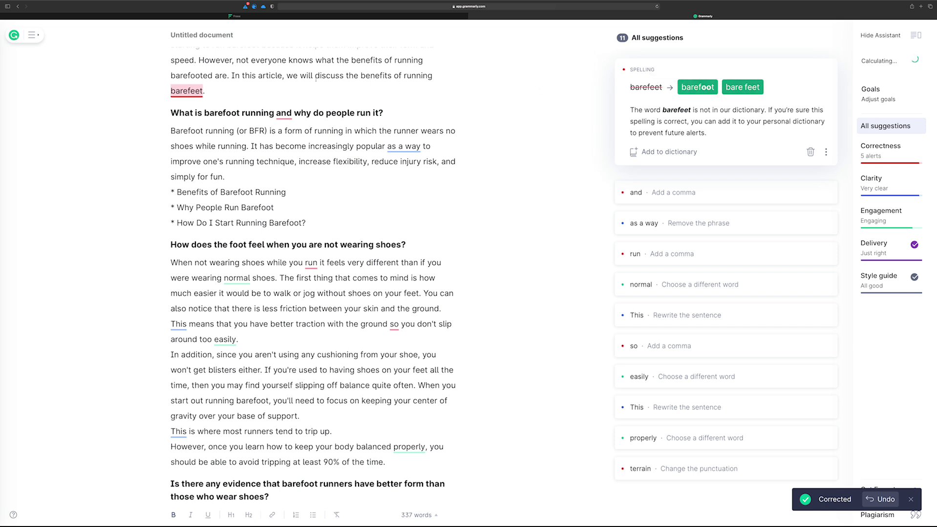
{"action": "left_click", "coordinate": [698, 86]}
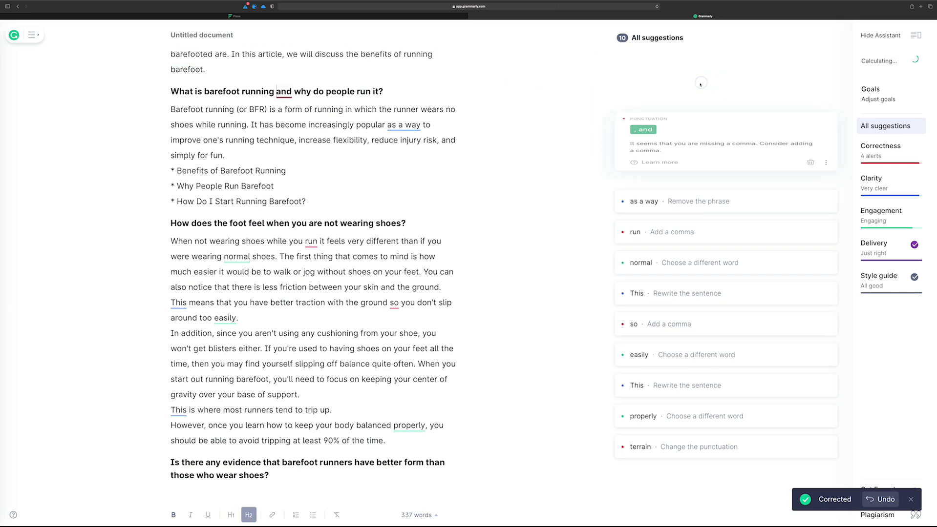
Accept the missing commas before "and" in the first heading and after "run", and remove the phrase "as a way".
{"action": "left_click", "coordinate": [643, 87]}
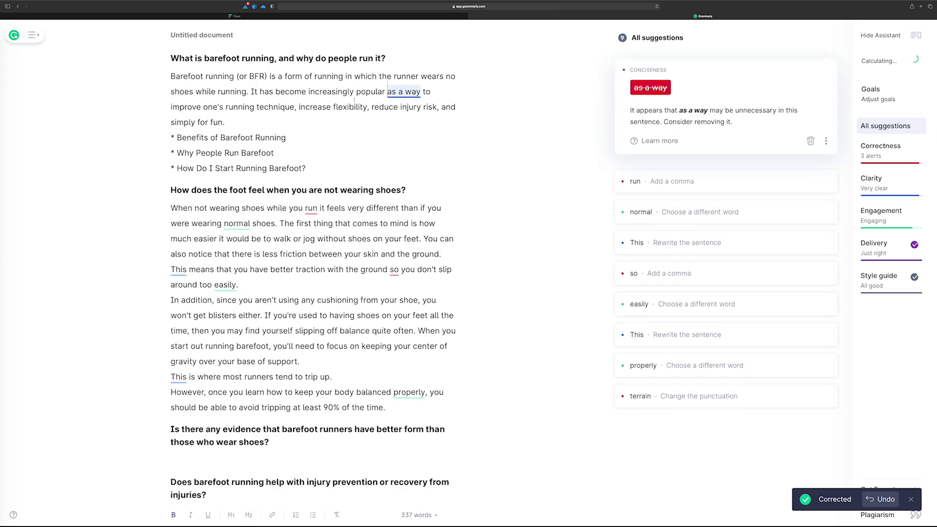
{"action": "left_click", "coordinate": [644, 88]}
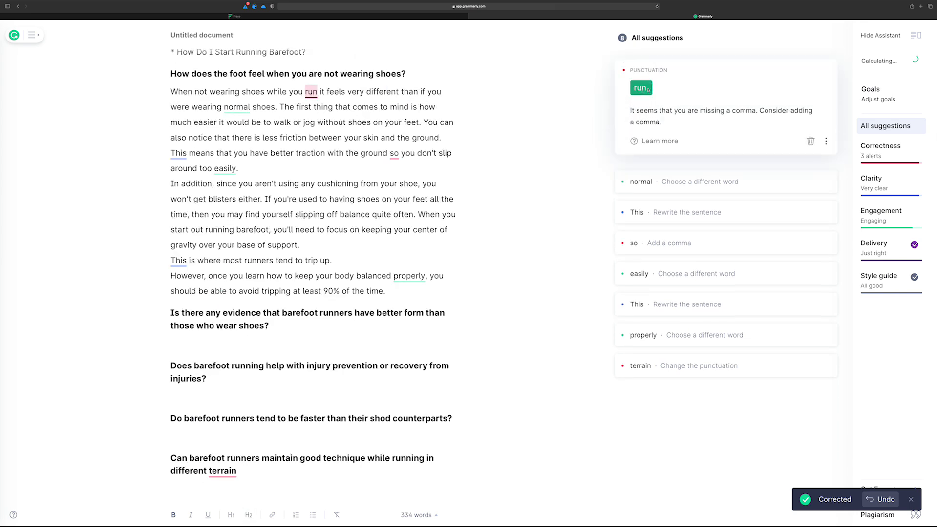
{"action": "left_click", "coordinate": [641, 88]}
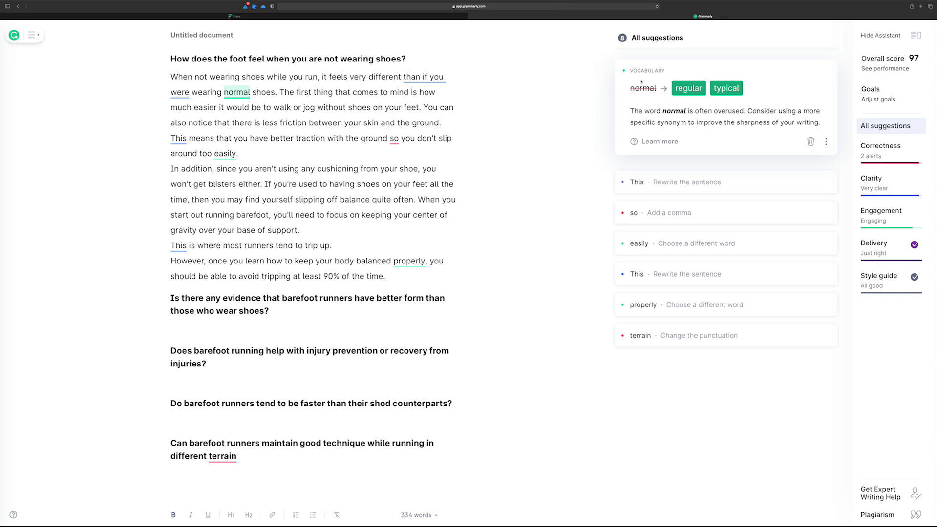
In the foot-feel paragraph, accept "typical" in place of "normal" and "from" in place of "than if you were".
{"action": "left_click", "coordinate": [726, 87]}
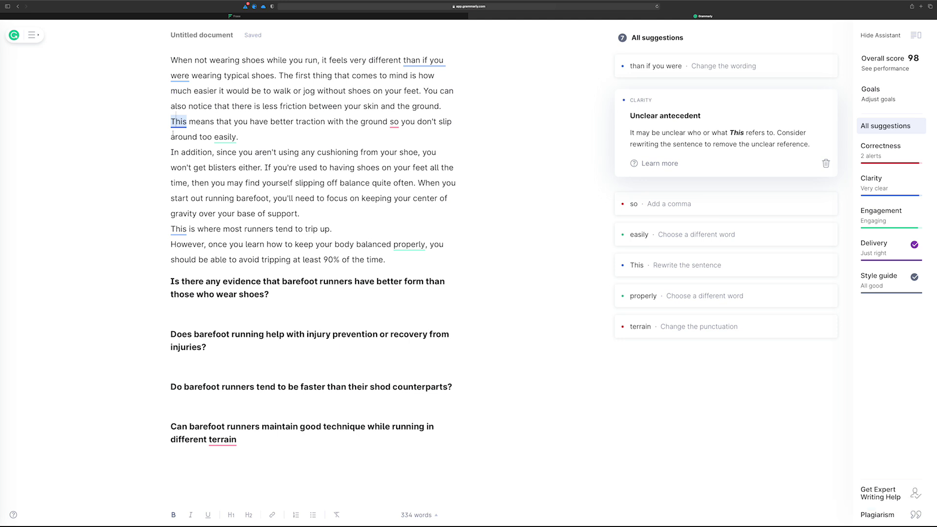
{"action": "scroll", "coordinate": [205, 137], "scroll_direction": "up", "scroll_amount": 1}
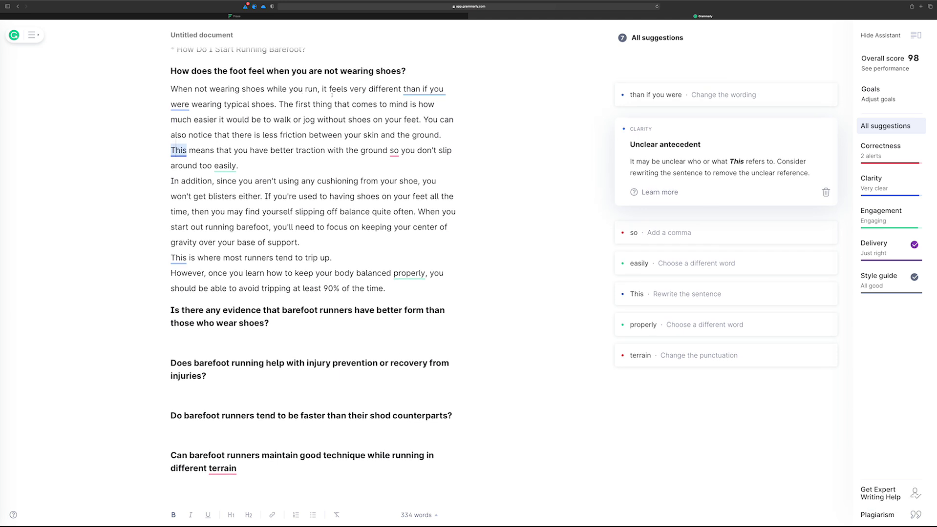
{"action": "left_click", "coordinate": [435, 90]}
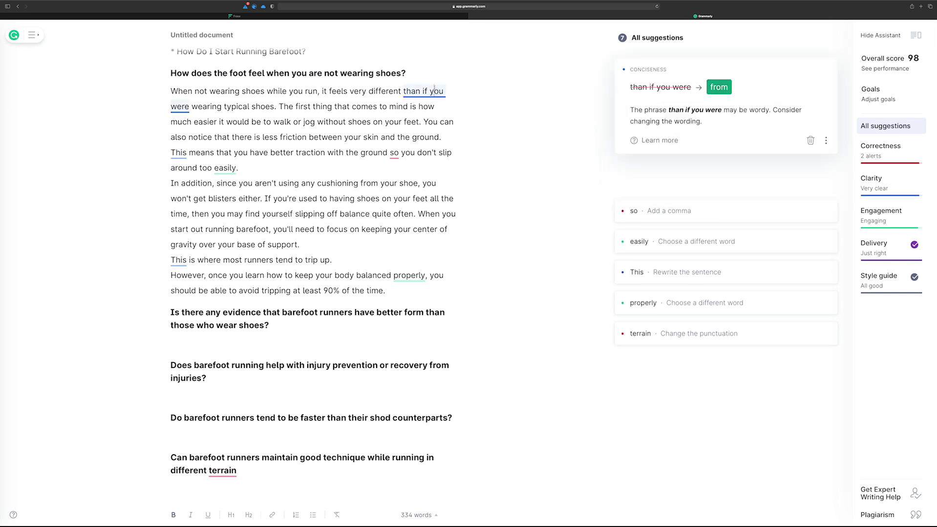
{"action": "left_click", "coordinate": [718, 88]}
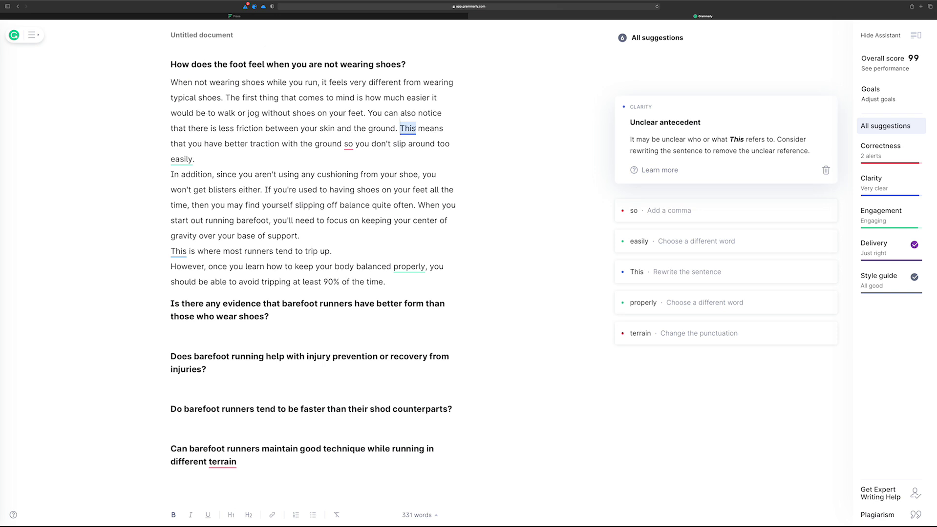
Accept the comma before "so" in the traction sentence and dismiss the word suggestion for "easily".
{"action": "double_click", "coordinate": [411, 126]}
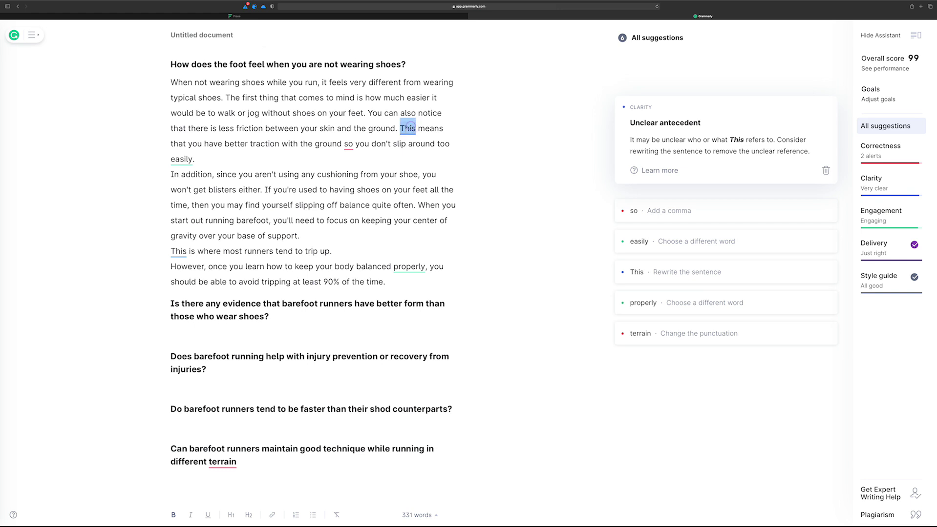
{"action": "left_click_drag", "start_coordinate": [218, 128], "coordinate": [264, 128]}
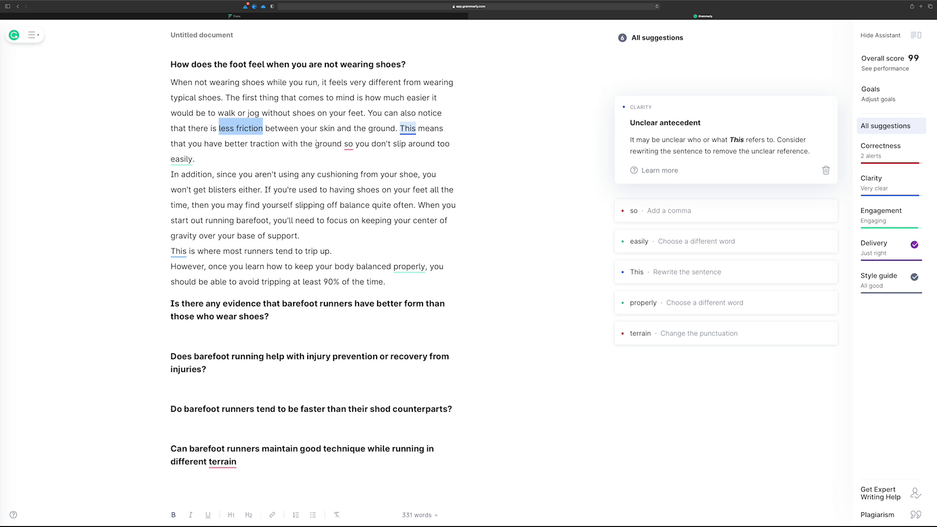
{"action": "left_click", "coordinate": [347, 143]}
{"action": "left_click", "coordinate": [637, 194]}
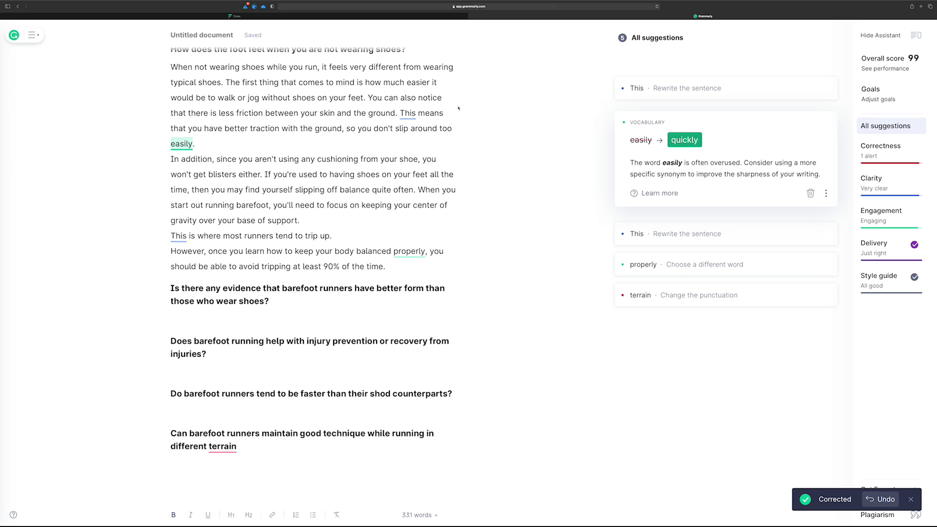
{"action": "left_click", "coordinate": [810, 193]}
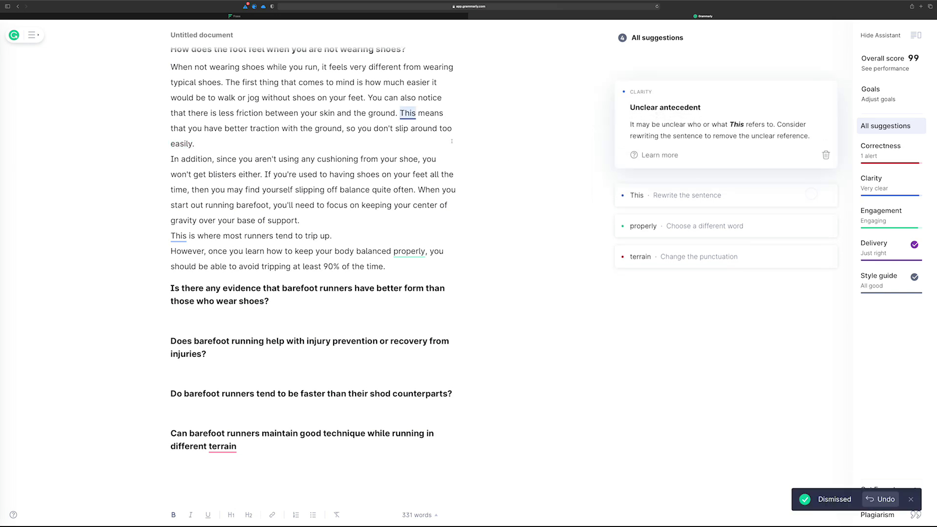
Replace "This" with "Less friction" at the start of the traction sentence and remove the phrase "that you have".
{"action": "double_click", "coordinate": [408, 113]}
{"action": "type", "text": "Less friction"}
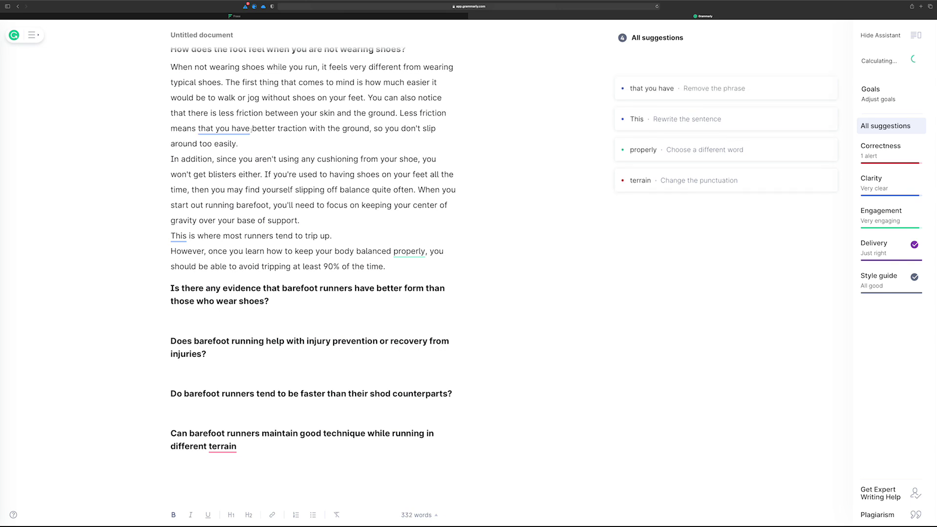
{"action": "left_click", "coordinate": [236, 128]}
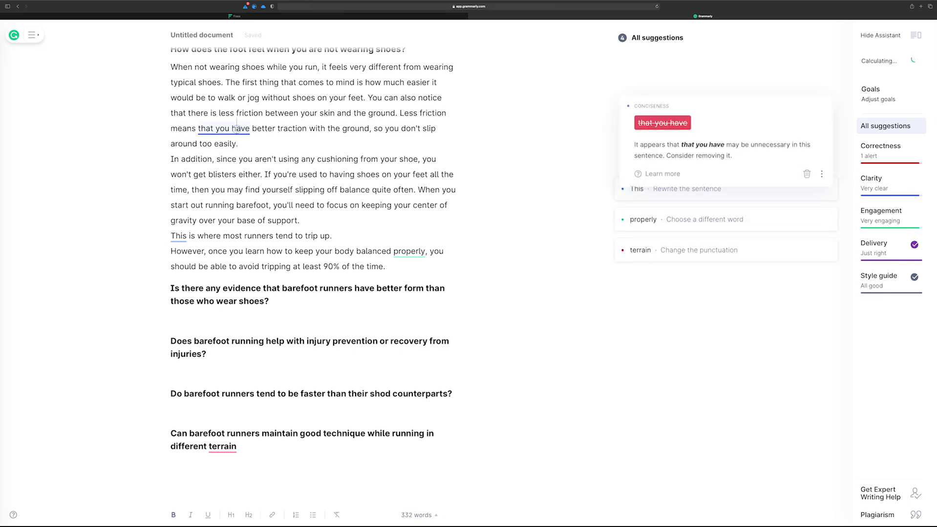
{"action": "left_click", "coordinate": [654, 125]}
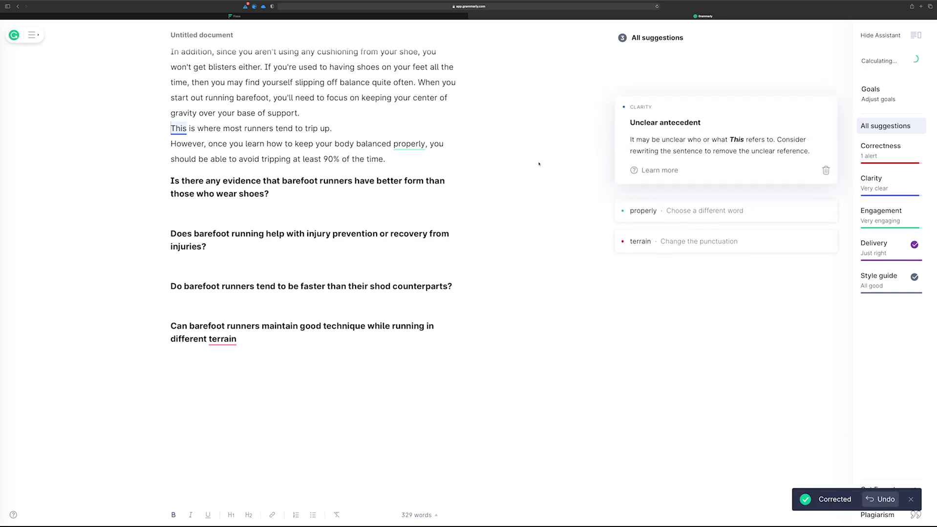
Copy the entire corrected article from Grammarly and paste it over the existing article text in Frase.
{"action": "scroll", "coordinate": [224, 170], "scroll_direction": "up", "scroll_amount": 3}
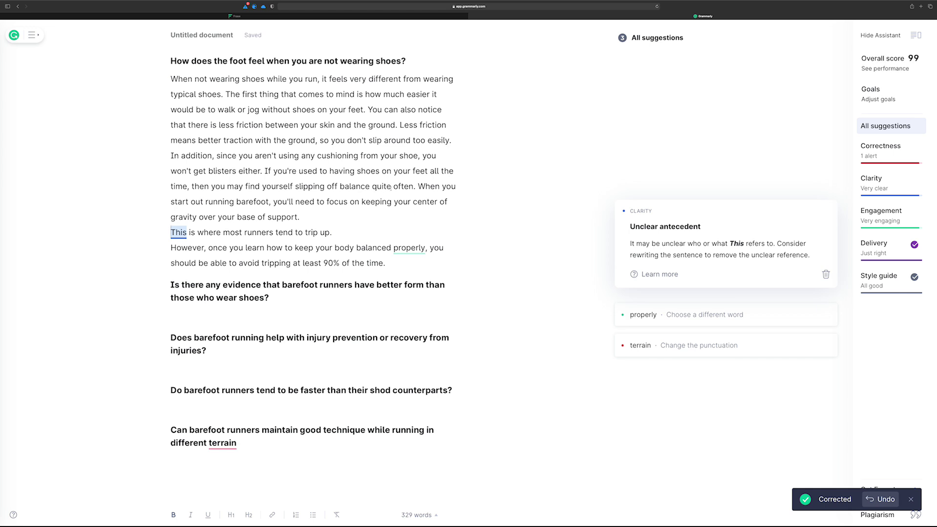
{"action": "scroll", "coordinate": [391, 219], "scroll_direction": "up", "scroll_amount": 2}
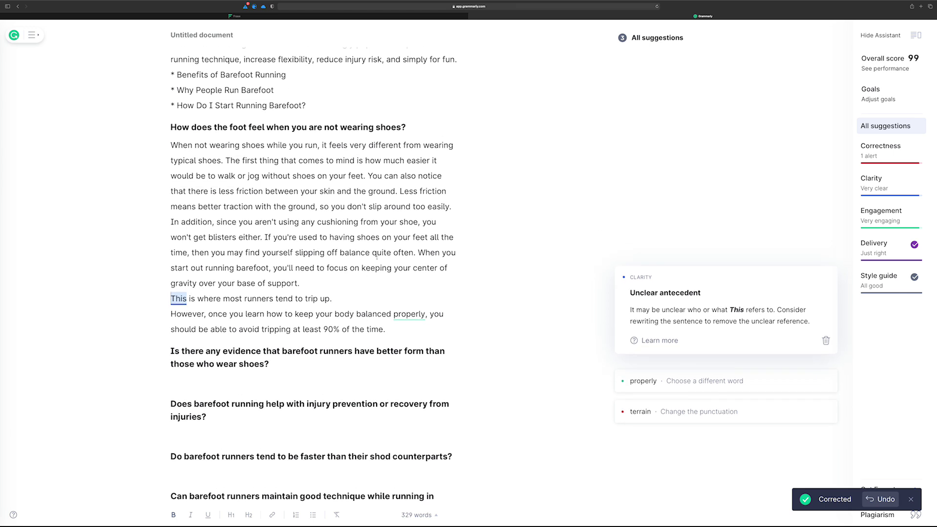
{"action": "scroll", "coordinate": [376, 256], "scroll_direction": "up", "scroll_amount": 3}
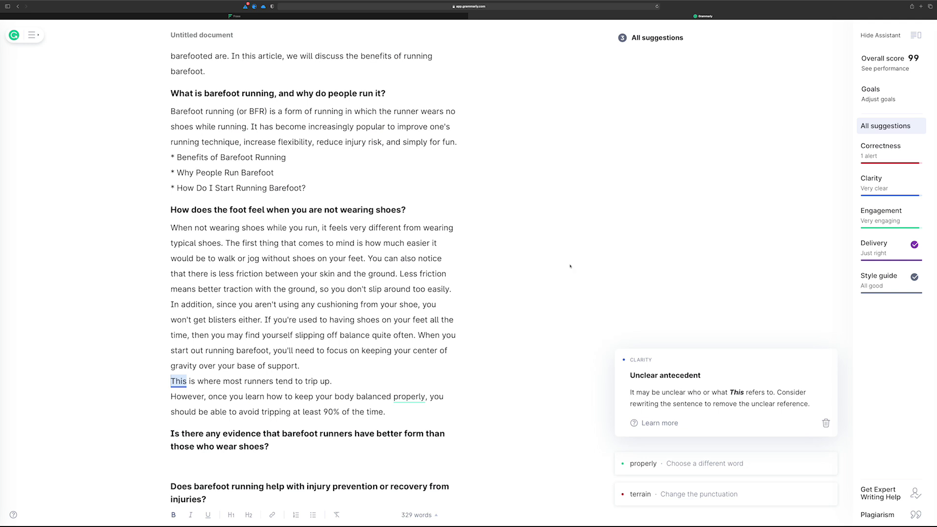
{"action": "scroll", "coordinate": [453, 248], "scroll_direction": "up", "scroll_amount": 3}
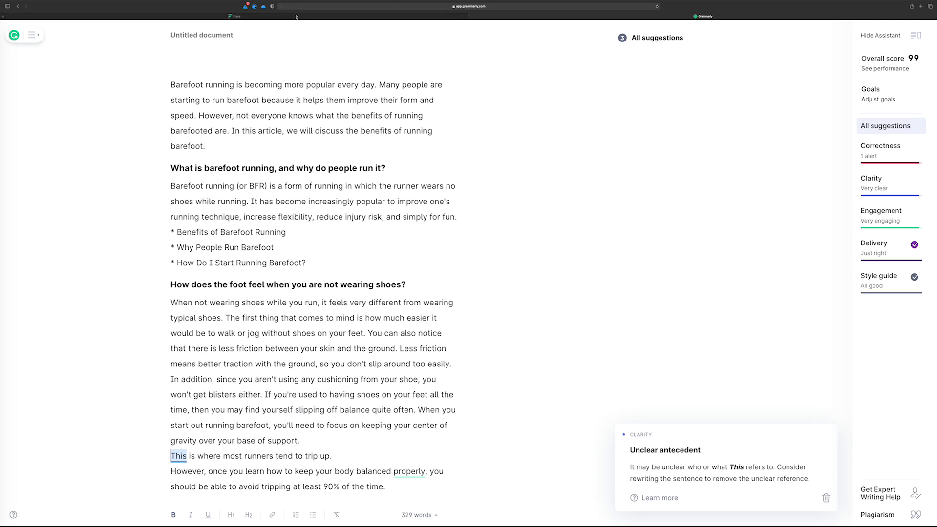
{"action": "scroll", "coordinate": [323, 86], "scroll_direction": "down", "scroll_amount": 2}
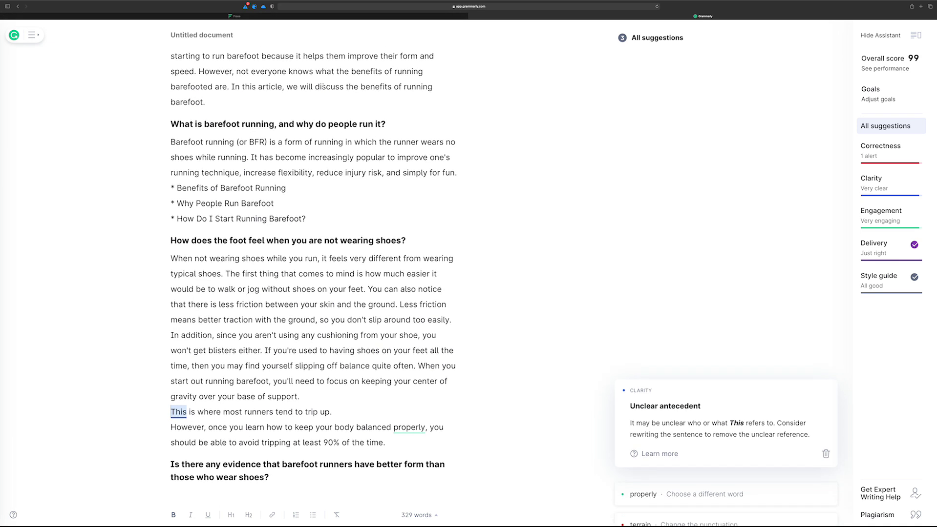
{"action": "scroll", "coordinate": [274, 309], "scroll_direction": "down", "scroll_amount": 1}
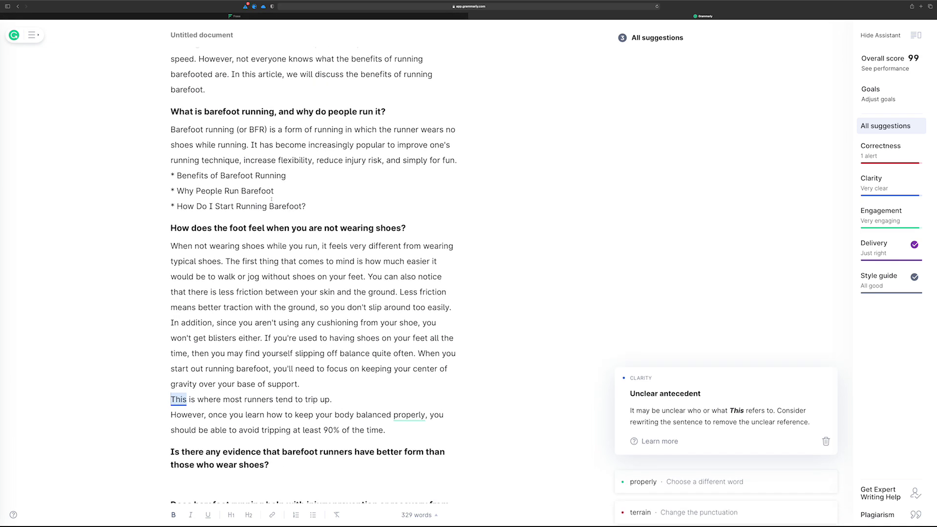
{"action": "scroll", "coordinate": [272, 207], "scroll_direction": "up", "scroll_amount": 4}
{"action": "key", "text": "super+a"}
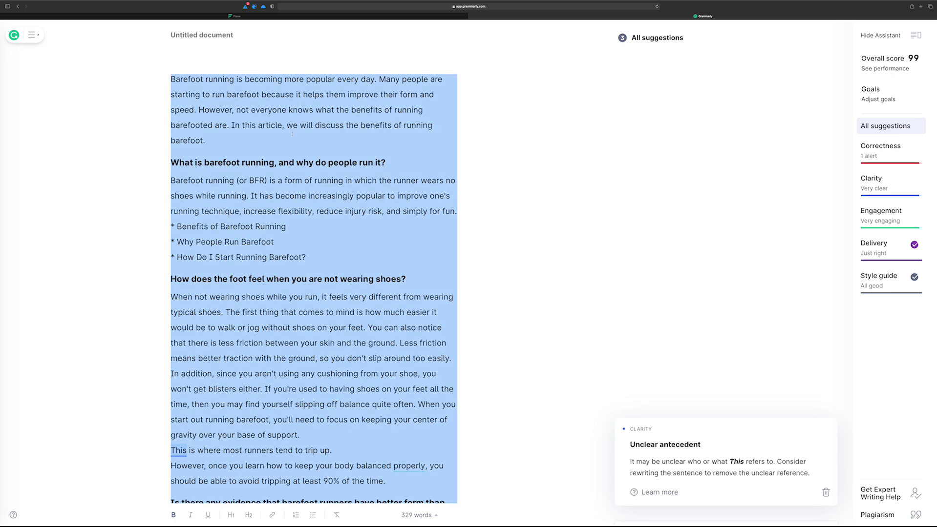
{"action": "key", "text": "ctrl+shift+Tab"}
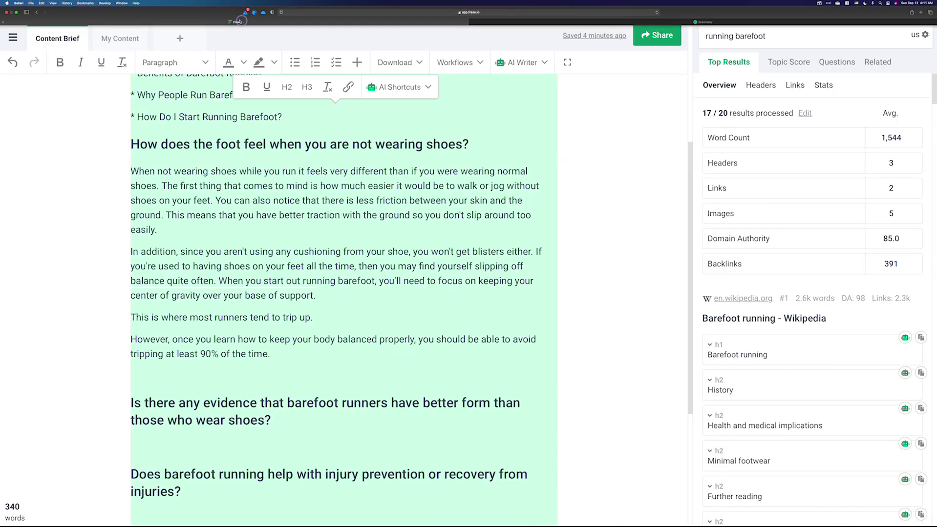
{"action": "key", "text": "super+a"}
{"action": "key", "text": "super+v"}
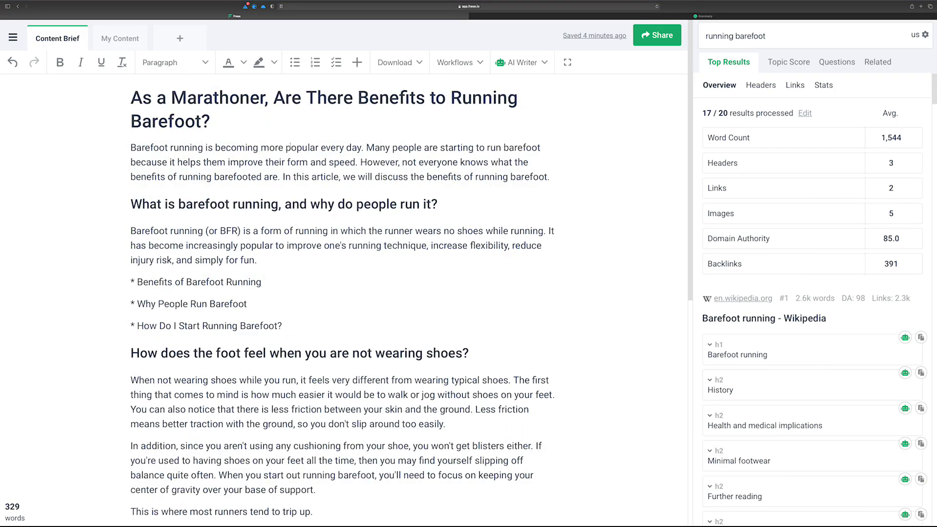
Check the pasted article, open its Topic Score and examine the score, the target mark and the long-tail topics' usage counts.
{"action": "scroll", "coordinate": [289, 145], "scroll_direction": "down", "scroll_amount": 7}
{"action": "scroll", "coordinate": [303, 151], "scroll_direction": "up", "scroll_amount": 4}
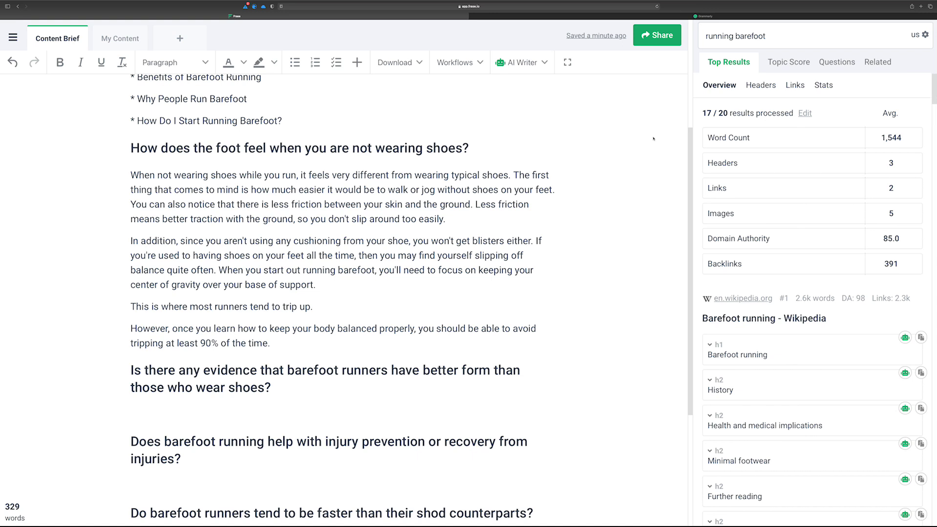
{"action": "left_click", "coordinate": [788, 63]}
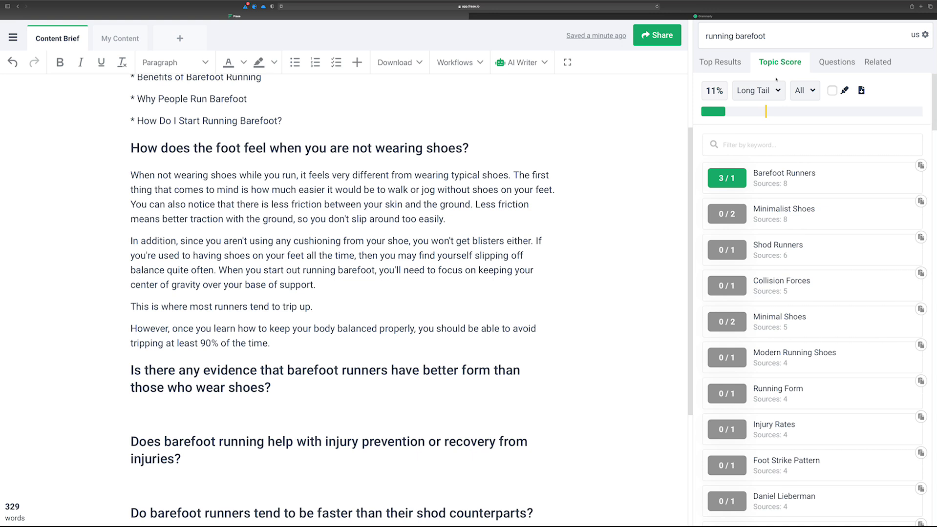
{"action": "mouse_move", "coordinate": [802, 176]}
{"action": "mouse_move", "coordinate": [766, 117]}
{"action": "mouse_move", "coordinate": [737, 170]}
{"action": "mouse_move", "coordinate": [765, 113]}
{"action": "scroll", "coordinate": [334, 253], "scroll_direction": "down", "scroll_amount": 1}
{"action": "mouse_move", "coordinate": [760, 211]}
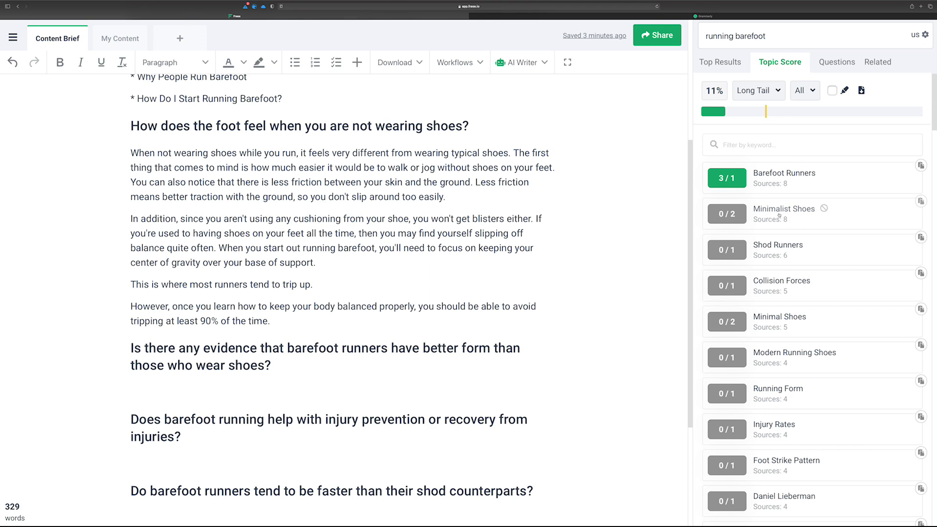
{"action": "mouse_move", "coordinate": [786, 282]}
{"action": "mouse_move", "coordinate": [784, 317]}
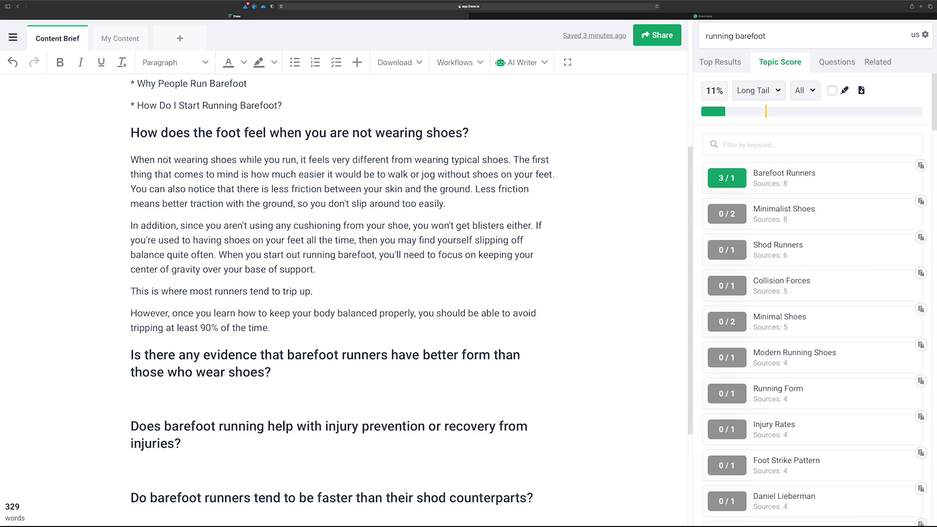
{"action": "left_click", "coordinate": [175, 160]}
{"action": "type", "text": "modern"}
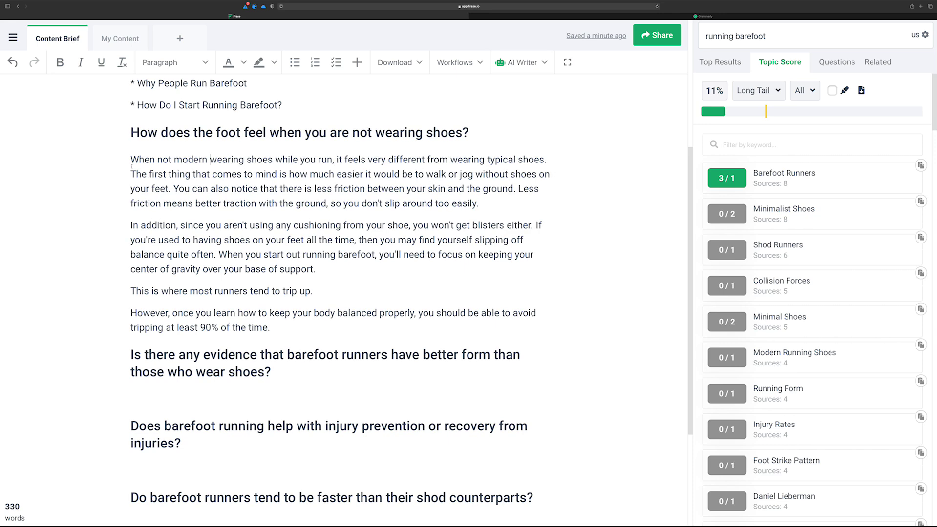
{"action": "double_click", "coordinate": [188, 160]}
{"action": "key", "text": "BackSpace"}
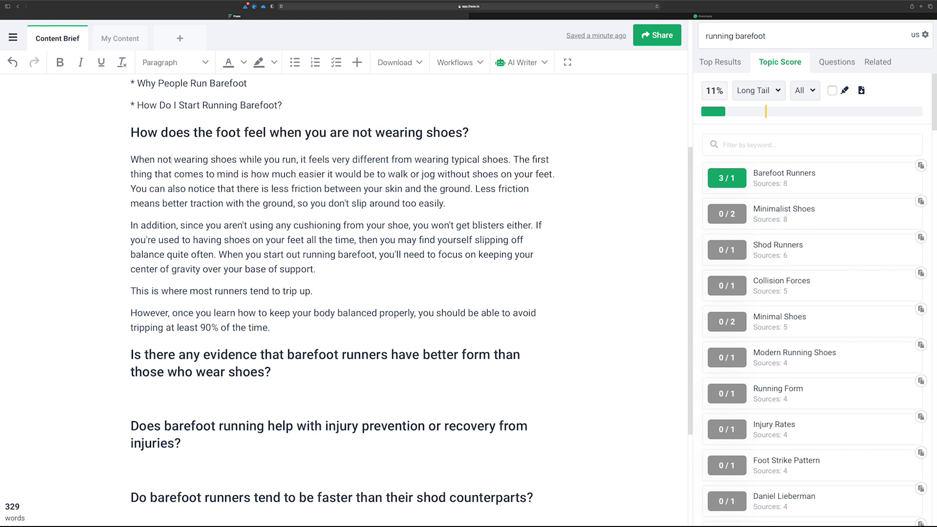
Insert "modern running" before "shoes" in the opening sentence about how the foot feels without shoes.
{"action": "type", "text": "modern running"}
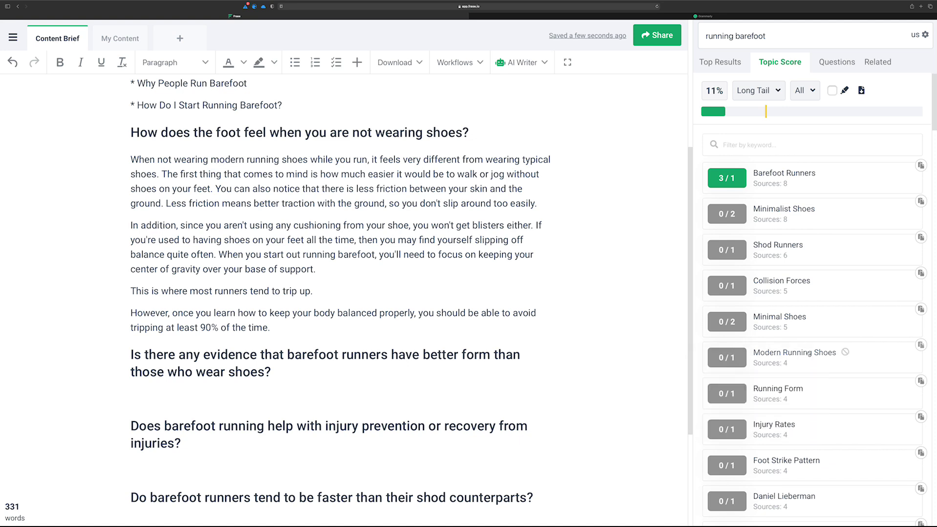
Capitalize the first letters of "modern running shoes" in the opening sentence to read "Modern Running Shoes".
{"action": "left_click", "coordinate": [219, 160]}
{"action": "key", "text": "BackSpace"}
{"action": "type", "text": "M"}
{"action": "left_click", "coordinate": [253, 159]}
{"action": "key", "text": "BackSpace"}
{"action": "type", "text": "R"}
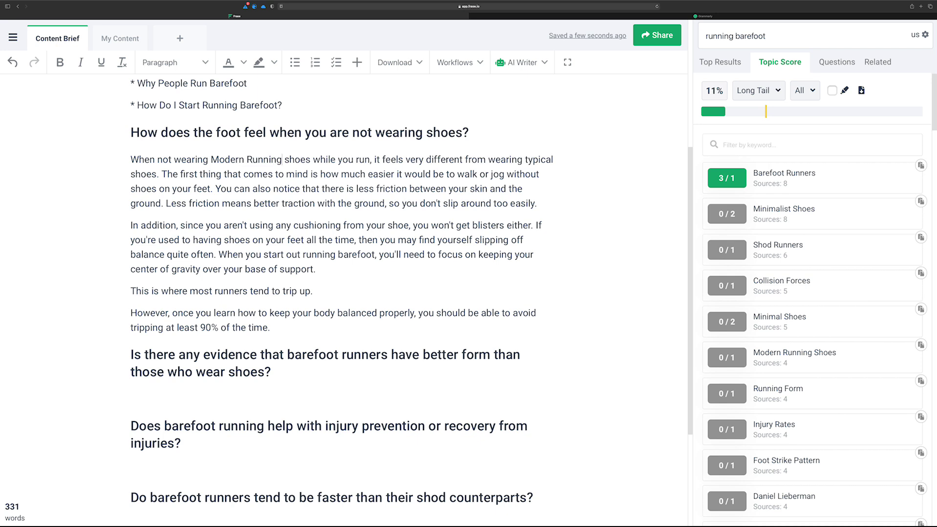
{"action": "left_click", "coordinate": [290, 160]}
{"action": "key", "text": "BackSpace"}
{"action": "type", "text": "S"}
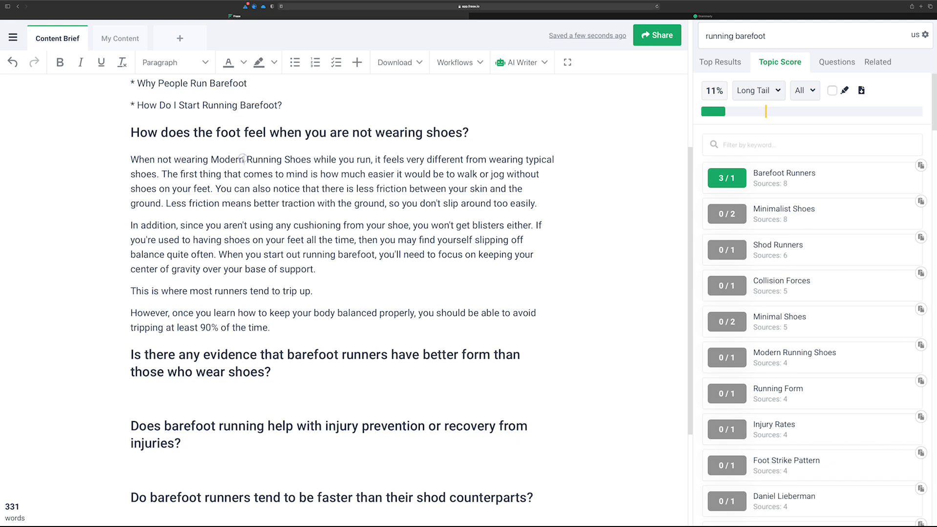
Change "Modern Running Shoes" in the opening sentence back to lowercase "modern running shoes".
{"action": "key", "text": "Left"}
{"action": "key", "text": "Left"}
{"action": "key", "text": "Left"}
{"action": "key", "text": "Left"}
{"action": "key", "text": "Left"}
{"action": "key", "text": "BackSpace"}
{"action": "type", "text": "m"}
{"action": "key", "text": "Right"}
{"action": "key", "text": "Right"}
{"action": "key", "text": "Delete"}
{"action": "type", "text": "r"}
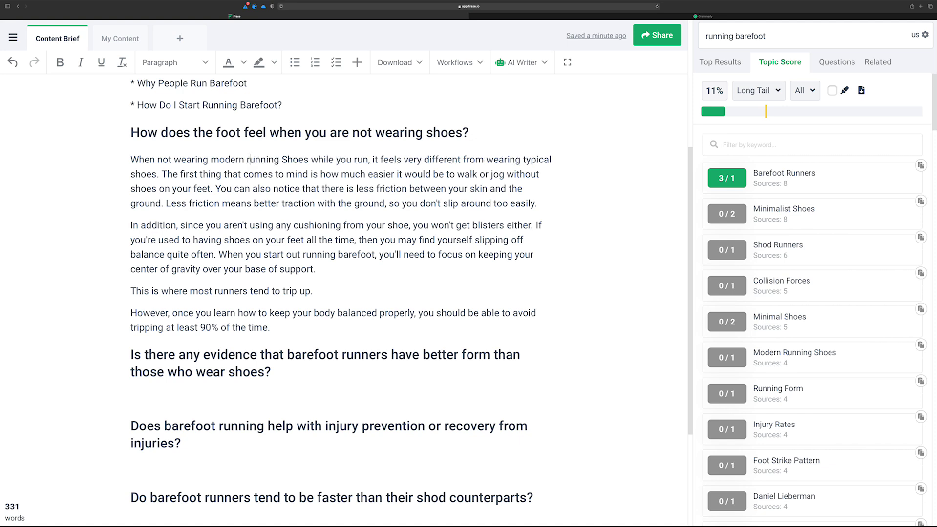
{"action": "key", "text": "Delete"}
{"action": "type", "text": "s"}
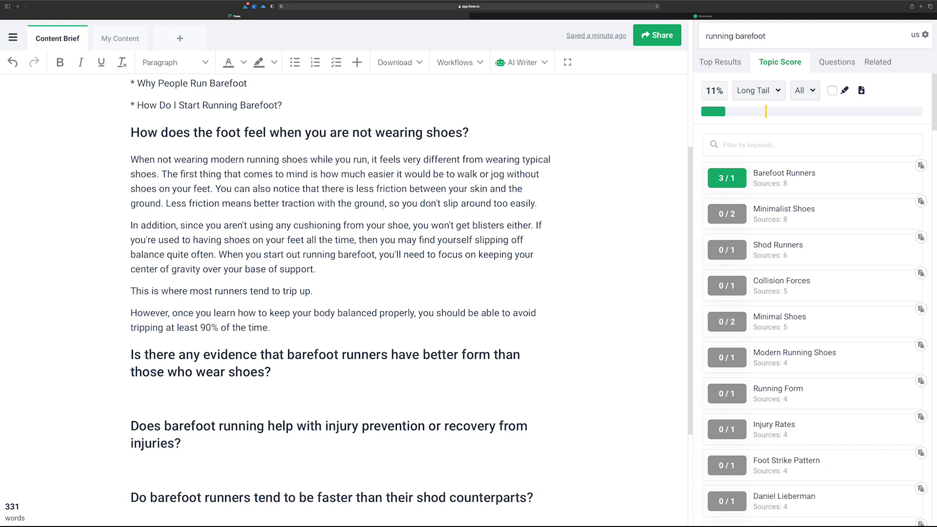
Leave the article, reopen it from the document list and show its Topic Score to refresh the keyword counts.
{"action": "mouse_move", "coordinate": [809, 358]}
{"action": "left_click_drag", "start_coordinate": [369, 159], "coordinate": [176, 160]}
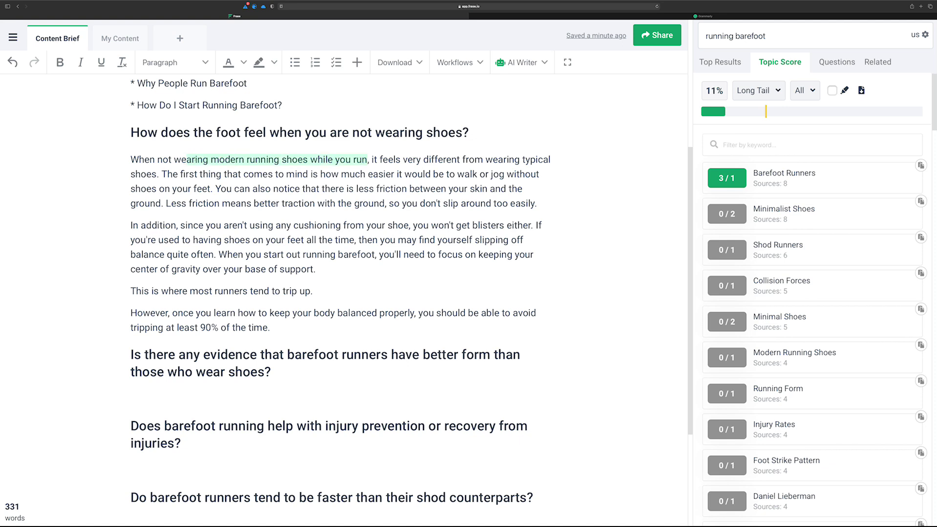
{"action": "left_click", "coordinate": [419, 155]}
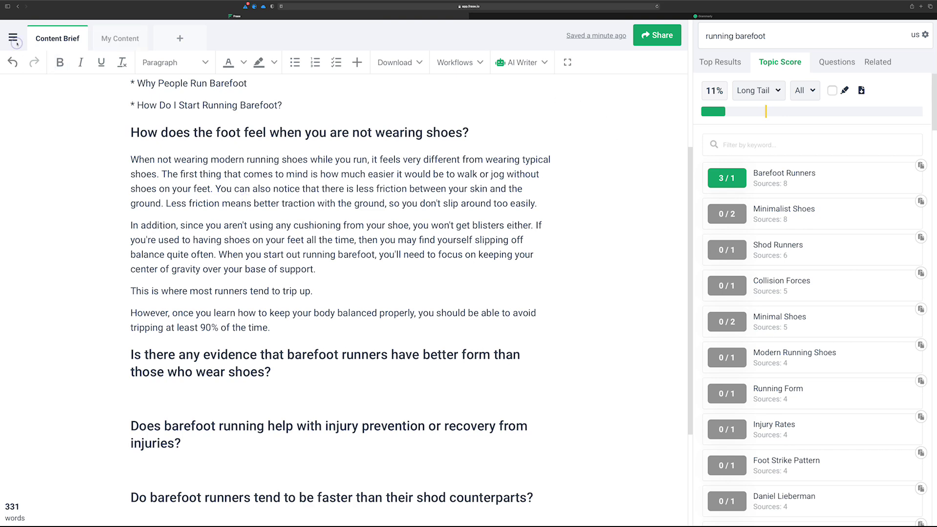
{"action": "left_click", "coordinate": [13, 37]}
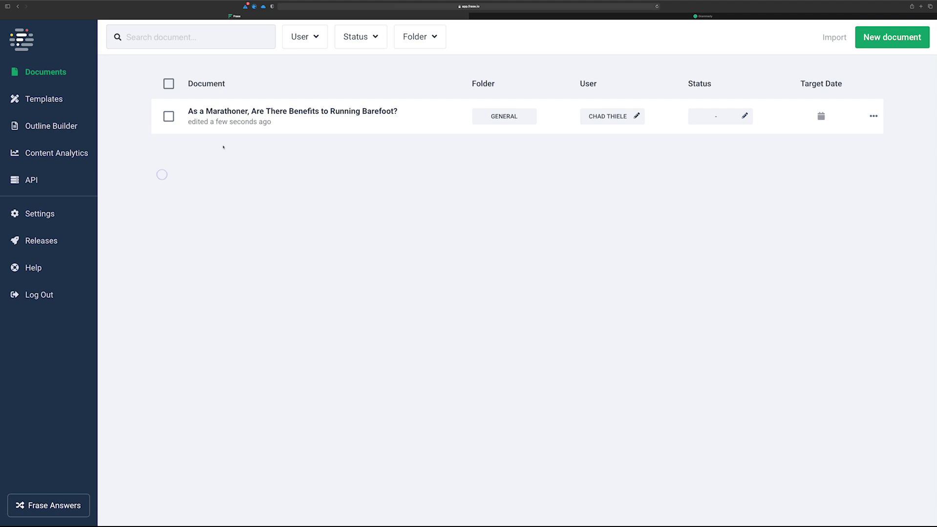
{"action": "left_click", "coordinate": [198, 113]}
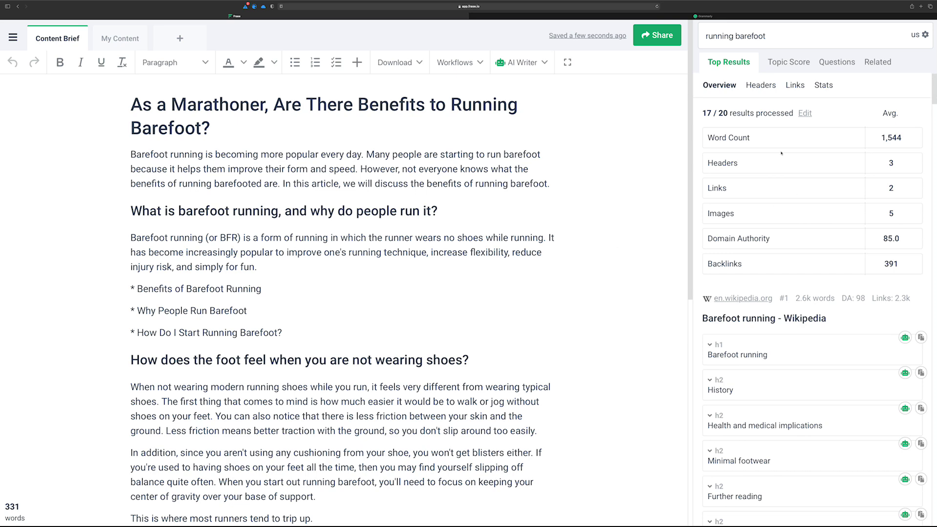
{"action": "left_click", "coordinate": [788, 64]}
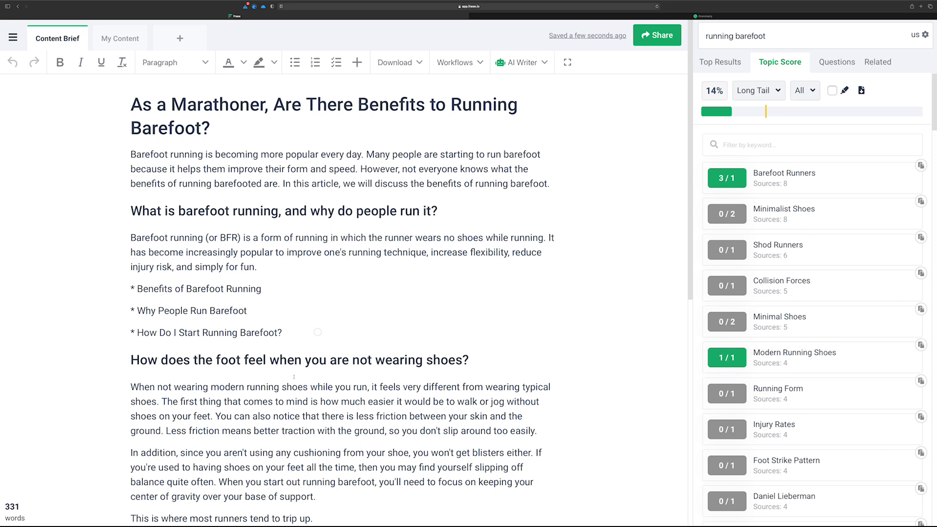
Examine the article's refreshed topic score and the usage counts of its long-tail keywords.
{"action": "scroll", "coordinate": [317, 332], "scroll_direction": "down", "scroll_amount": 2}
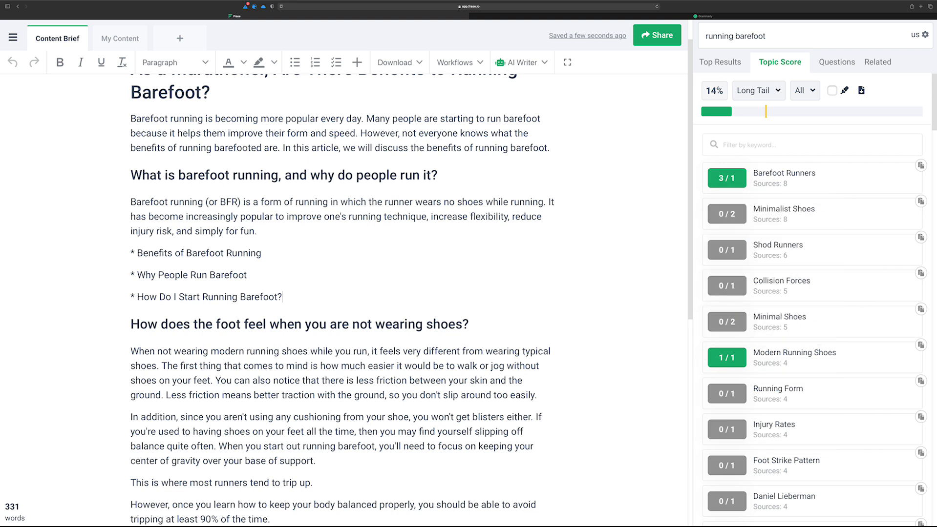
{"action": "left_click_drag", "start_coordinate": [714, 90], "coordinate": [709, 91]}
{"action": "scroll", "coordinate": [767, 159], "scroll_direction": "down", "scroll_amount": 1}
{"action": "scroll", "coordinate": [786, 244], "scroll_direction": "down", "scroll_amount": 2}
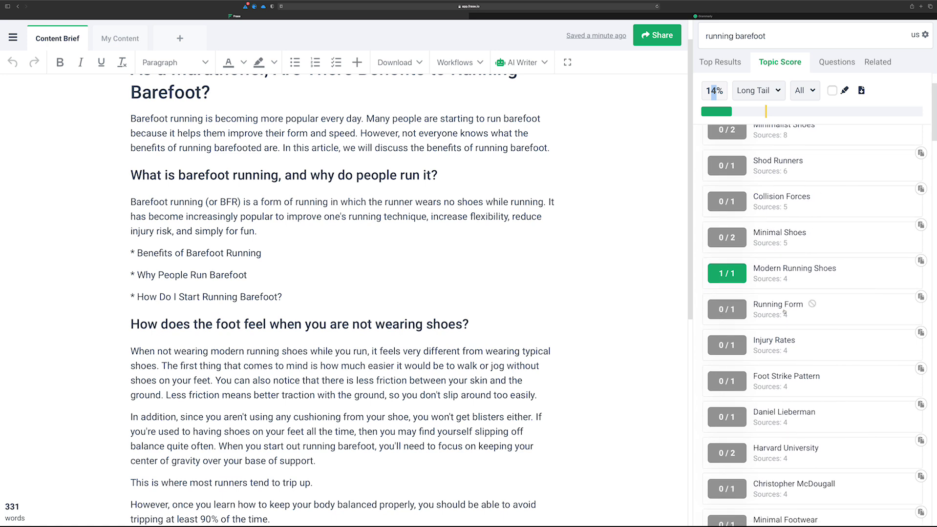
{"action": "scroll", "coordinate": [784, 308], "scroll_direction": "down", "scroll_amount": 1}
{"action": "scroll", "coordinate": [785, 311], "scroll_direction": "up", "scroll_amount": 1}
{"action": "scroll", "coordinate": [784, 311], "scroll_direction": "down", "scroll_amount": 1}
{"action": "scroll", "coordinate": [784, 311], "scroll_direction": "up", "scroll_amount": 4}
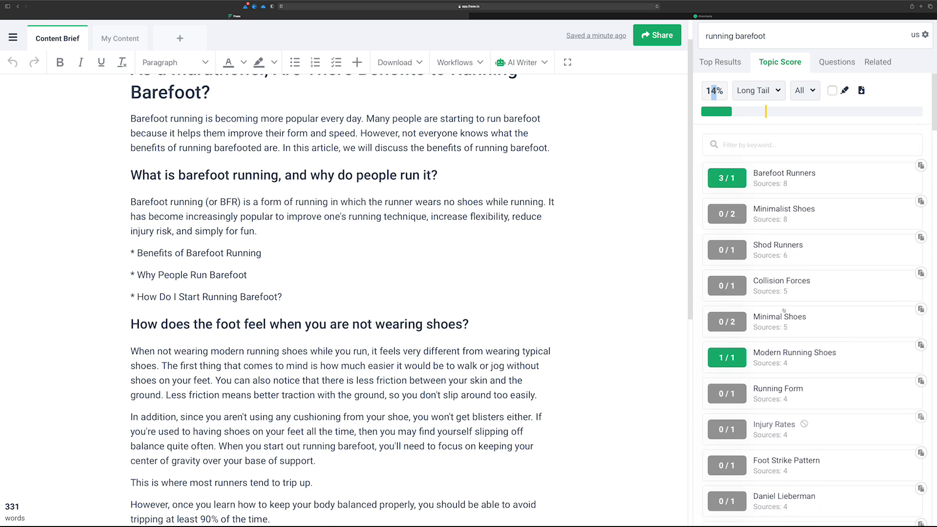
Switch the keyword list to Top Topics and compare the article's usage counts, such as for "Feet", with the competition's averages.
{"action": "left_click", "coordinate": [775, 93]}
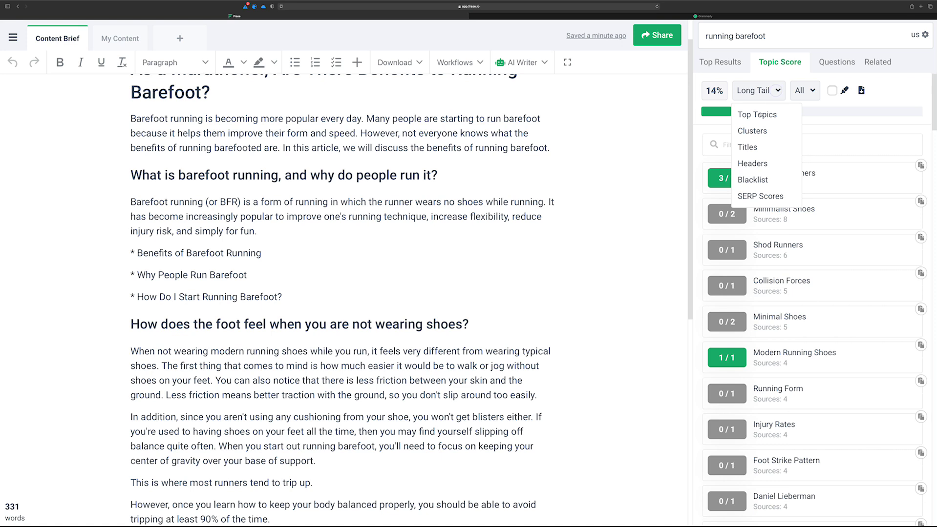
{"action": "left_click", "coordinate": [759, 115]}
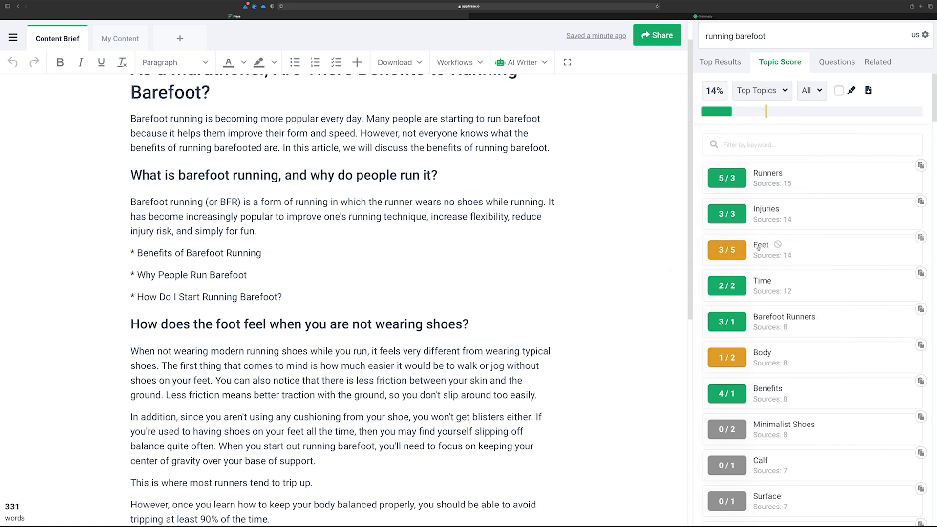
{"action": "mouse_move", "coordinate": [743, 251]}
{"action": "scroll", "coordinate": [339, 252], "scroll_direction": "down", "scroll_amount": 3}
{"action": "scroll", "coordinate": [339, 252], "scroll_direction": "up", "scroll_amount": 3}
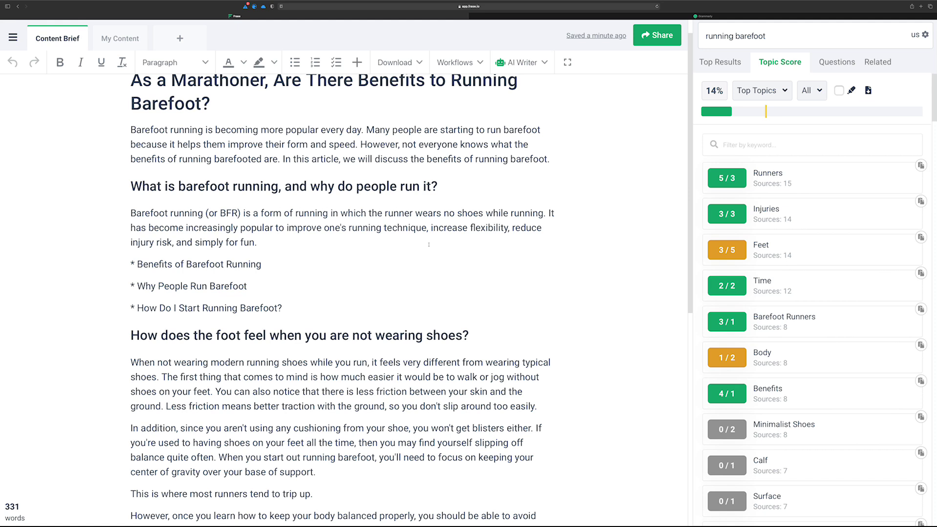
{"action": "mouse_move", "coordinate": [735, 179]}
{"action": "mouse_move", "coordinate": [736, 218]}
{"action": "scroll", "coordinate": [346, 261], "scroll_direction": "down", "scroll_amount": 1}
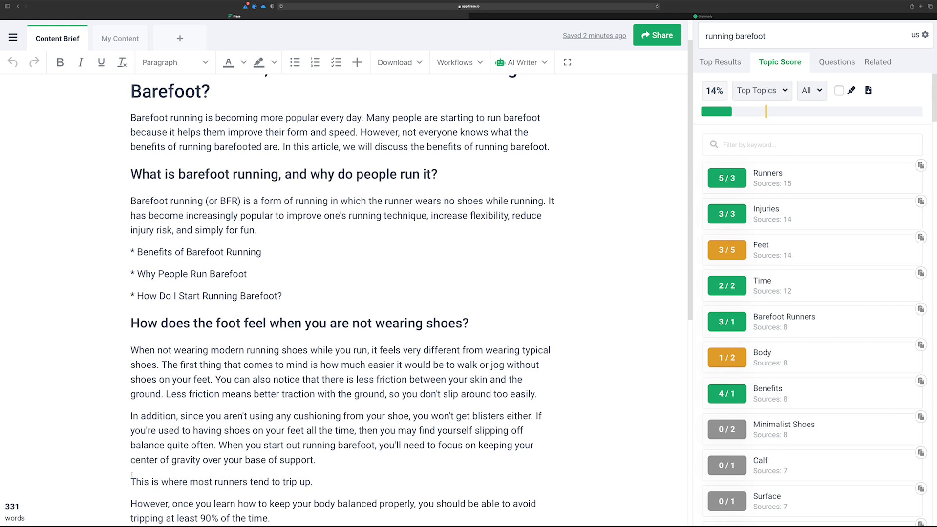
{"action": "scroll", "coordinate": [136, 450], "scroll_direction": "down", "scroll_amount": 5}
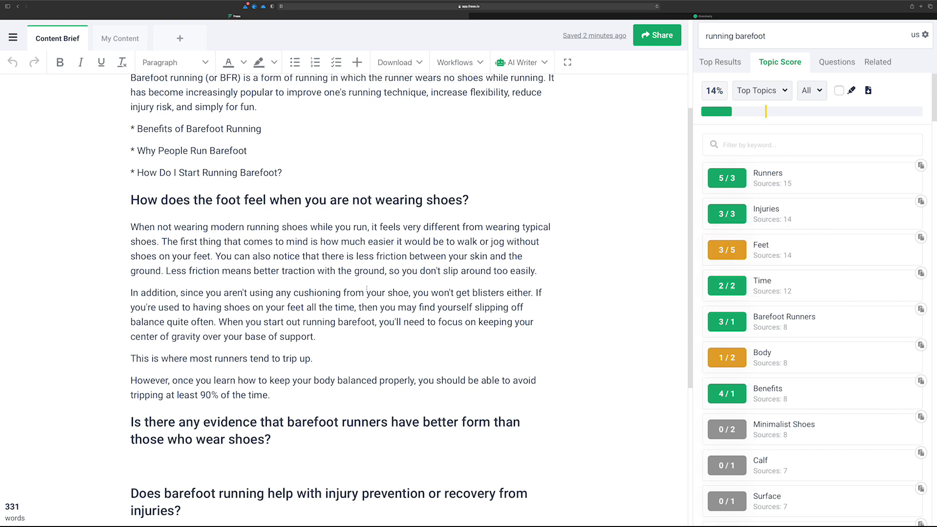
{"action": "scroll", "coordinate": [762, 293], "scroll_direction": "down", "scroll_amount": 1}
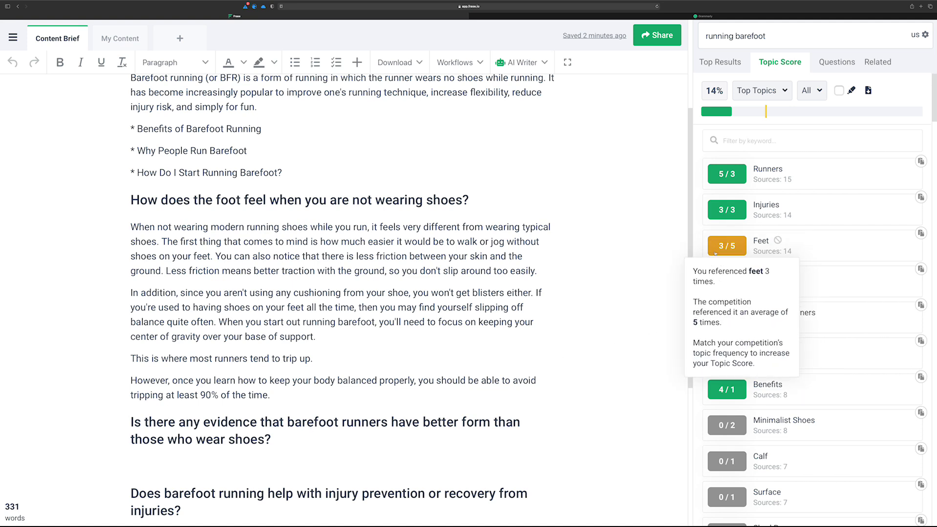
{"action": "scroll", "coordinate": [797, 200], "scroll_direction": "up", "scroll_amount": 1}
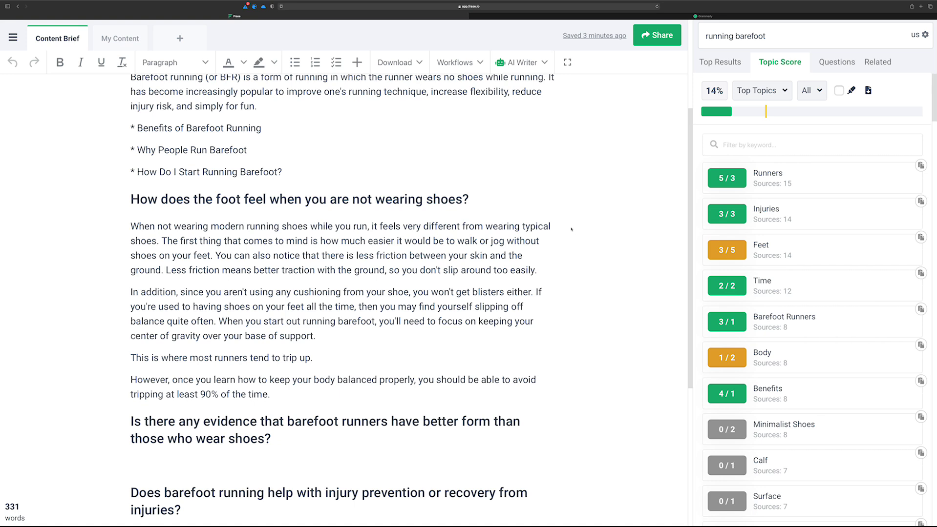
{"action": "mouse_move", "coordinate": [728, 184]}
{"action": "scroll", "coordinate": [437, 190], "scroll_direction": "down", "scroll_amount": 1}
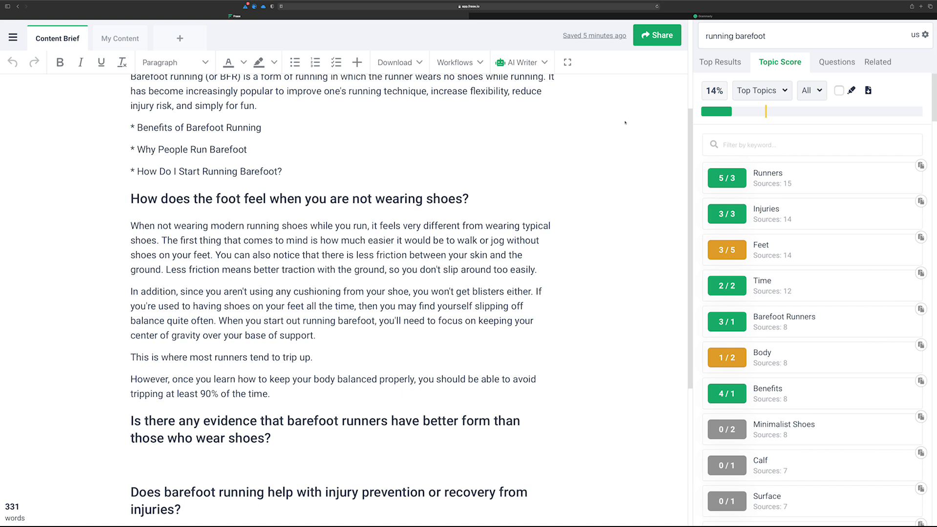
View the article's export options: PDF, HTML and Copy to Clipboard.
{"action": "left_click", "coordinate": [425, 63]}
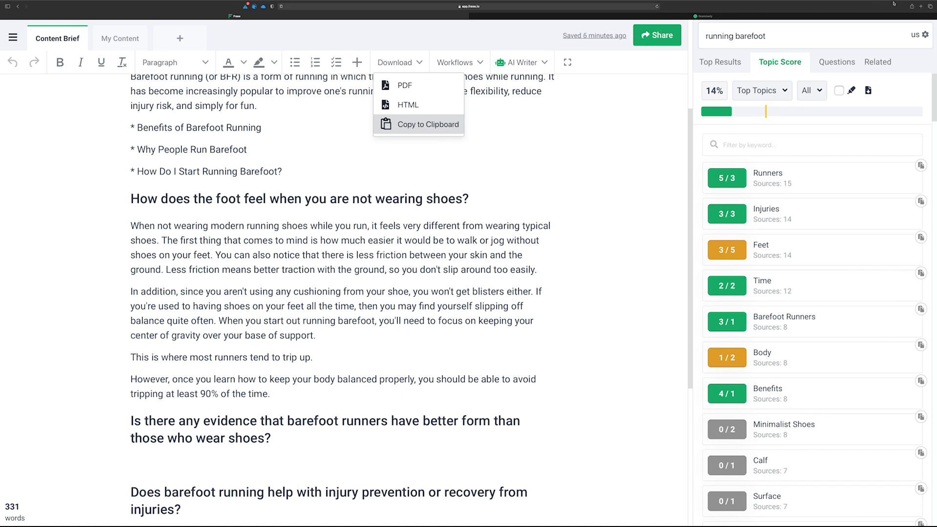
Open aicontentdojo.com in a new browser tab, enlarge the page and enter the dojo.
{"action": "left_click", "coordinate": [921, 7]}
{"action": "type", "text": "aicontentdojo.com"}
{"action": "key", "text": "Return"}
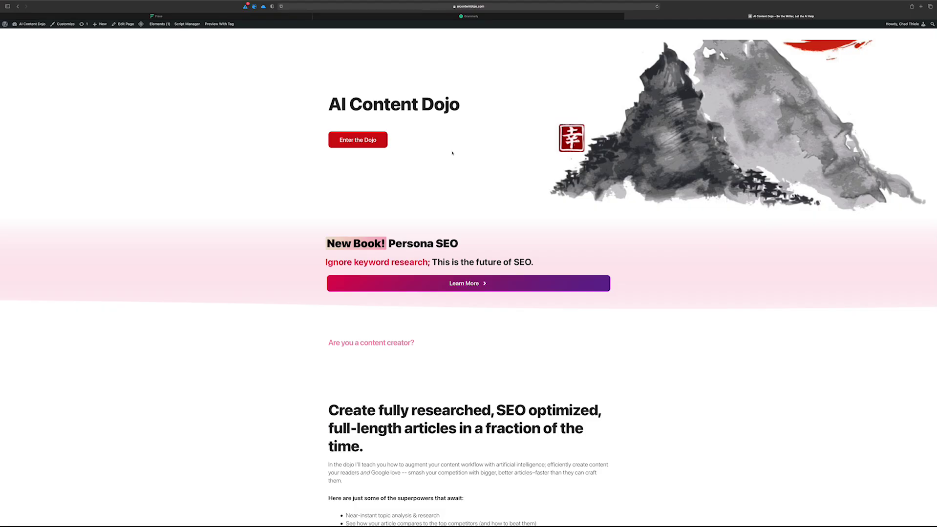
{"action": "key", "text": "super+plus"}
{"action": "key", "text": "super+plus"}
{"action": "key", "text": "super+plus"}
{"action": "key", "text": "super+plus"}
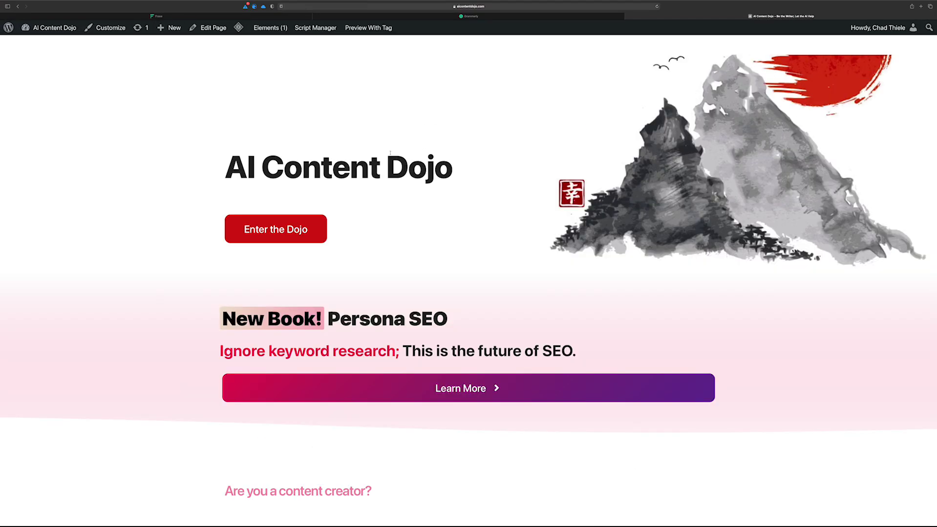
{"action": "left_click", "coordinate": [292, 218]}
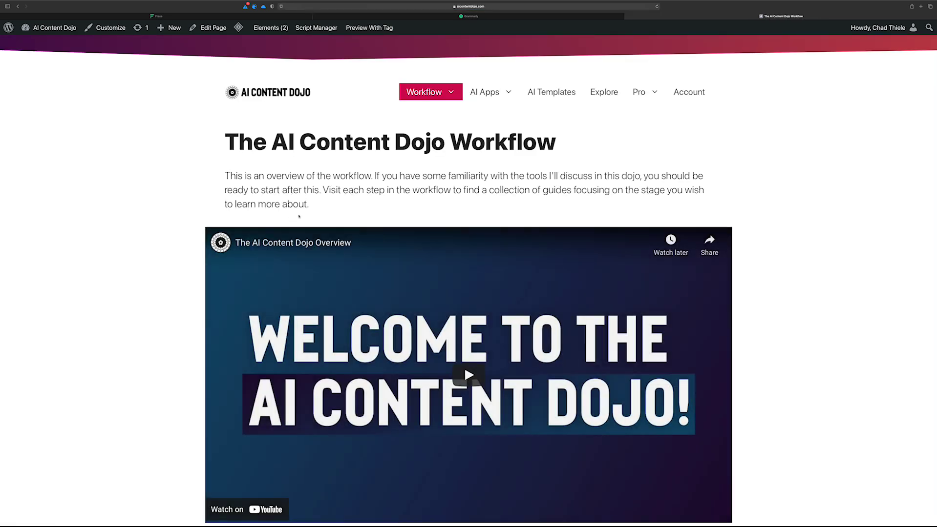
Search the dojo's Explore page for "perfect" and open The Perfect Article Checklist.
{"action": "left_click", "coordinate": [604, 93]}
{"action": "scroll", "coordinate": [625, 143], "scroll_direction": "down", "scroll_amount": 1}
{"action": "scroll", "coordinate": [626, 142], "scroll_direction": "down", "scroll_amount": 2}
{"action": "key", "text": "super+f"}
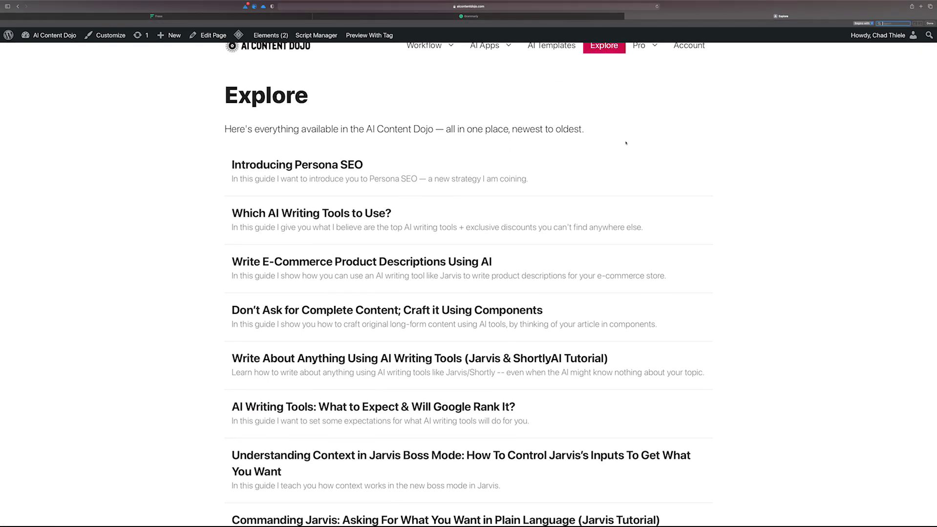
{"action": "type", "text": "perf"}
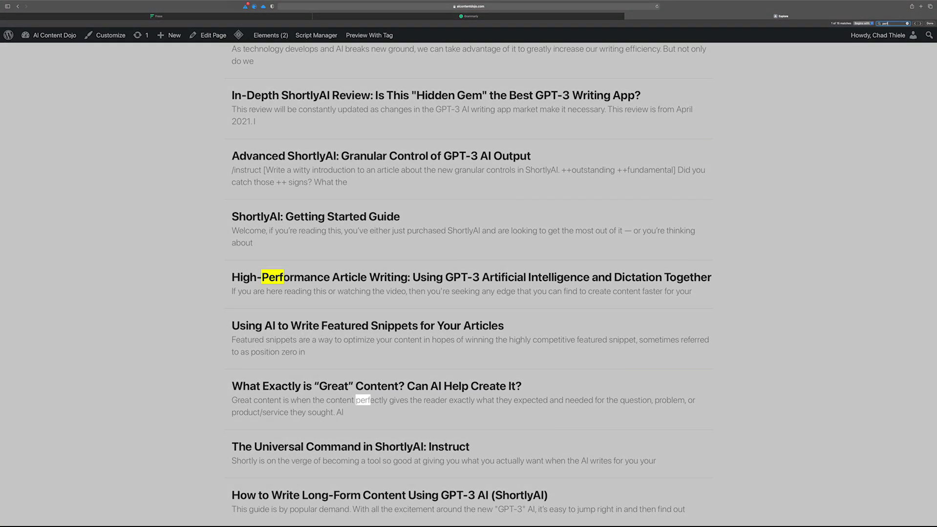
{"action": "type", "text": "ect"}
{"action": "scroll", "coordinate": [477, 284], "scroll_direction": "down", "scroll_amount": 10}
{"action": "scroll", "coordinate": [478, 285], "scroll_direction": "down", "scroll_amount": 20}
{"action": "scroll", "coordinate": [478, 284], "scroll_direction": "down", "scroll_amount": 4}
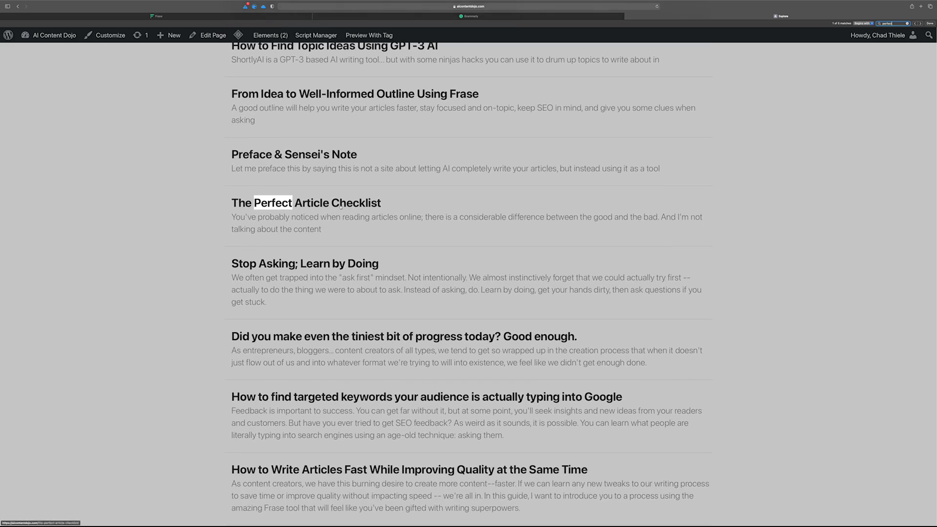
{"action": "left_click", "coordinate": [341, 207]}
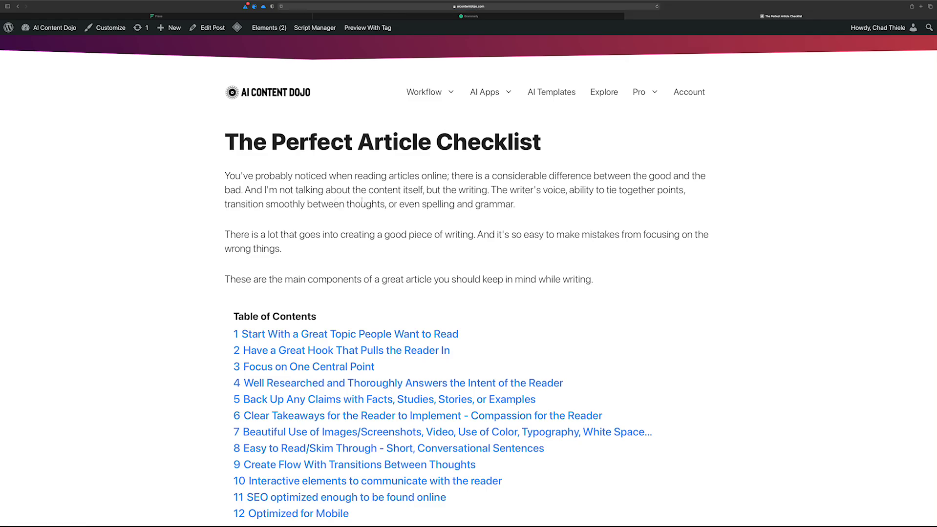
Enlarge the checklist page and read through its introduction and table of contents.
{"action": "key", "text": "super+equal"}
{"action": "key", "text": "super+equal"}
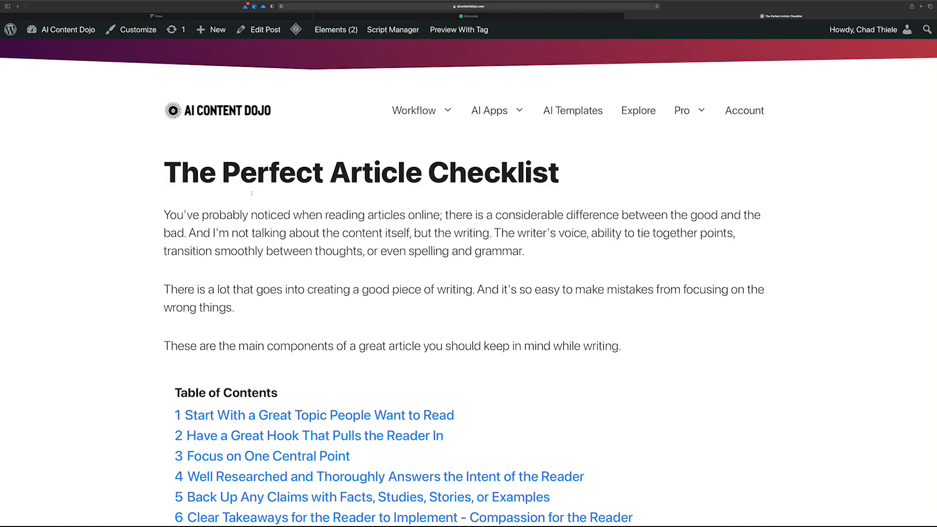
{"action": "scroll", "coordinate": [252, 196], "scroll_direction": "down", "scroll_amount": 5}
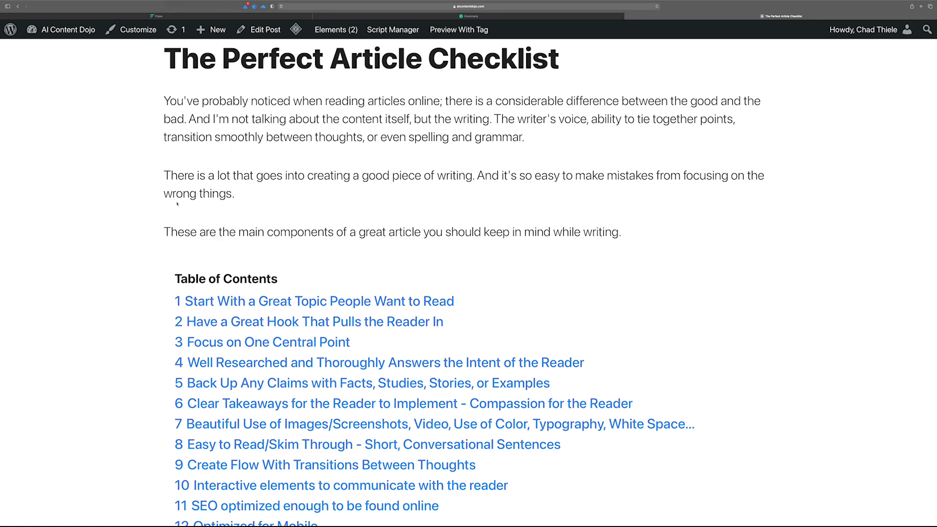
{"action": "scroll", "coordinate": [180, 204], "scroll_direction": "down", "scroll_amount": 6}
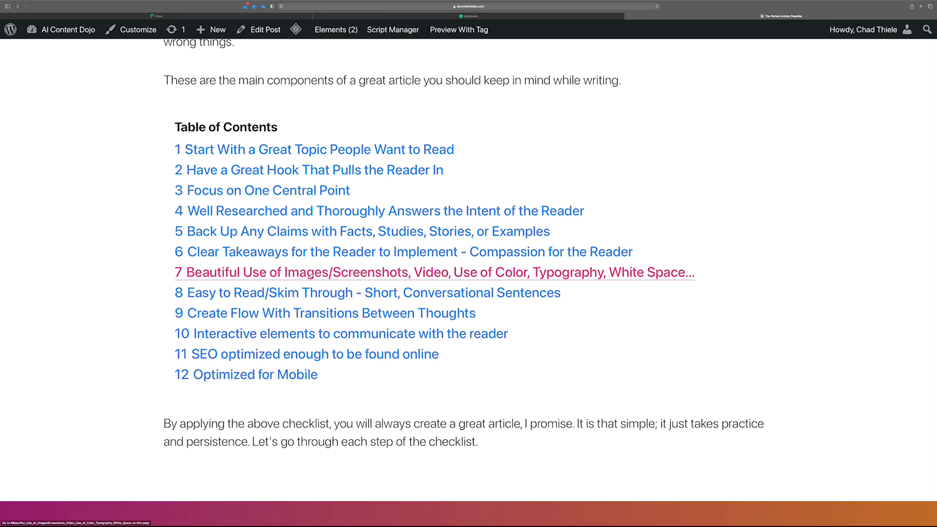
{"action": "scroll", "coordinate": [144, 249], "scroll_direction": "up", "scroll_amount": 5}
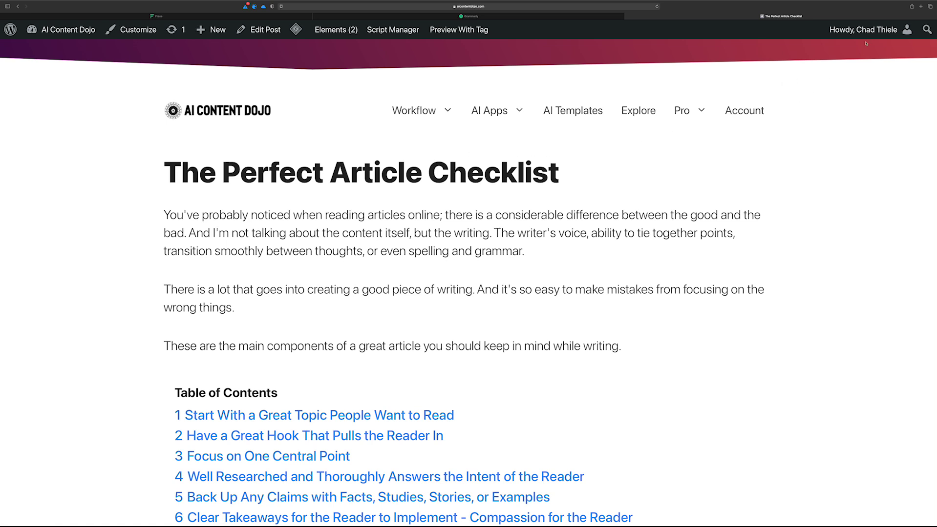
Log out of the AI Content Dojo account and enter the dojo again as a visitor.
{"action": "mouse_move", "coordinate": [862, 29]}
{"action": "left_click", "coordinate": [836, 102]}
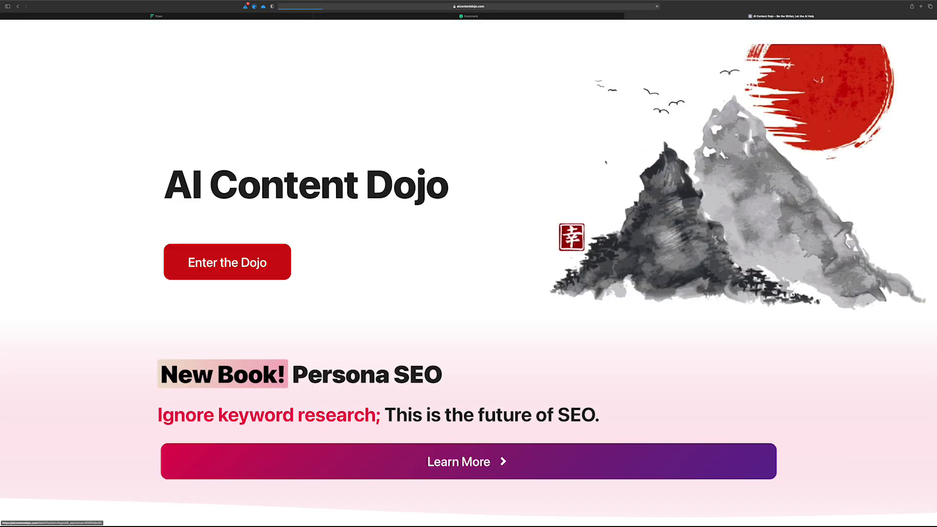
{"action": "left_click", "coordinate": [226, 262]}
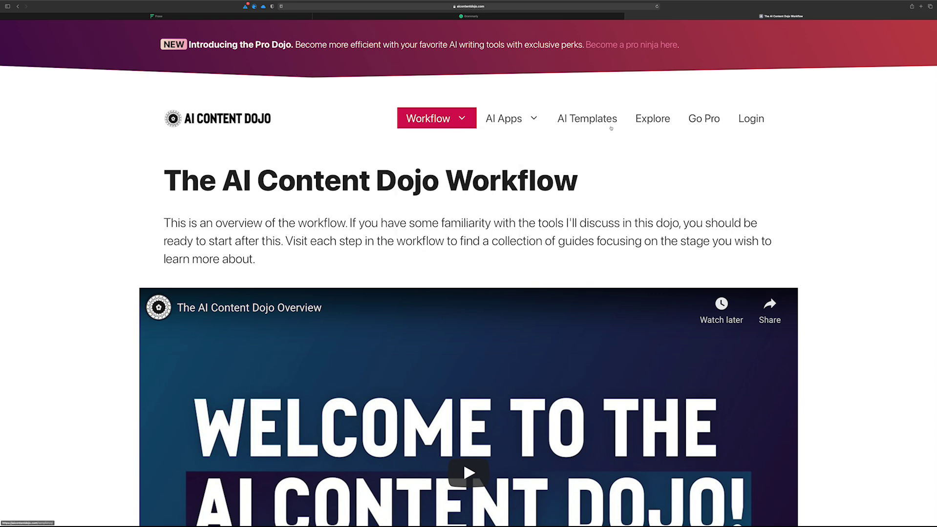
Open the Go Pro page and read through the Pro Dojo offer down to the productivity tools and exclusive courses.
{"action": "left_click", "coordinate": [696, 118]}
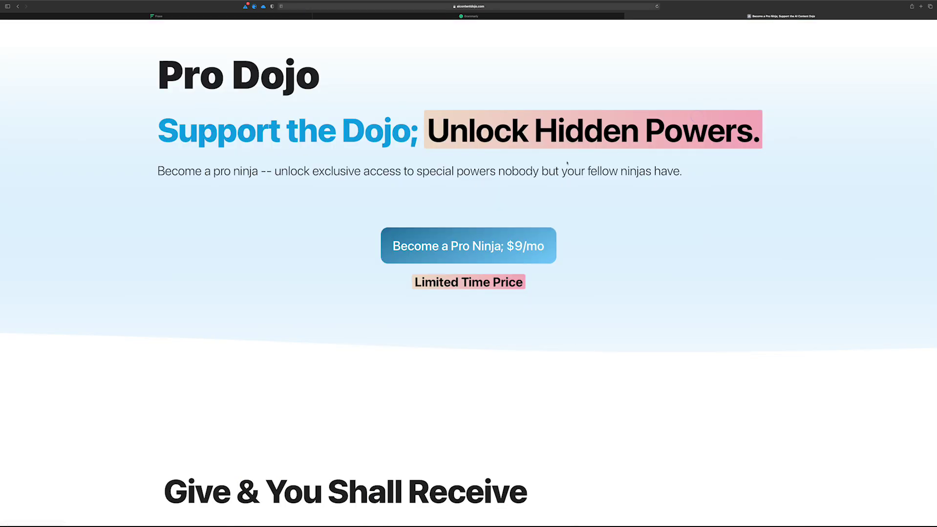
{"action": "scroll", "coordinate": [325, 170], "scroll_direction": "down", "scroll_amount": 3}
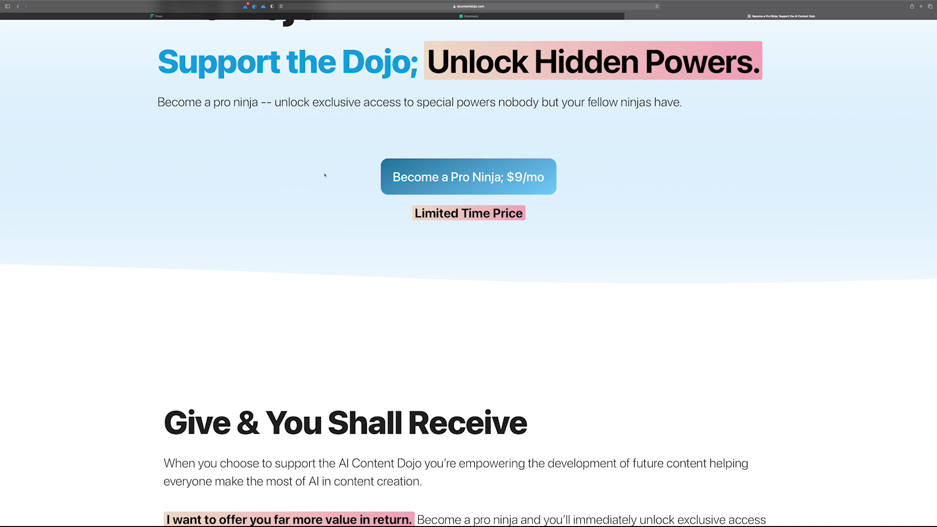
{"action": "scroll", "coordinate": [325, 179], "scroll_direction": "down", "scroll_amount": 5}
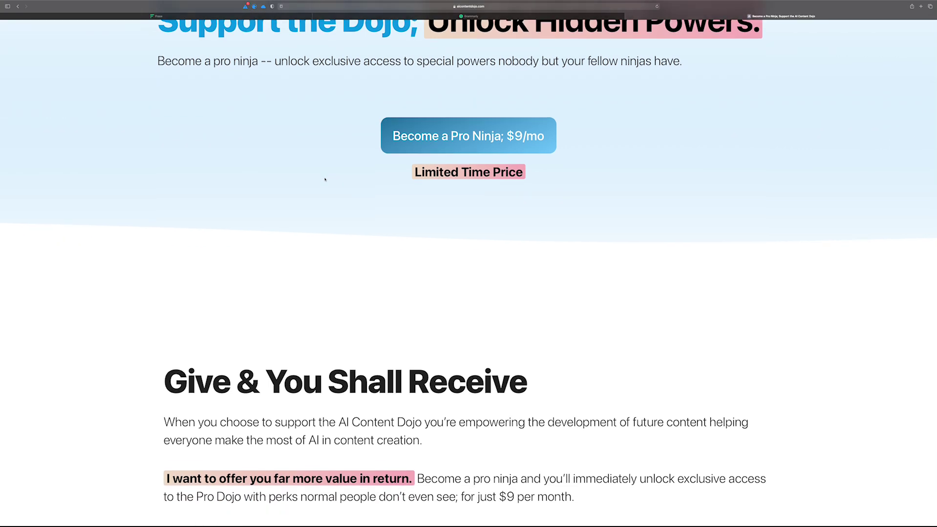
{"action": "scroll", "coordinate": [325, 179], "scroll_direction": "down", "scroll_amount": 13}
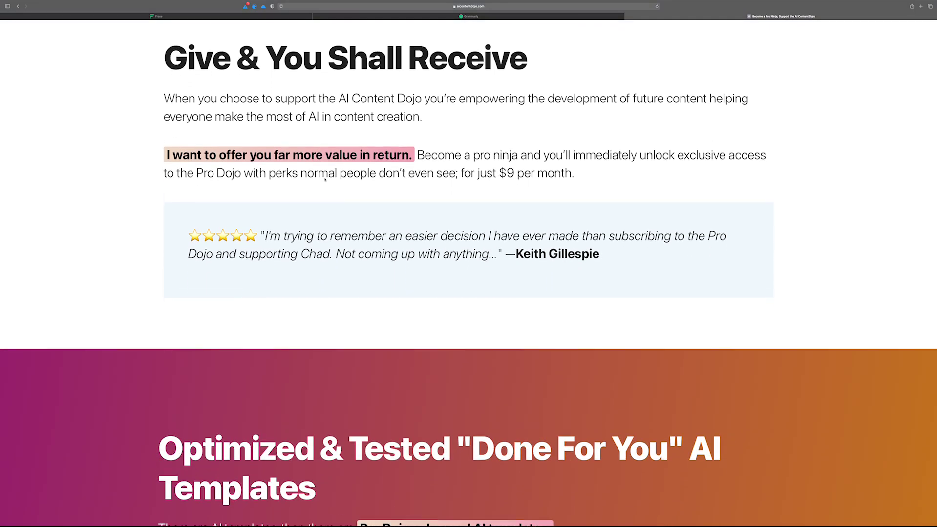
{"action": "scroll", "coordinate": [325, 179], "scroll_direction": "down", "scroll_amount": 7}
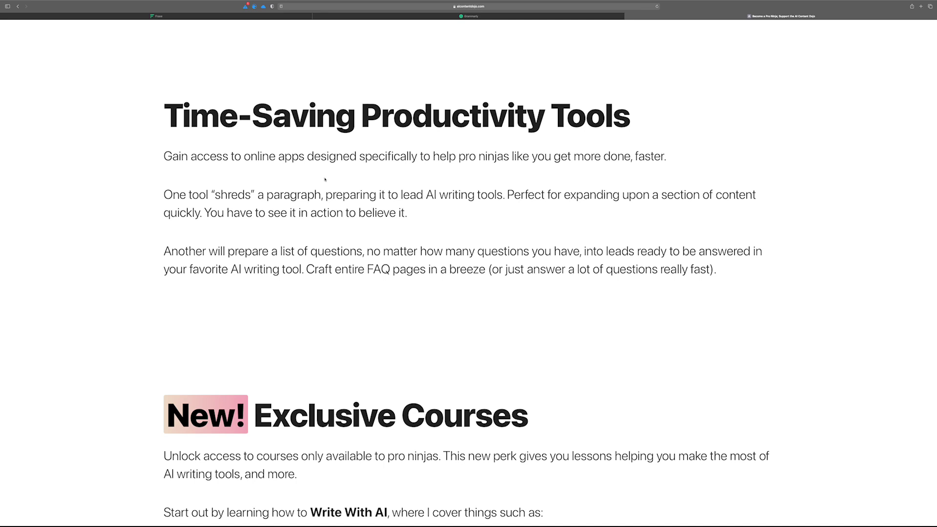
{"action": "scroll", "coordinate": [337, 179], "scroll_direction": "down", "scroll_amount": 4}
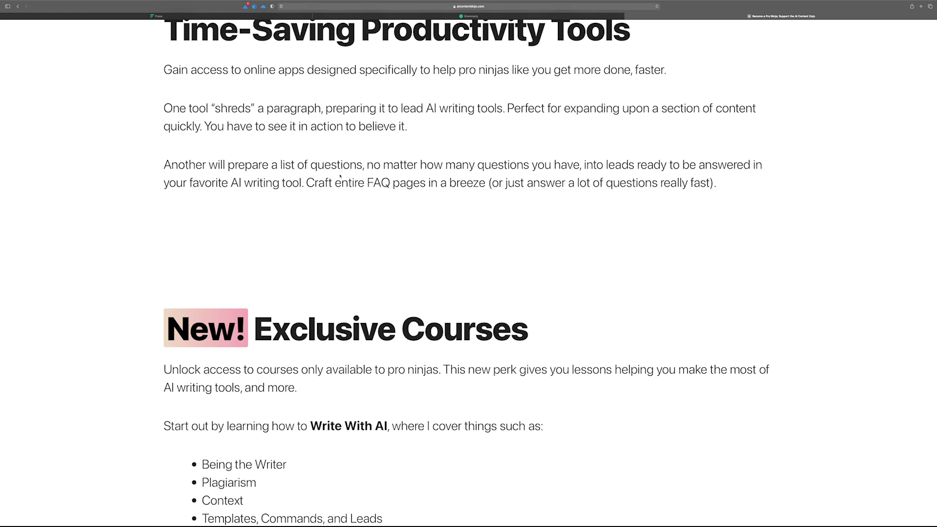
Review the Pro Dojo perks, from the enhanced AI templates through courses and contextual tips to the Persona SEO discount.
{"action": "scroll", "coordinate": [457, 128], "scroll_direction": "up", "scroll_amount": 8}
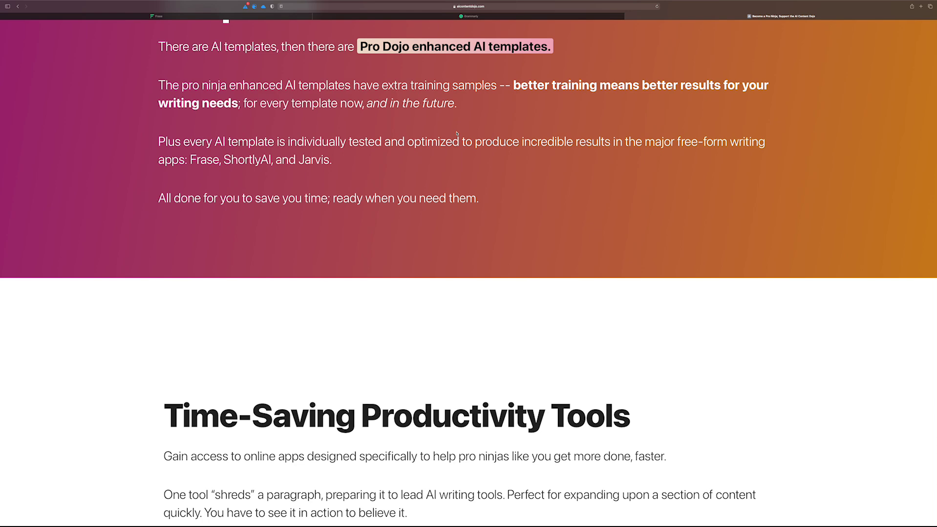
{"action": "scroll", "coordinate": [484, 122], "scroll_direction": "up", "scroll_amount": 5}
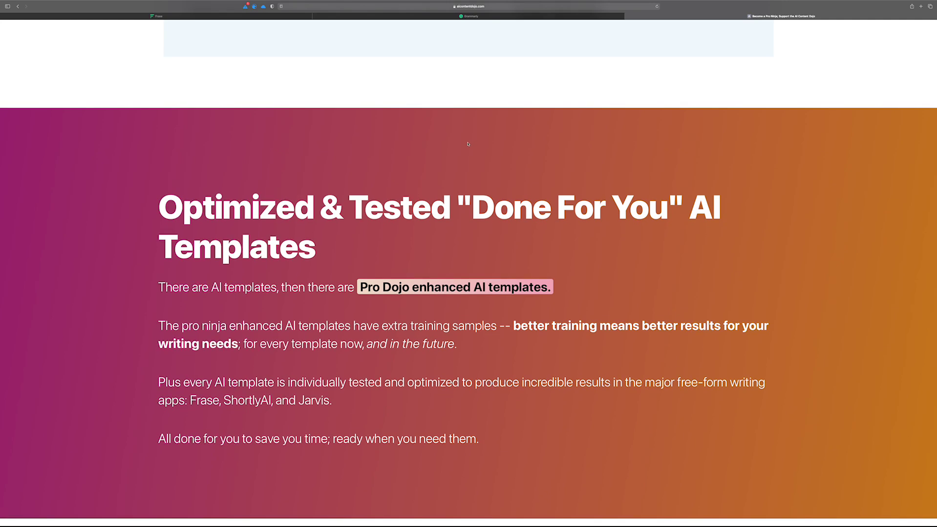
{"action": "scroll", "coordinate": [463, 142], "scroll_direction": "down", "scroll_amount": 9}
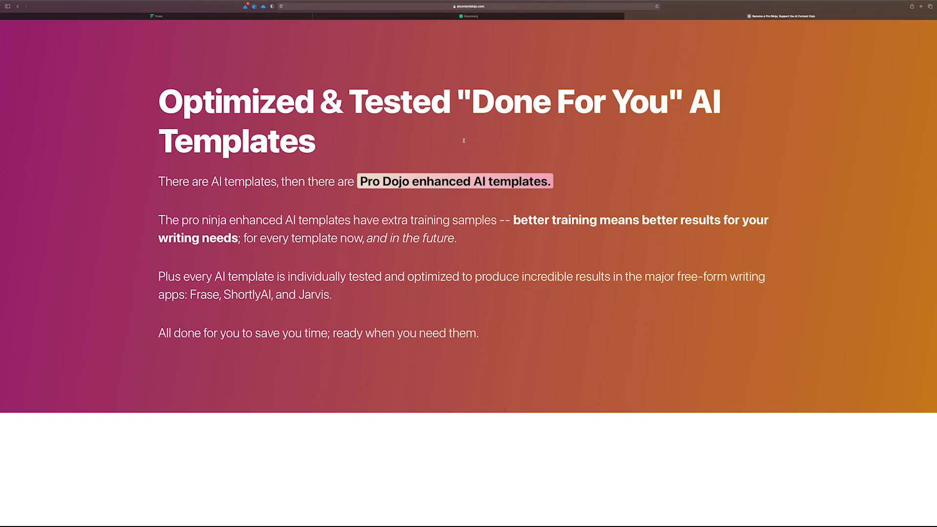
{"action": "scroll", "coordinate": [464, 141], "scroll_direction": "down", "scroll_amount": 9}
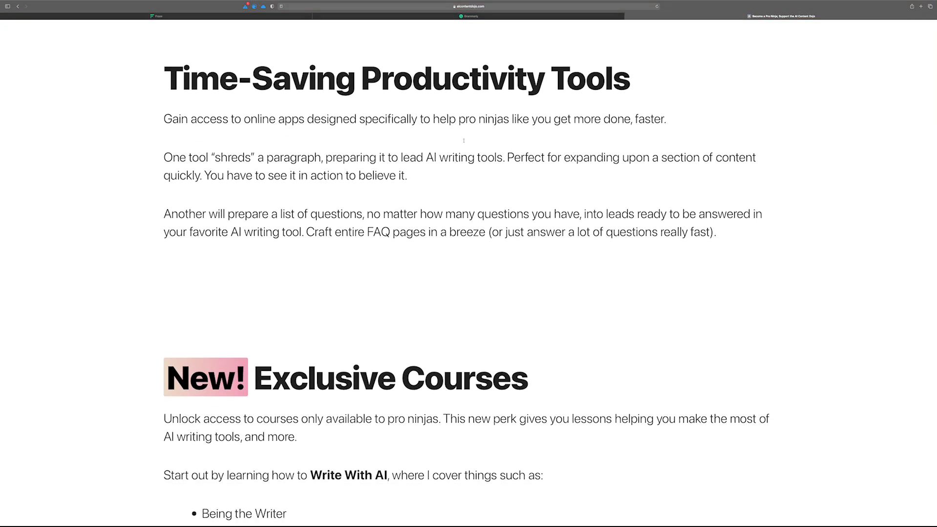
{"action": "scroll", "coordinate": [464, 142], "scroll_direction": "down", "scroll_amount": 4}
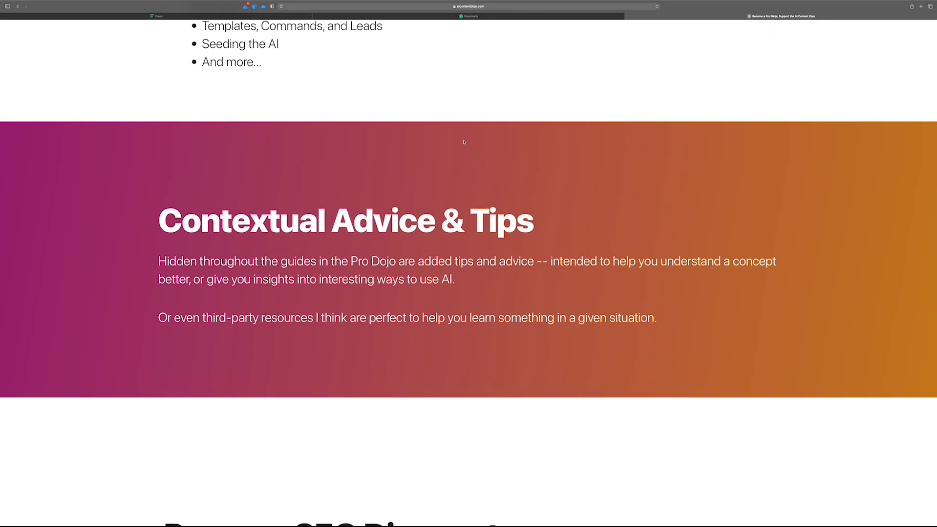
{"action": "scroll", "coordinate": [464, 142], "scroll_direction": "down", "scroll_amount": 4}
{"action": "scroll", "coordinate": [464, 142], "scroll_direction": "down", "scroll_amount": 3}
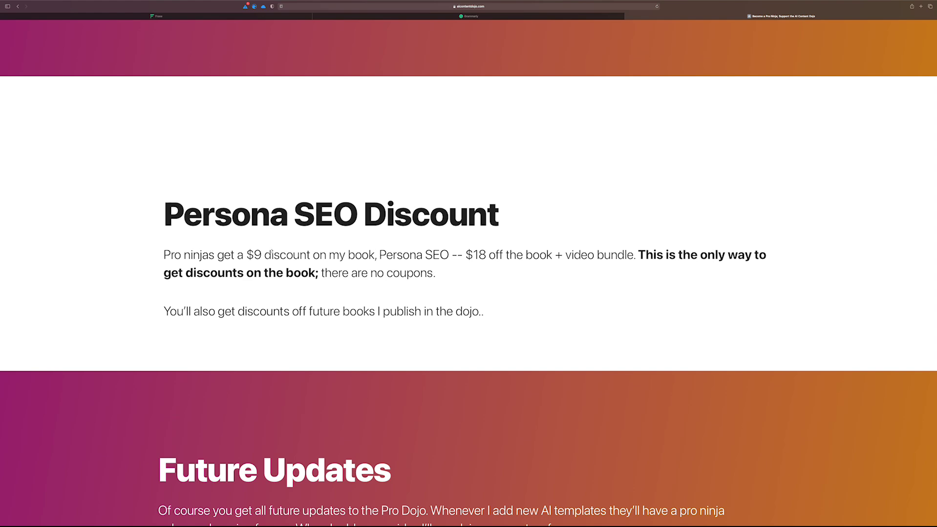
{"action": "scroll", "coordinate": [506, 255], "scroll_direction": "up", "scroll_amount": 20}
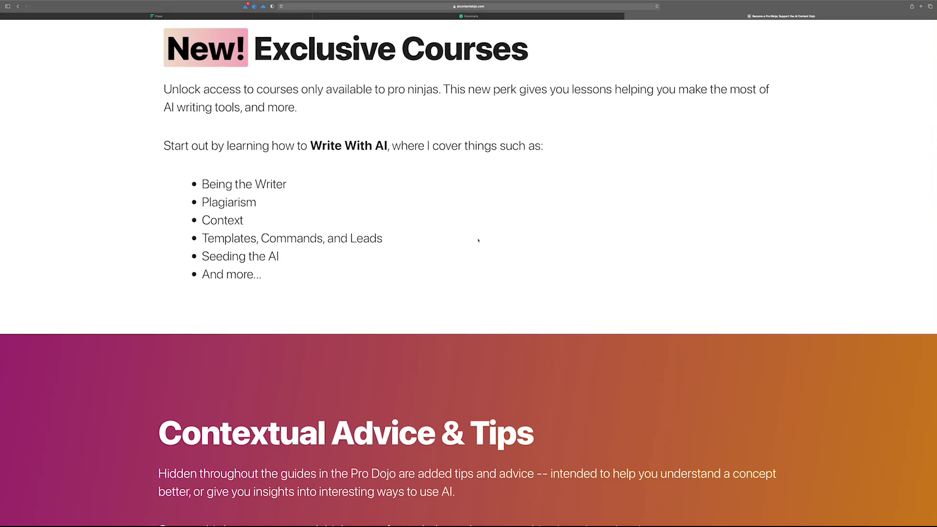
{"action": "scroll", "coordinate": [401, 147], "scroll_direction": "up", "scroll_amount": 5}
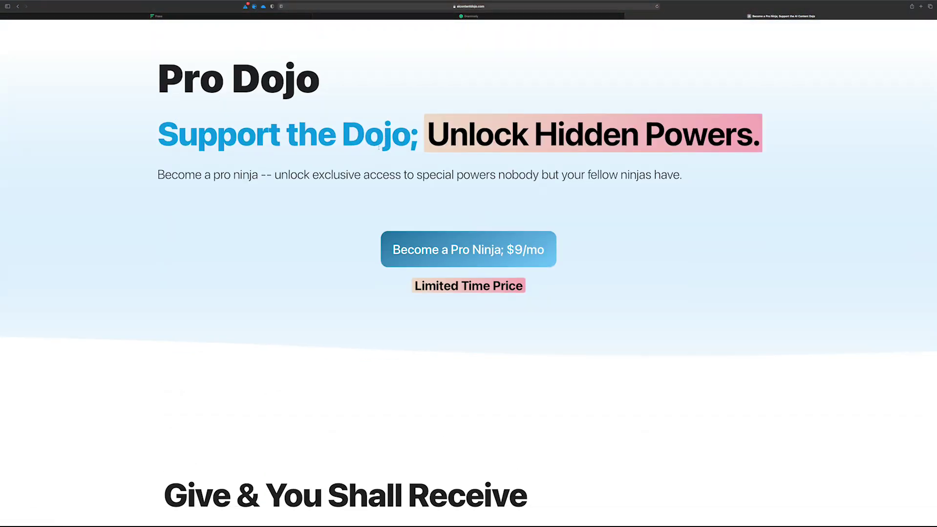
Leave the Pro Dojo page, return to the dojo's home page and open the Persona SEO book page.
{"action": "left_click", "coordinate": [18, 6]}
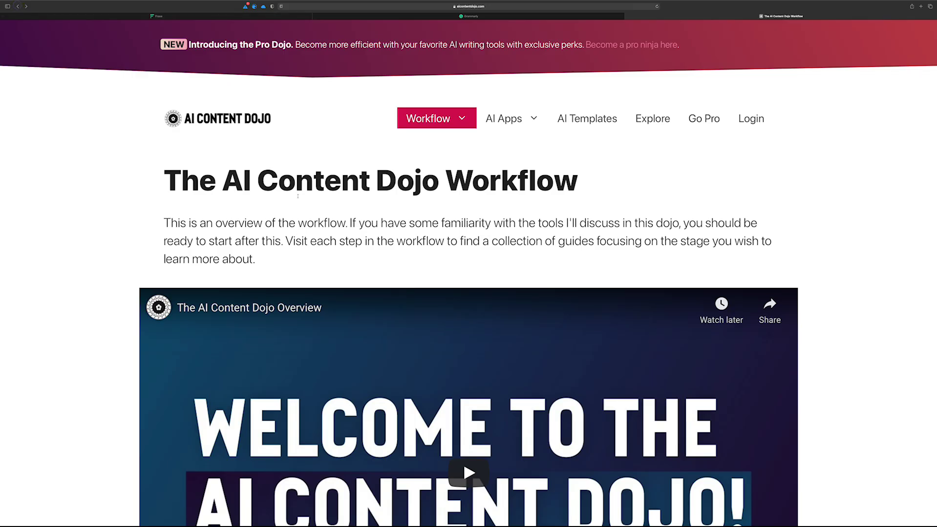
{"action": "left_click", "coordinate": [223, 117]}
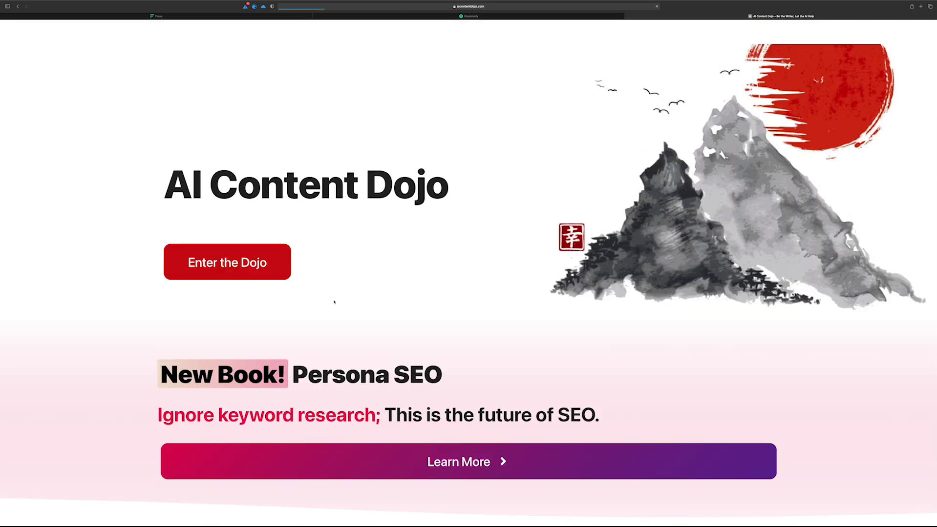
{"action": "right_click", "coordinate": [337, 452]}
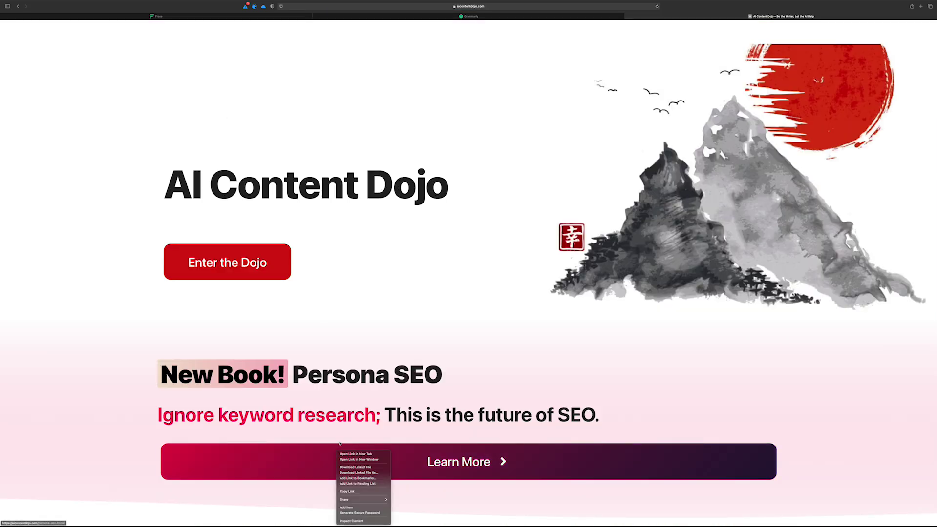
{"action": "left_click", "coordinate": [296, 477]}
{"action": "left_click", "coordinate": [308, 465]}
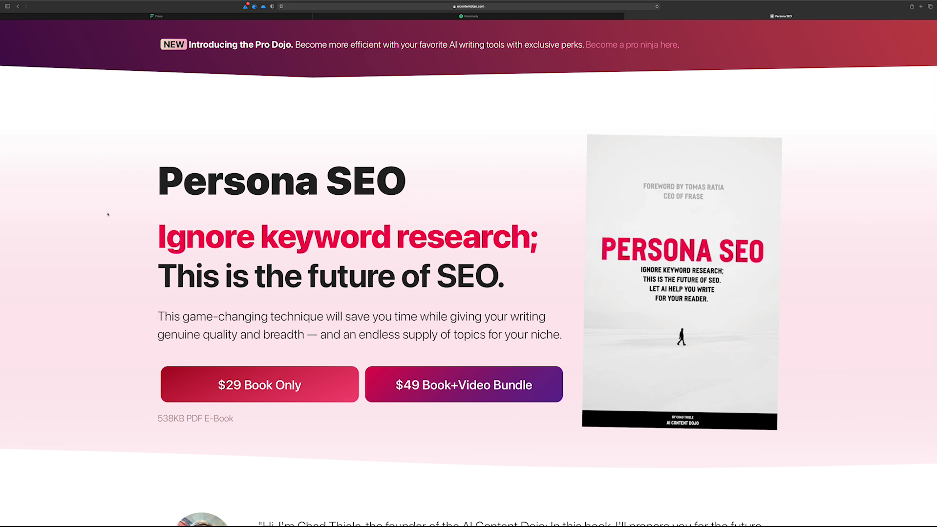
Read through the Persona SEO page's purchase options, testimonials and book description.
{"action": "scroll", "coordinate": [127, 213], "scroll_direction": "down", "scroll_amount": 15}
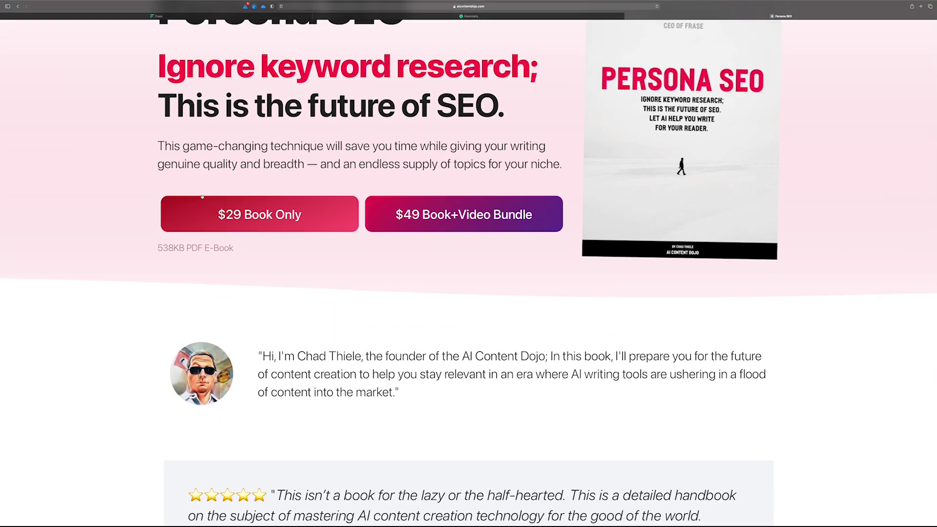
{"action": "scroll", "coordinate": [225, 227], "scroll_direction": "down", "scroll_amount": 12}
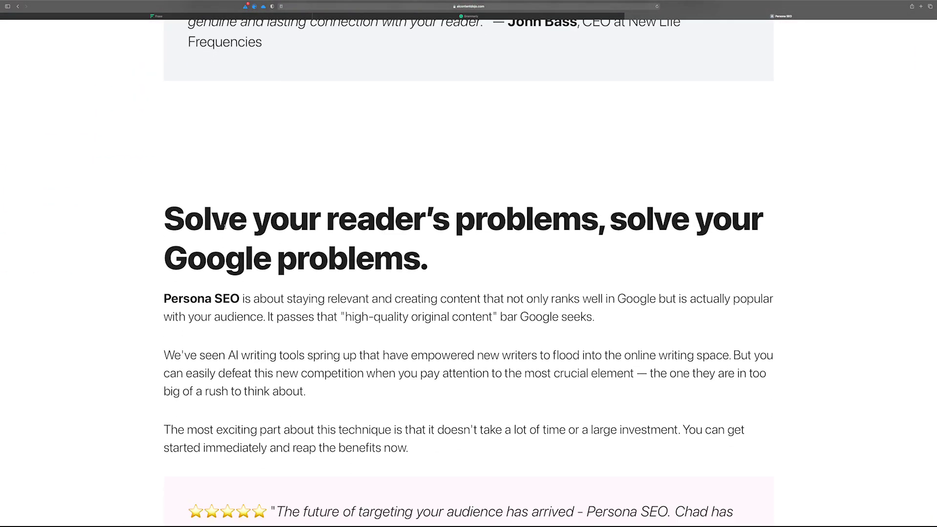
{"action": "scroll", "coordinate": [225, 227], "scroll_direction": "down", "scroll_amount": 5}
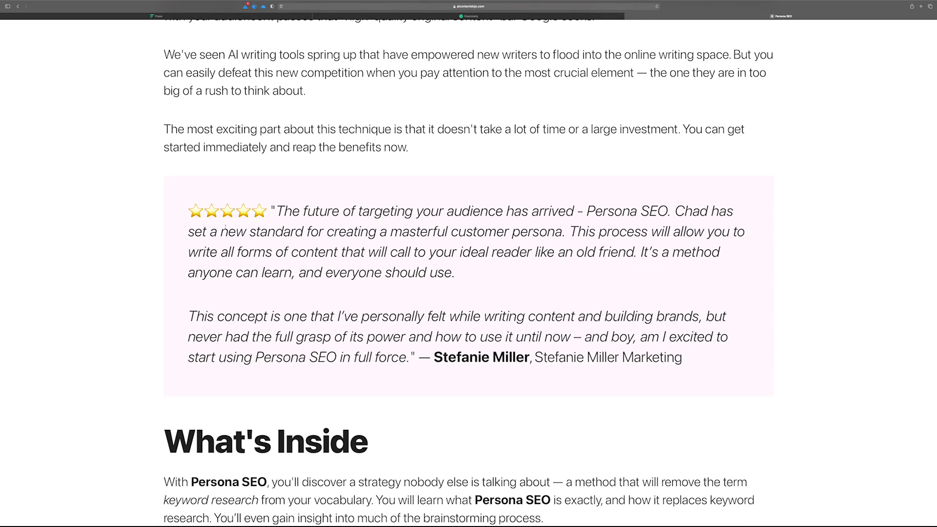
{"action": "scroll", "coordinate": [225, 227], "scroll_direction": "up", "scroll_amount": 9}
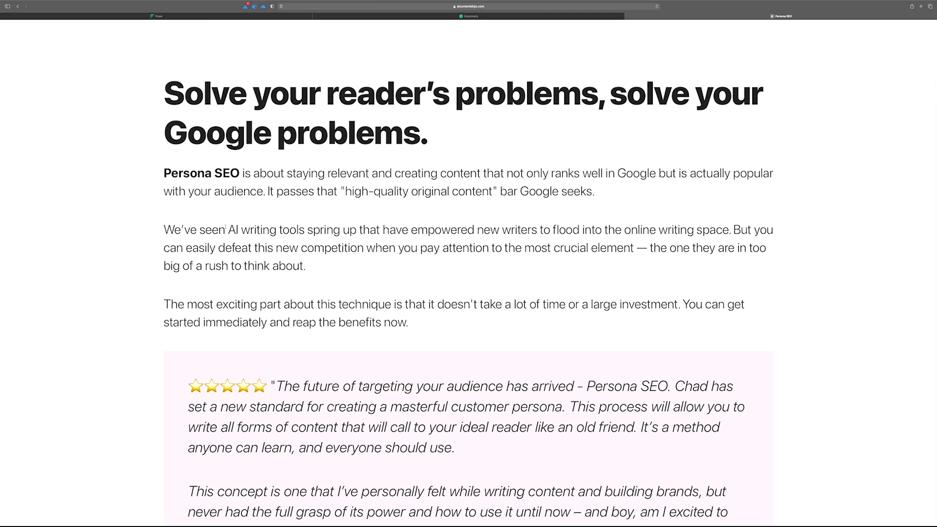
{"action": "scroll", "coordinate": [241, 238], "scroll_direction": "up", "scroll_amount": 20}
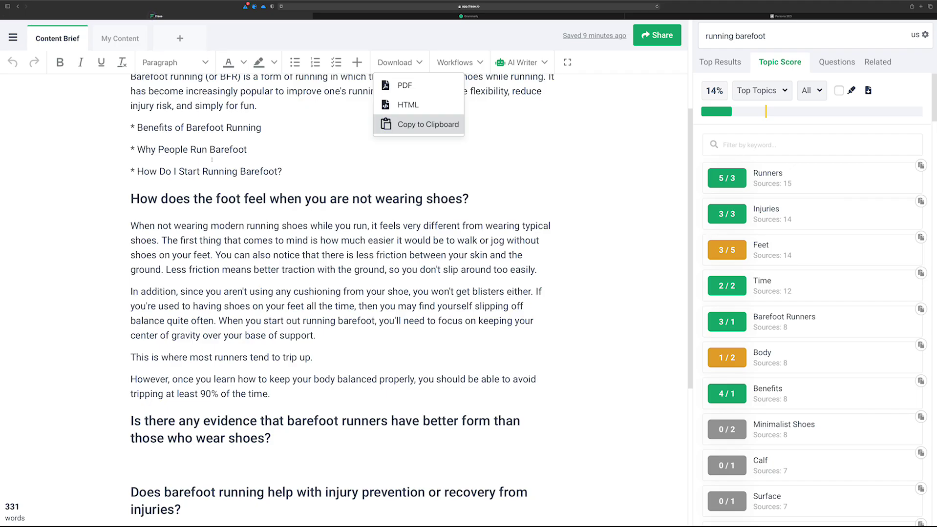
Return to the barefoot running article in Frase and close its export options.
{"action": "left_click", "coordinate": [312, 158]}
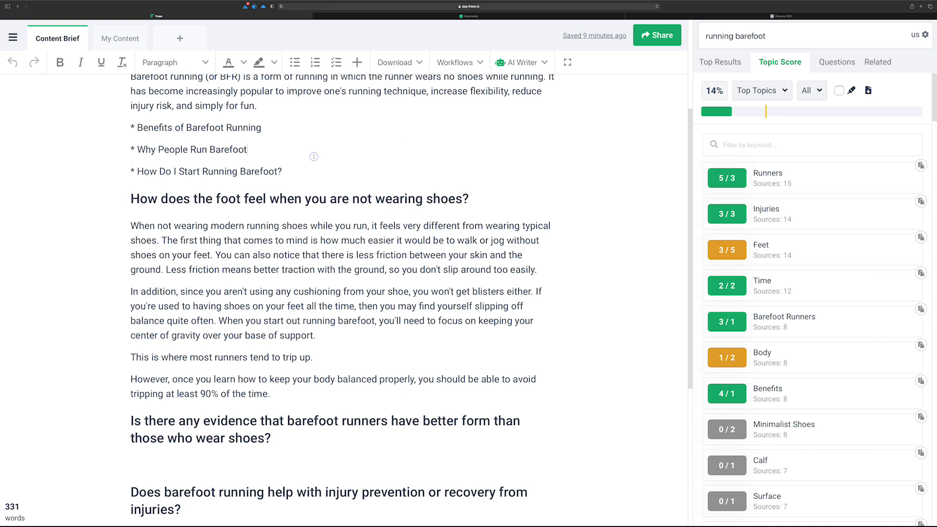